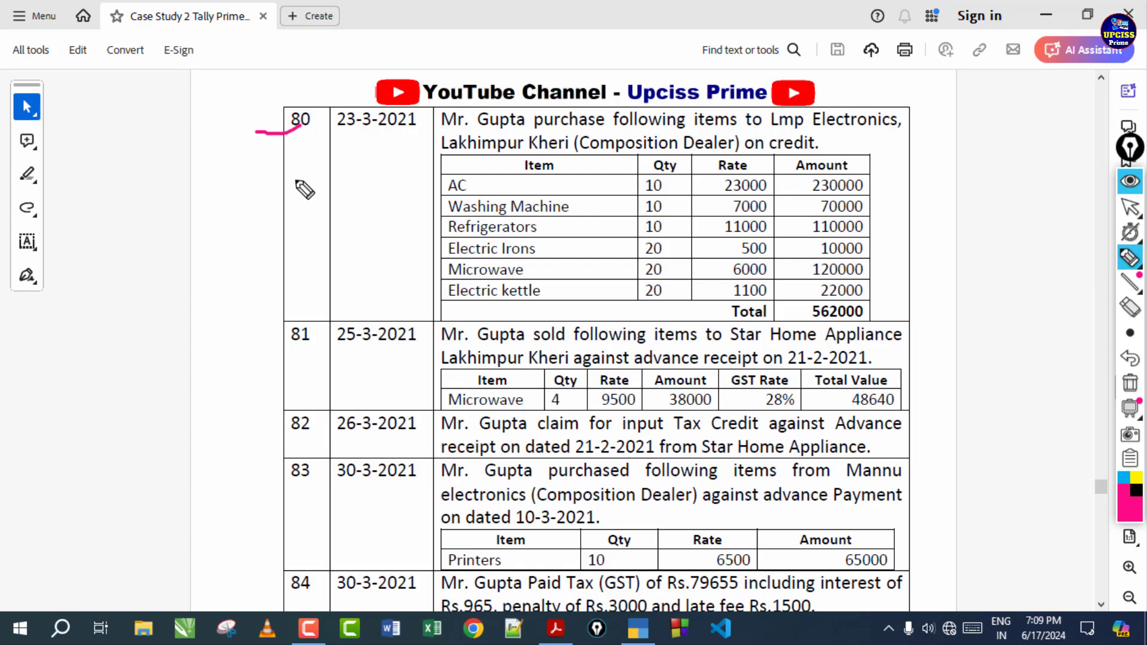
Mark transaction 80's item list and its Composition Dealer note with the pen in the case study PDF, and clear the markings
left_click(1142, 387)
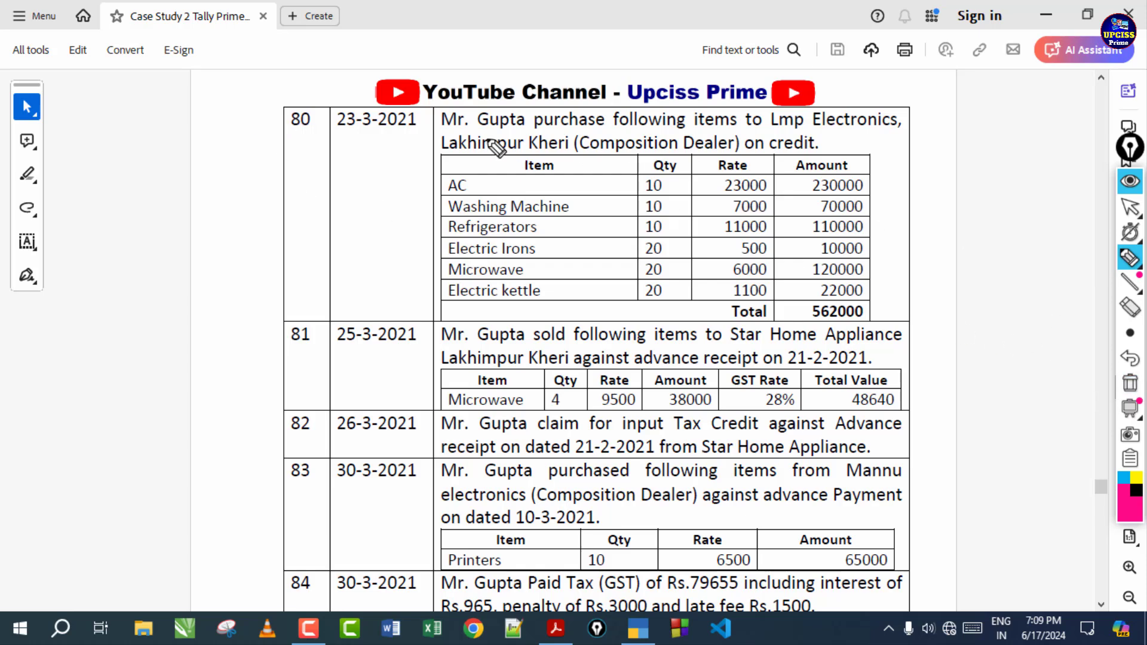
left_click_drag(452, 170, 405, 225)
left_click_drag(408, 273, 452, 302)
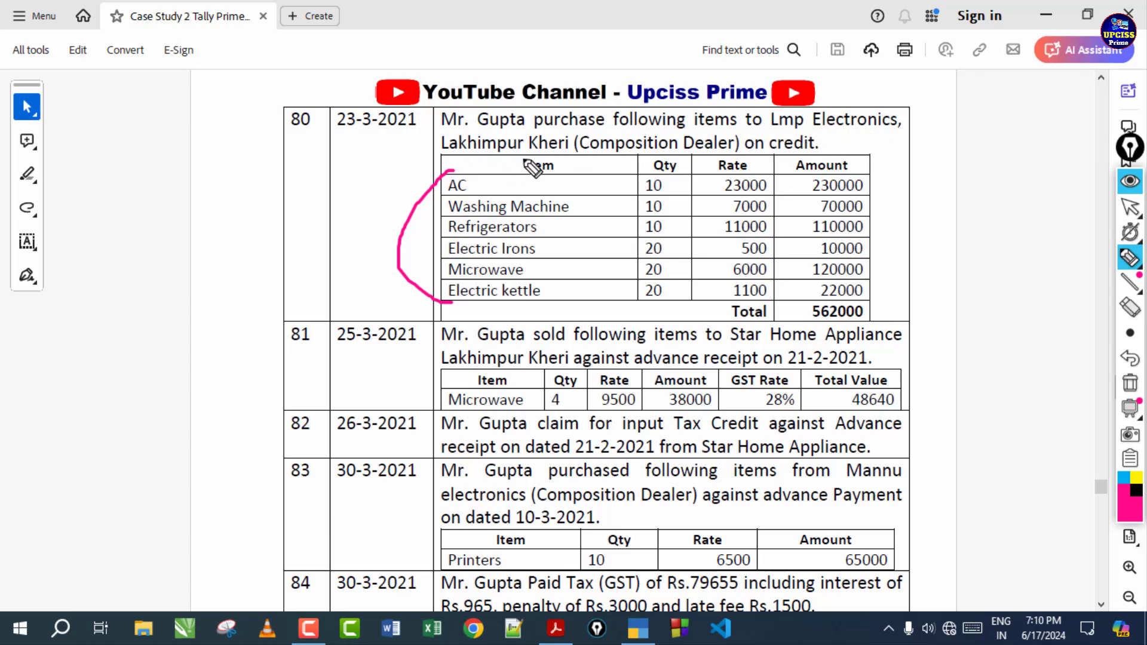
left_click_drag(592, 150, 710, 162)
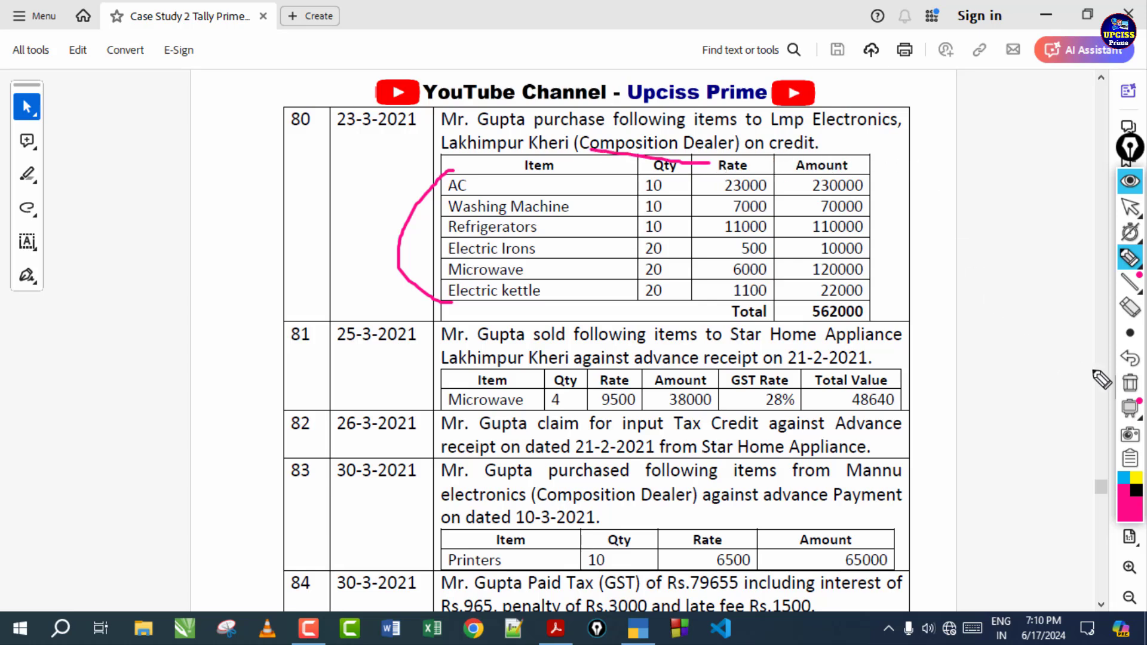
left_click(1130, 383)
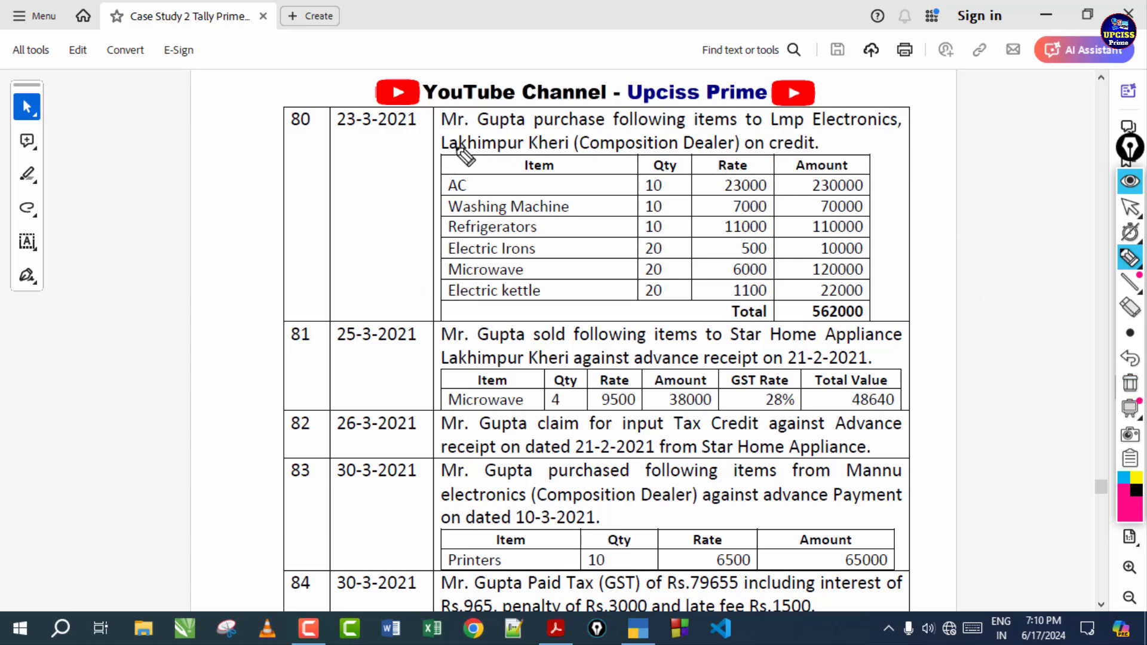
mouse_move(464, 154)
left_mouse_down()
mouse_move(412, 233)
mouse_move(473, 303)
left_mouse_up()
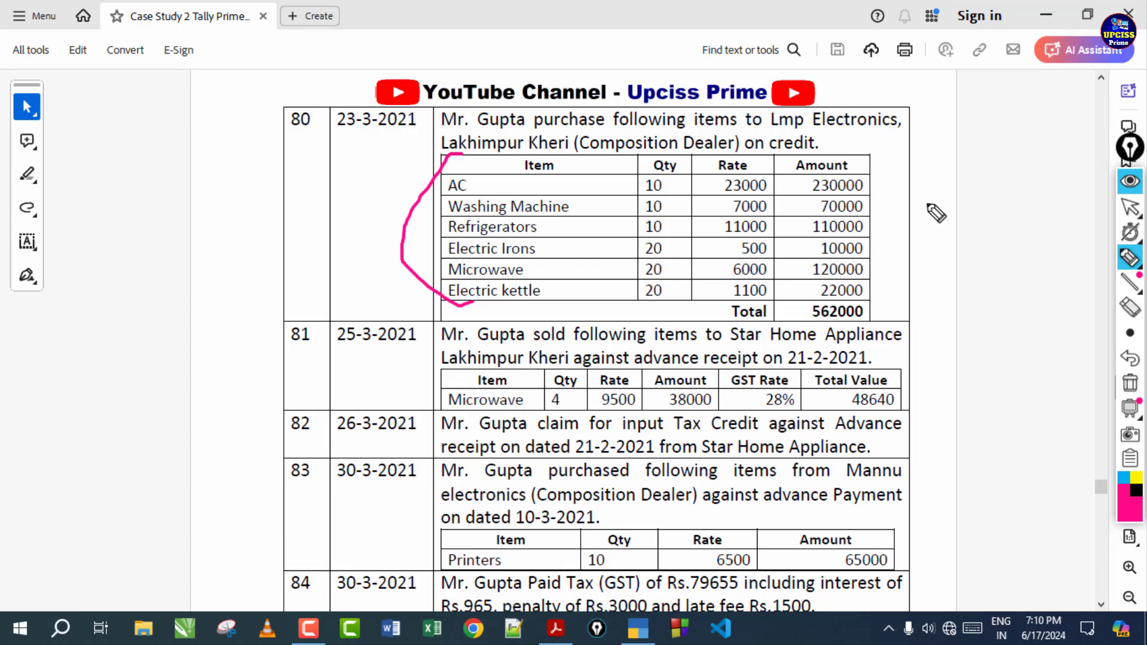
left_click(1130, 383)
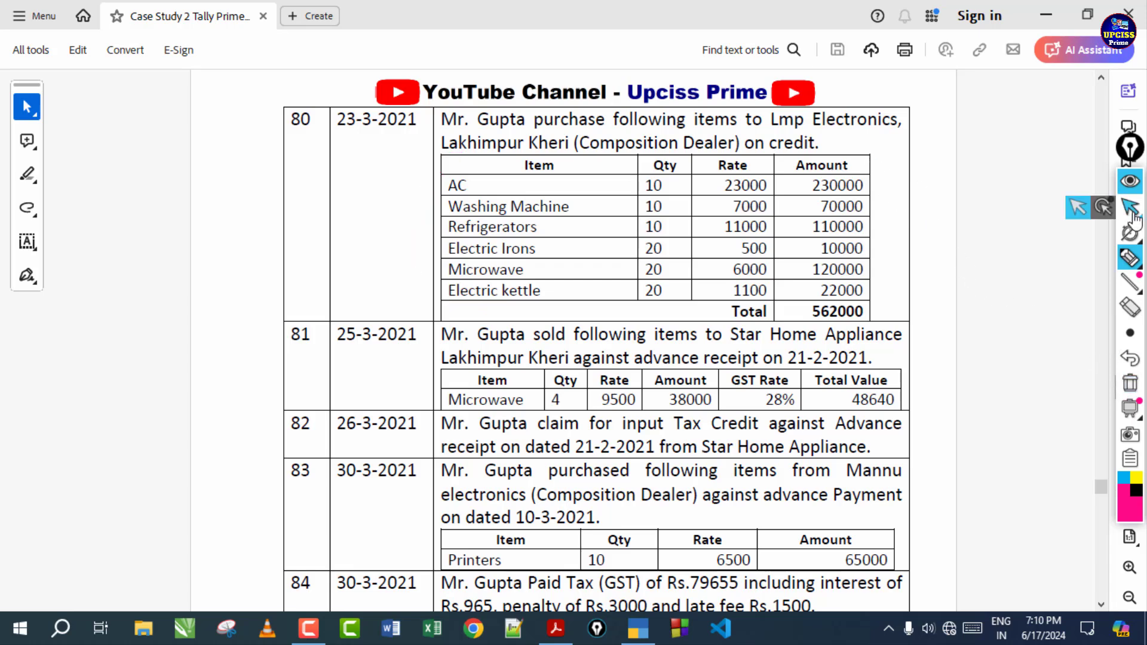
left_click(1134, 220)
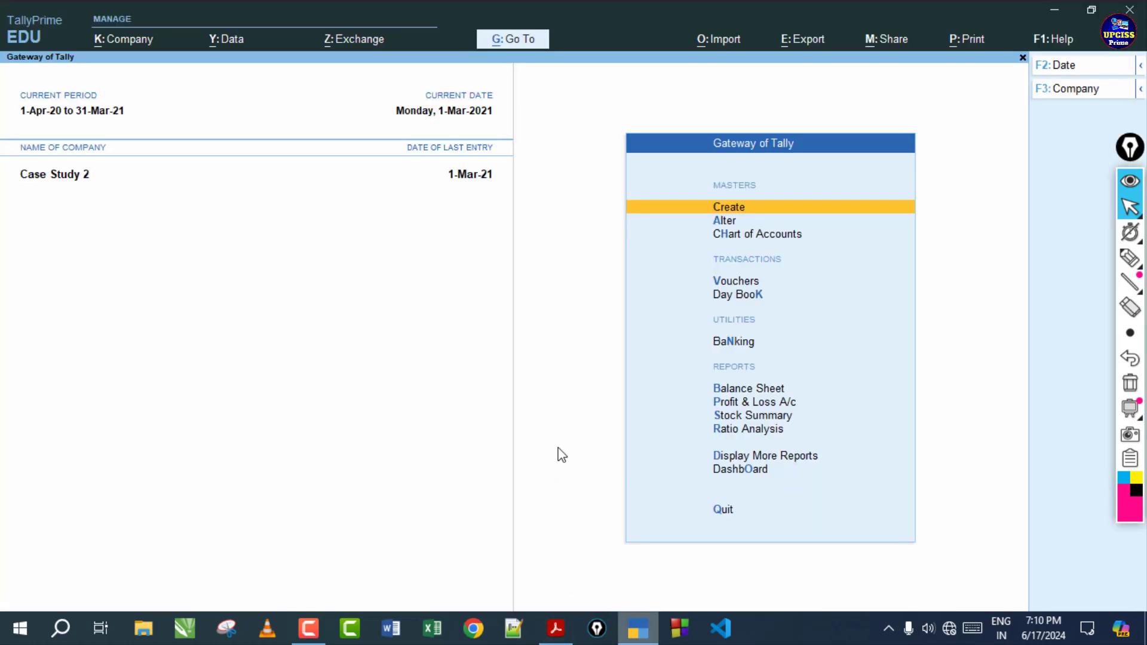
Switch to TallyPrime, mark the company name and the date of last entry with the pen, and clear the markings
left_click(638, 628)
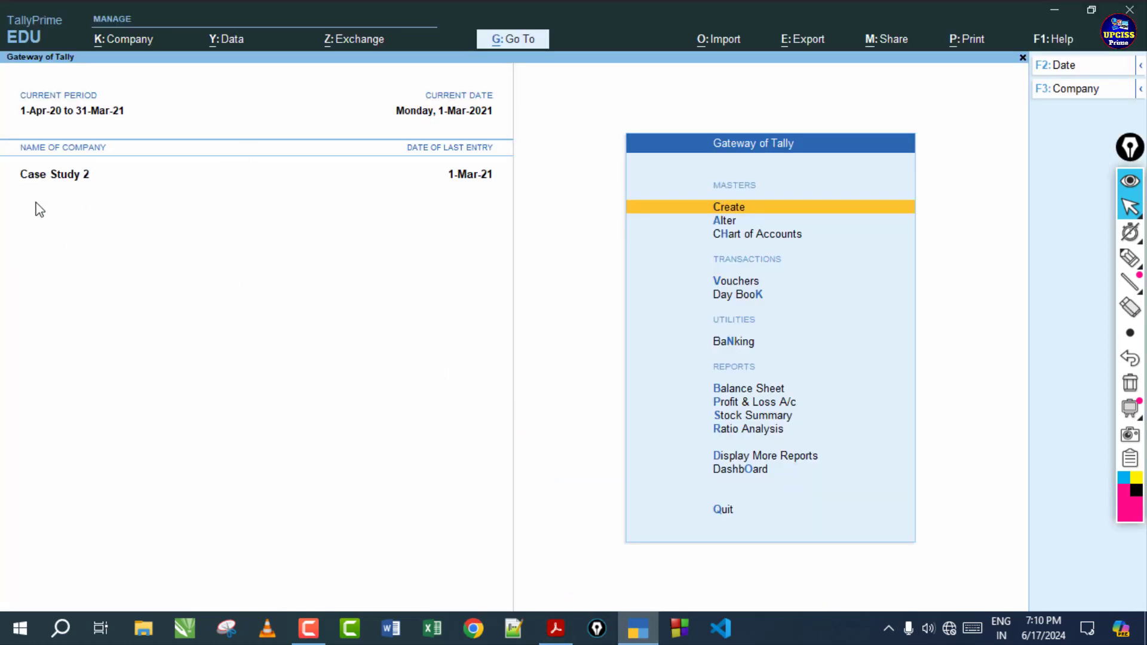
left_click(1129, 258)
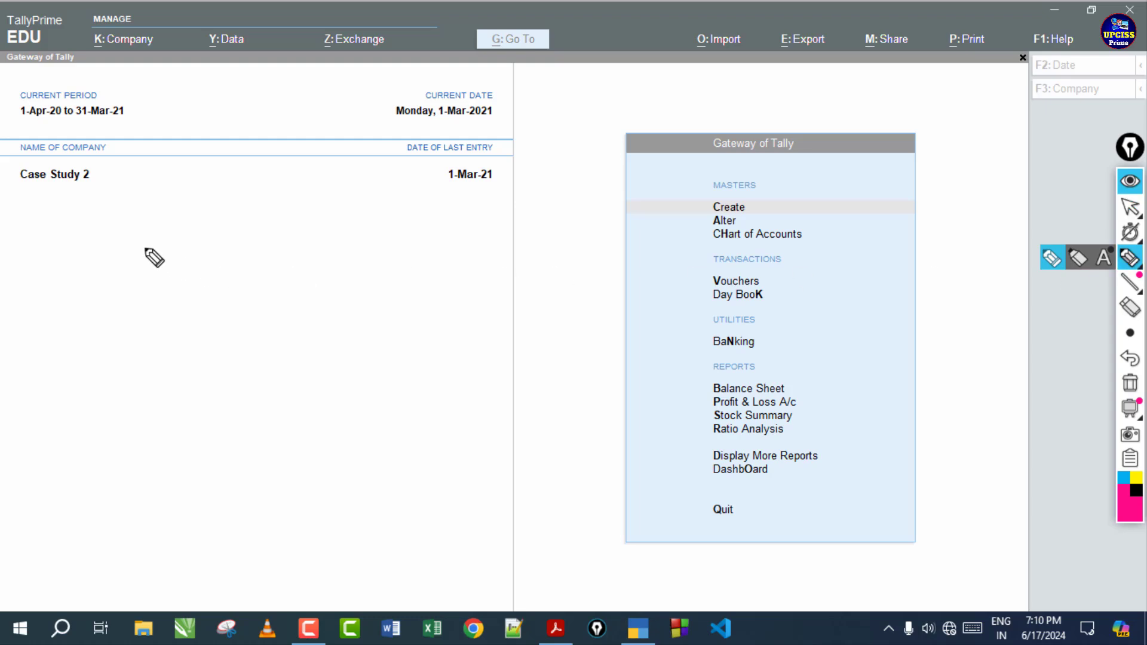
mouse_move(2, 223)
left_mouse_down()
mouse_move(128, 146)
mouse_move(70, 229)
left_mouse_up()
left_click_drag(391, 198, 546, 195)
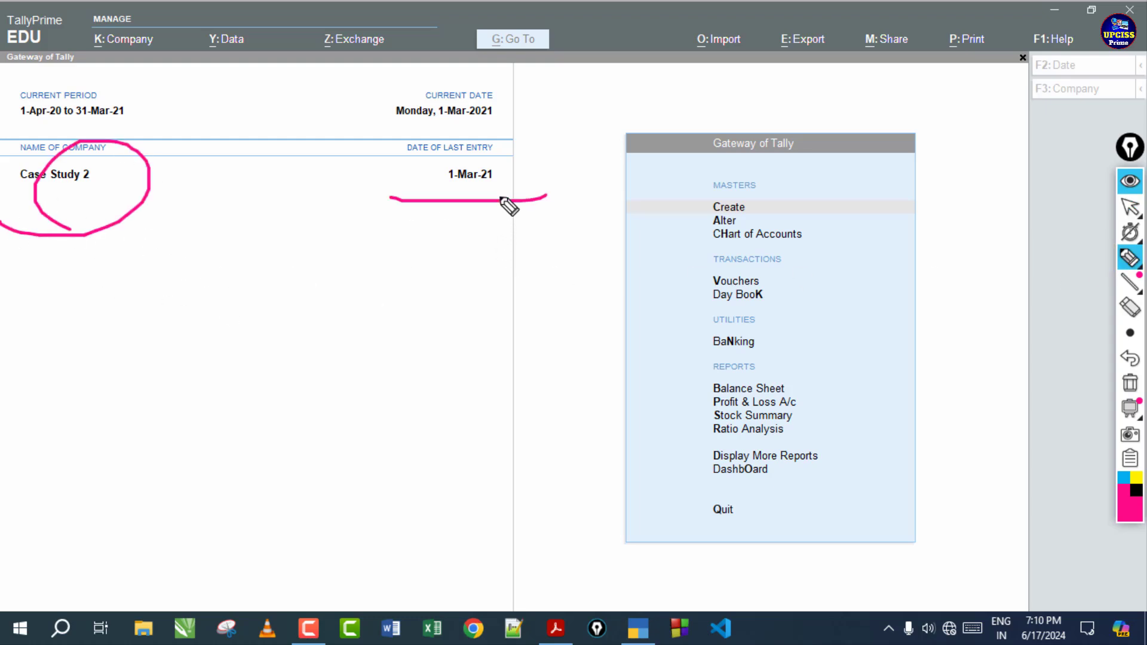
left_click(1132, 383)
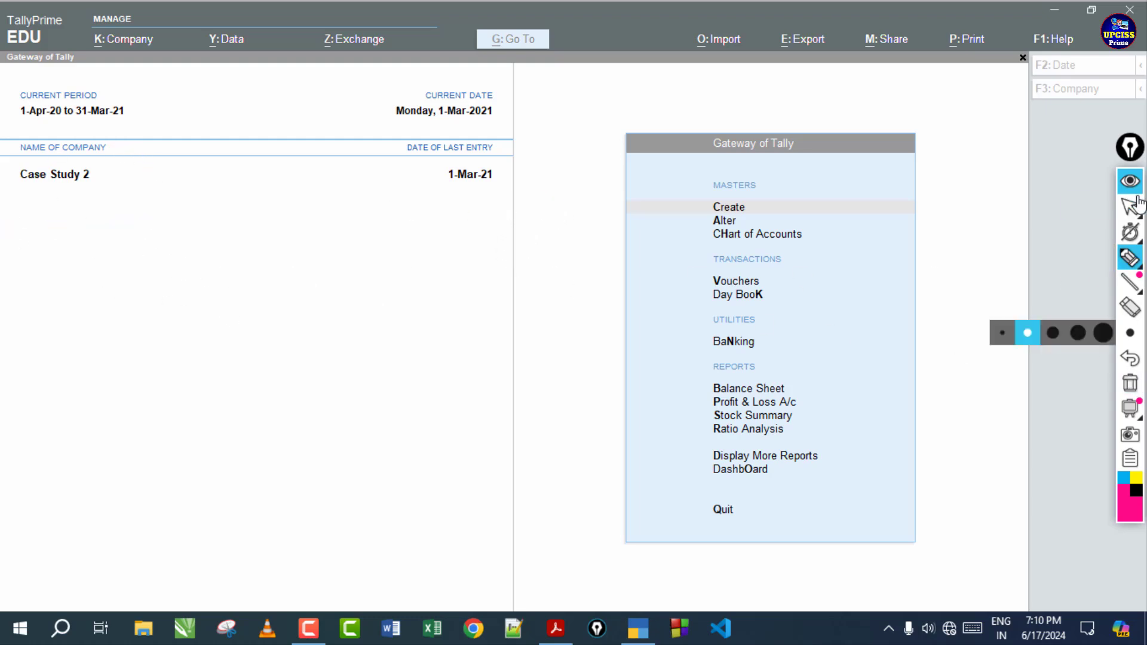
left_click(1137, 205)
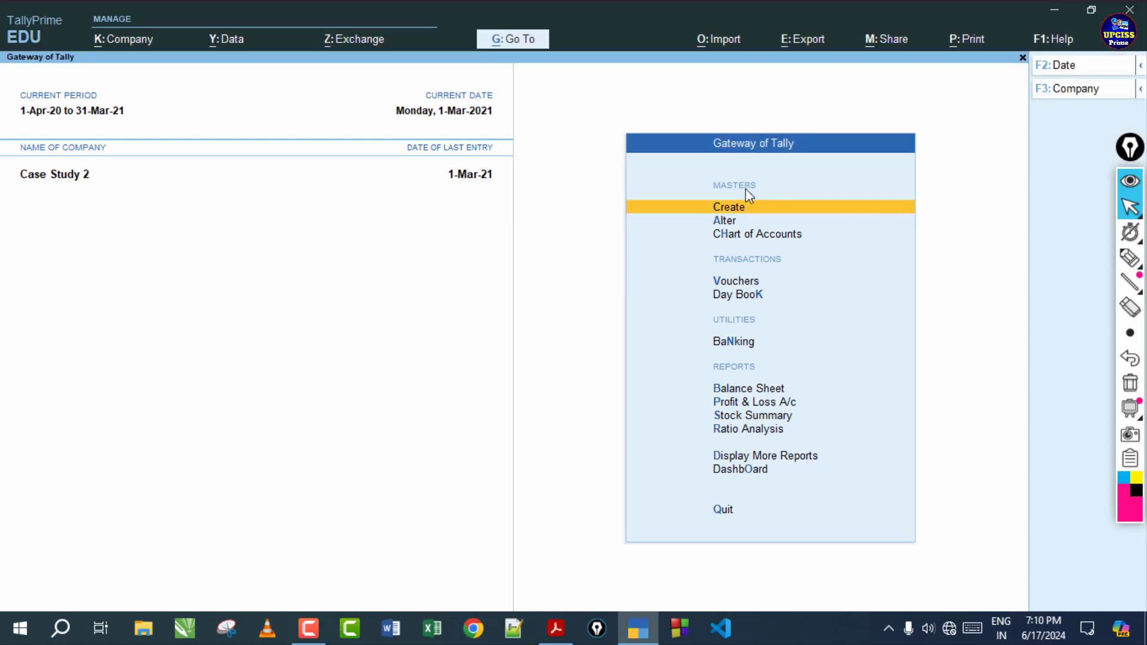
Start a purchase voucher with blank supplier invoice number and date, after checking transaction 80's supplier name in the case study PDF
left_click(728, 283)
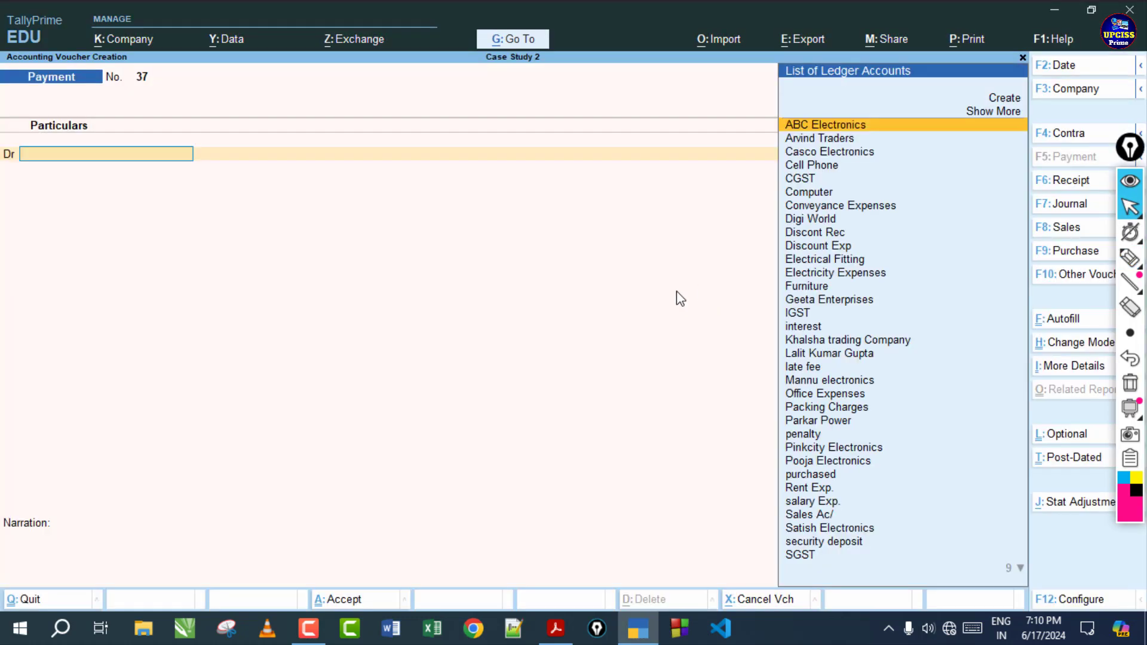
left_click(555, 626)
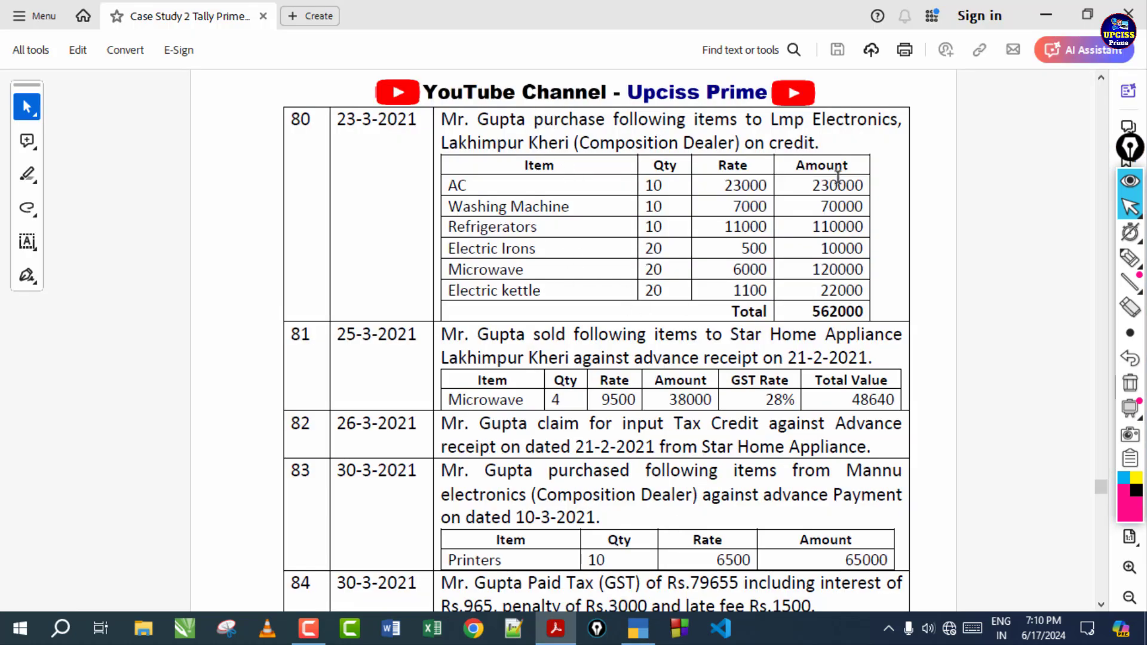
left_click_drag(770, 119, 899, 121)
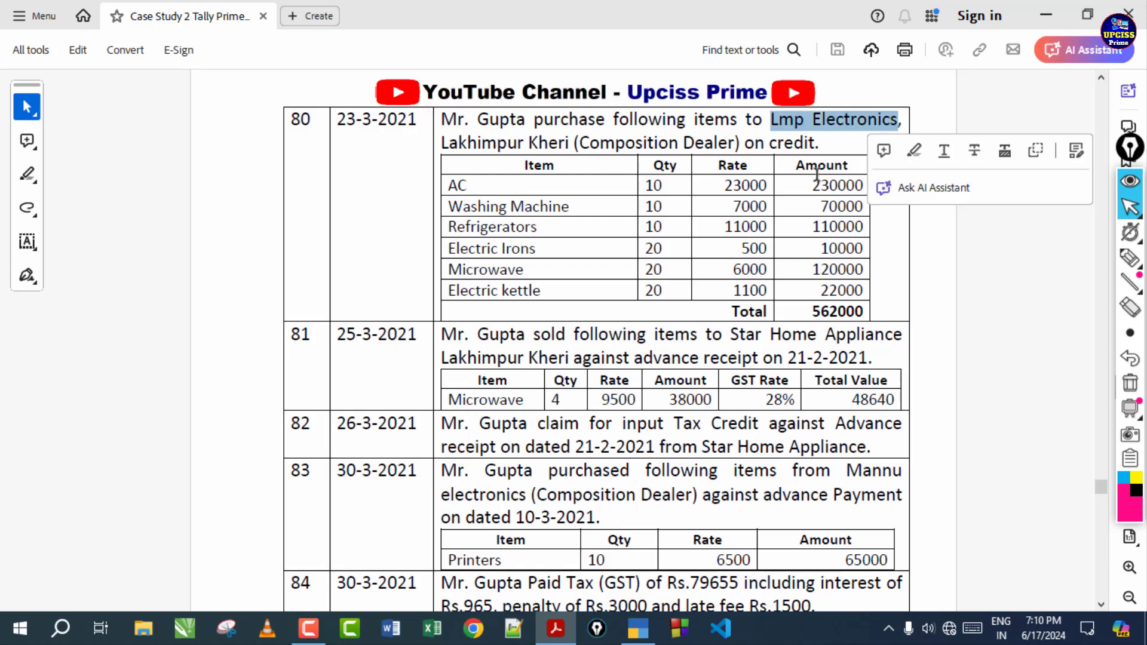
left_click(734, 206)
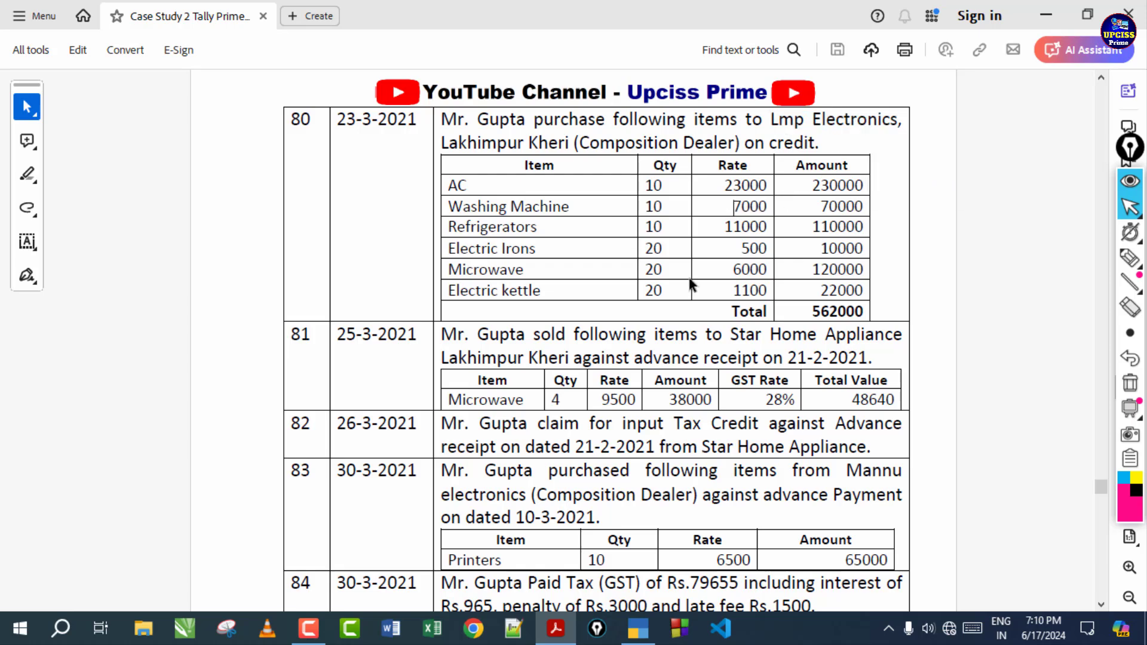
left_click(638, 627)
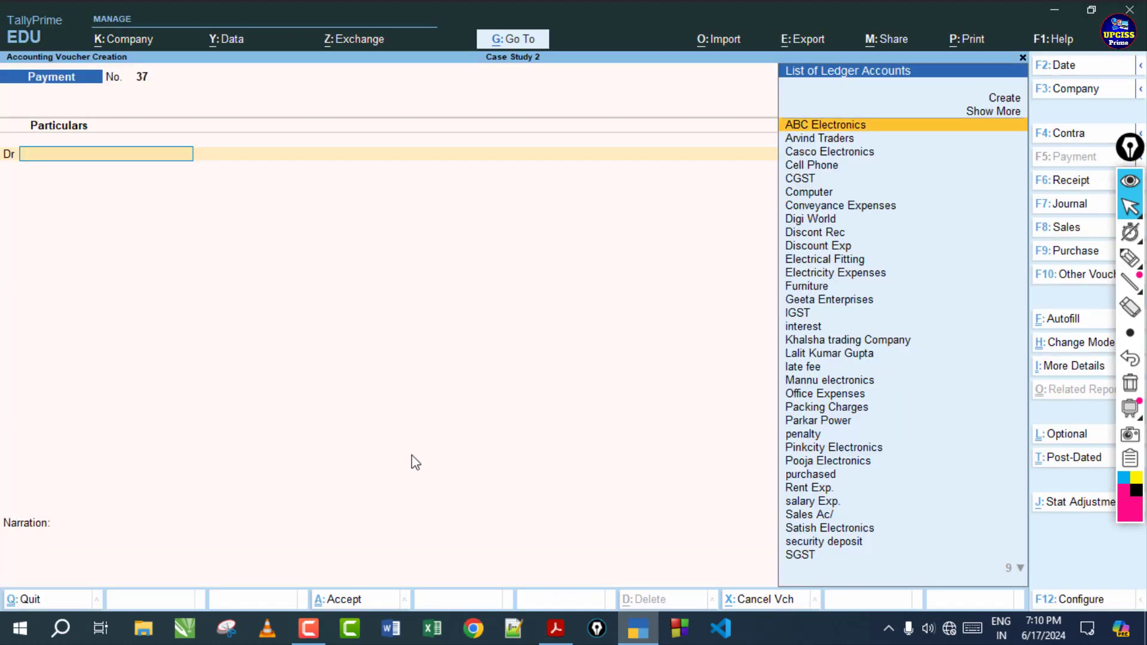
left_click(1067, 251)
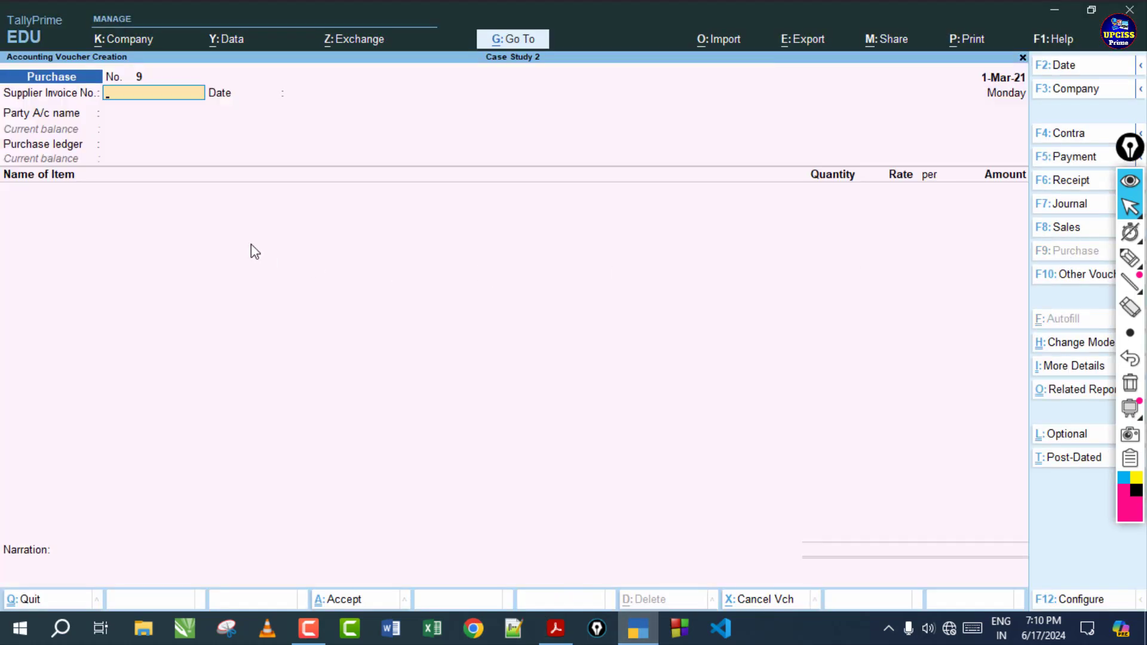
key("Return")
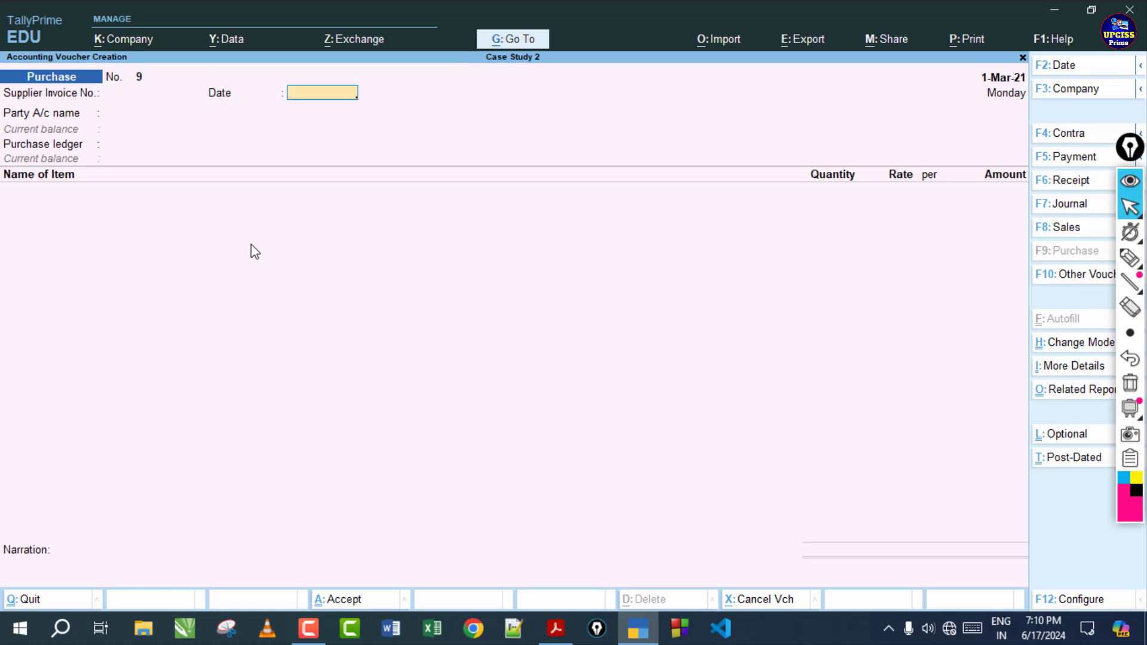
key("Return")
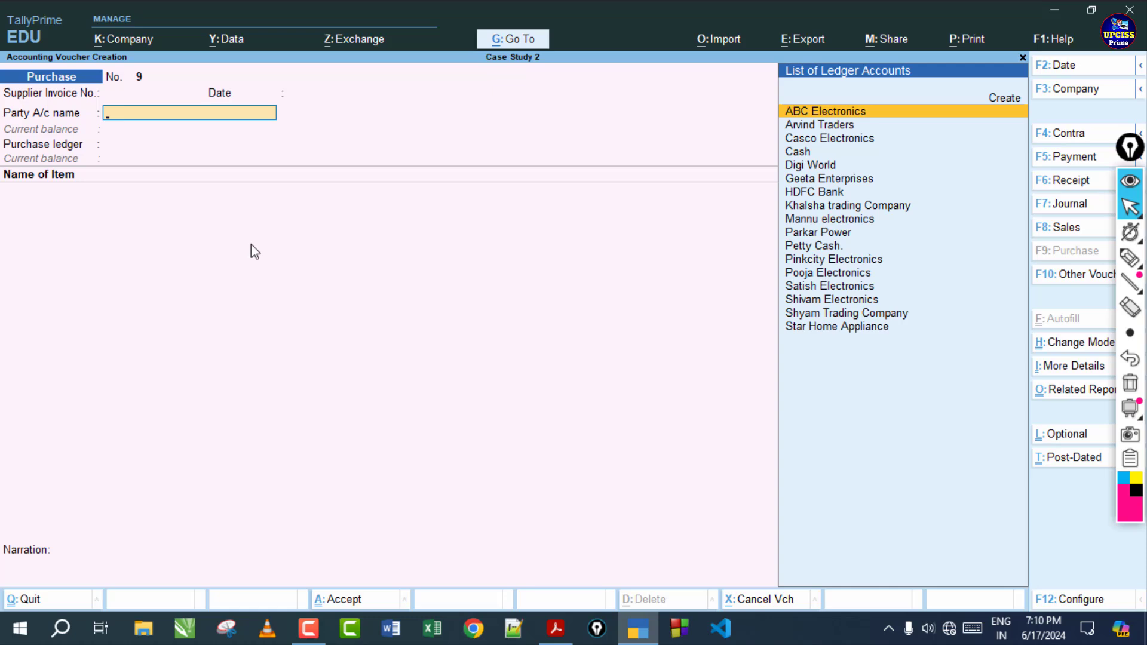
From the party account, create a ledger named Lmp Electronics under Sundry Creditors, keeping the default balance, mailing and banking settings
key("alt+c")
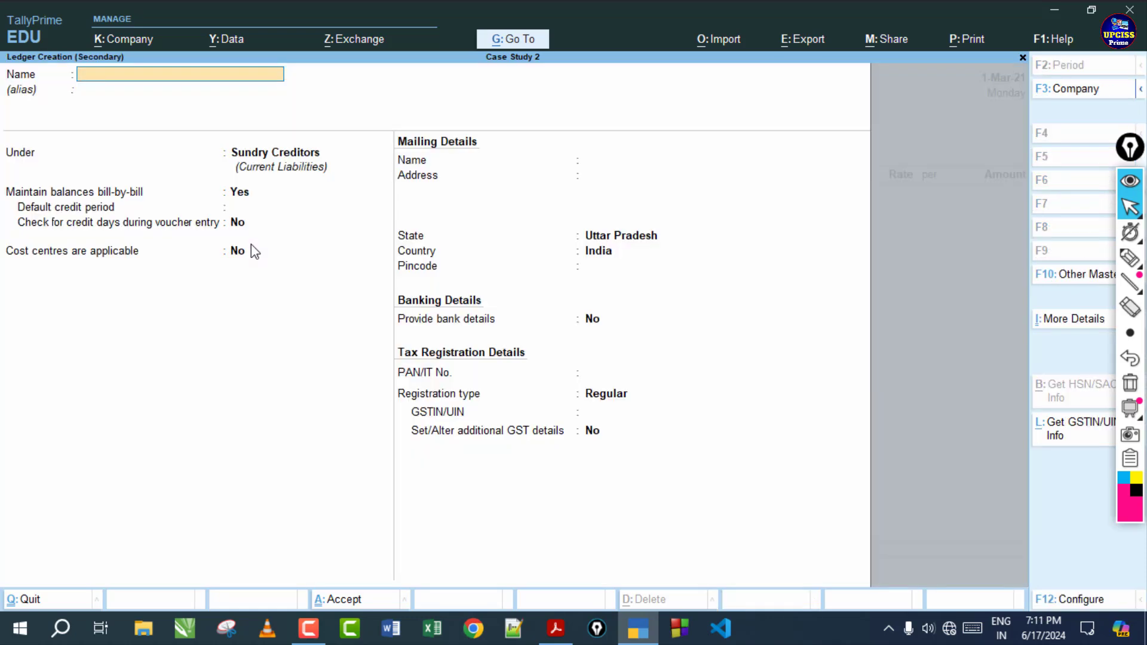
type("Lmp Electronics")
key("Return")
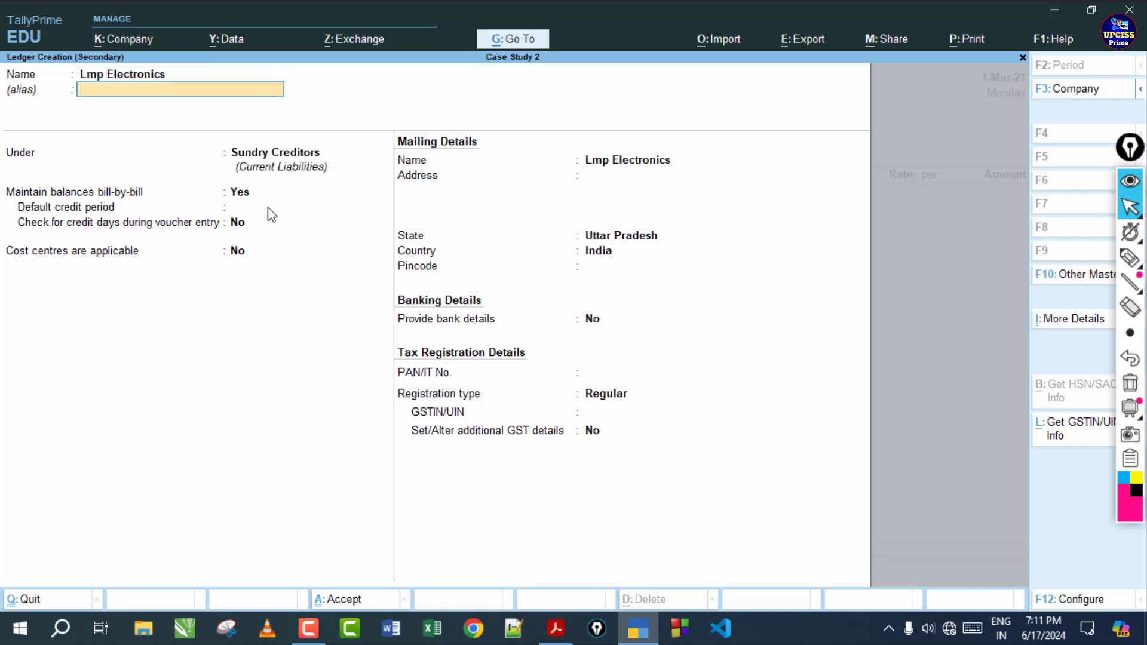
key("Return")
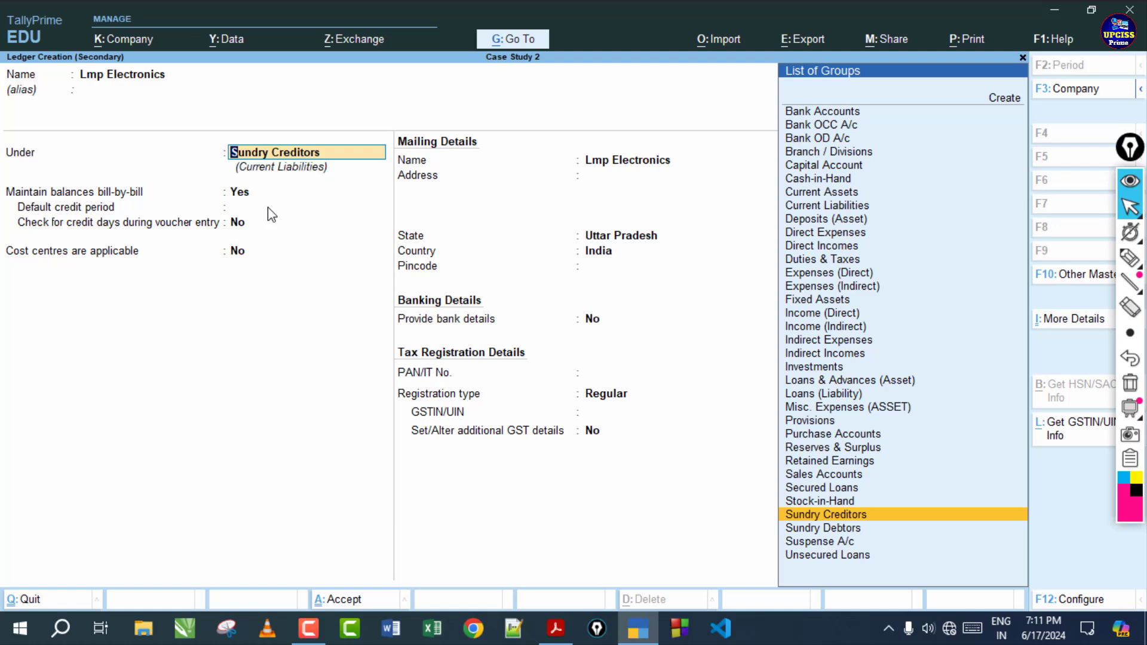
key("Return")
key("Return")
key("Return")
key("Return")
key("Return")
key("Return")
key("Return")
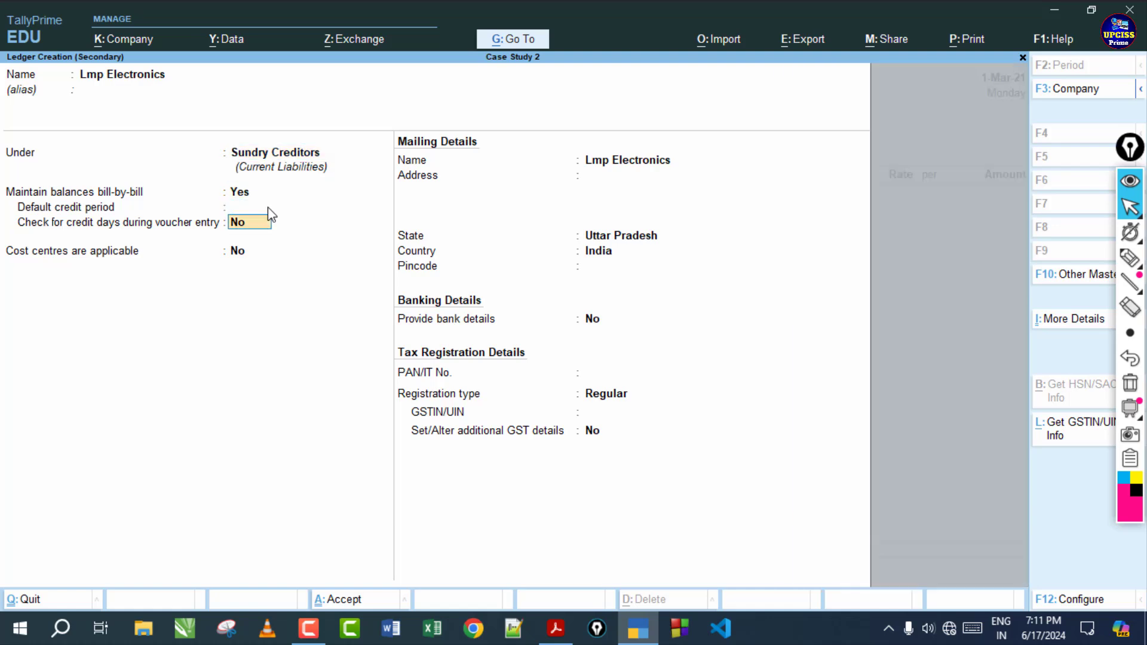
key("Return")
key("Return")
key("Return")
key("Return")
key("Return")
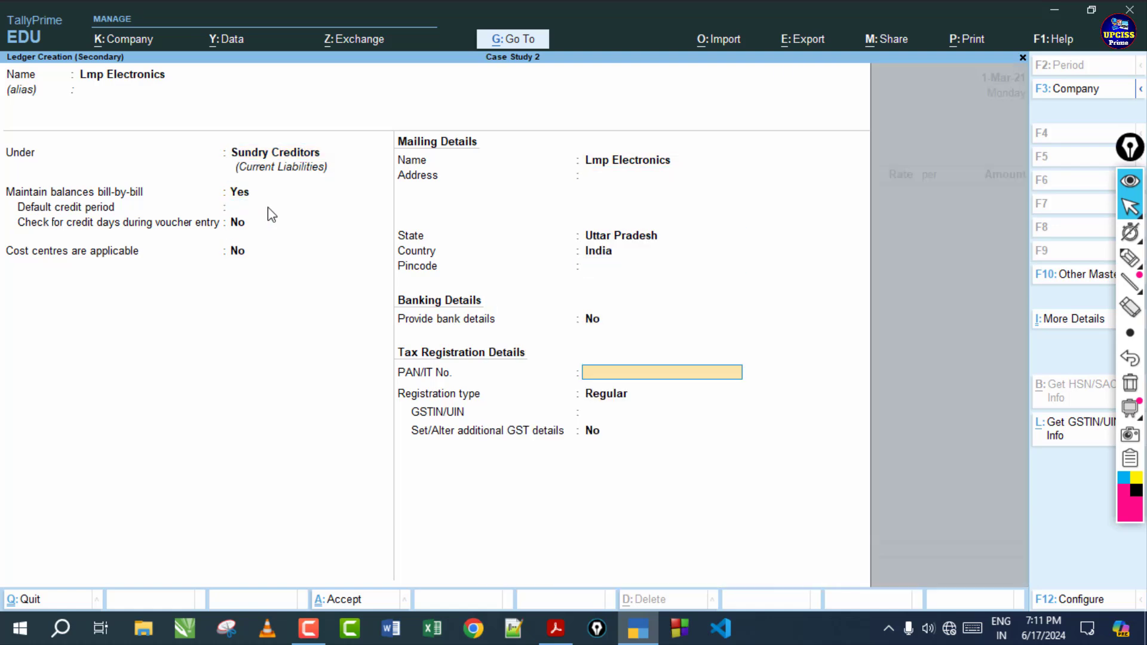
Set the new ledger's GST registration type to Composition, leave its GSTIN/UIN blank, and save the ledger
key("Up")
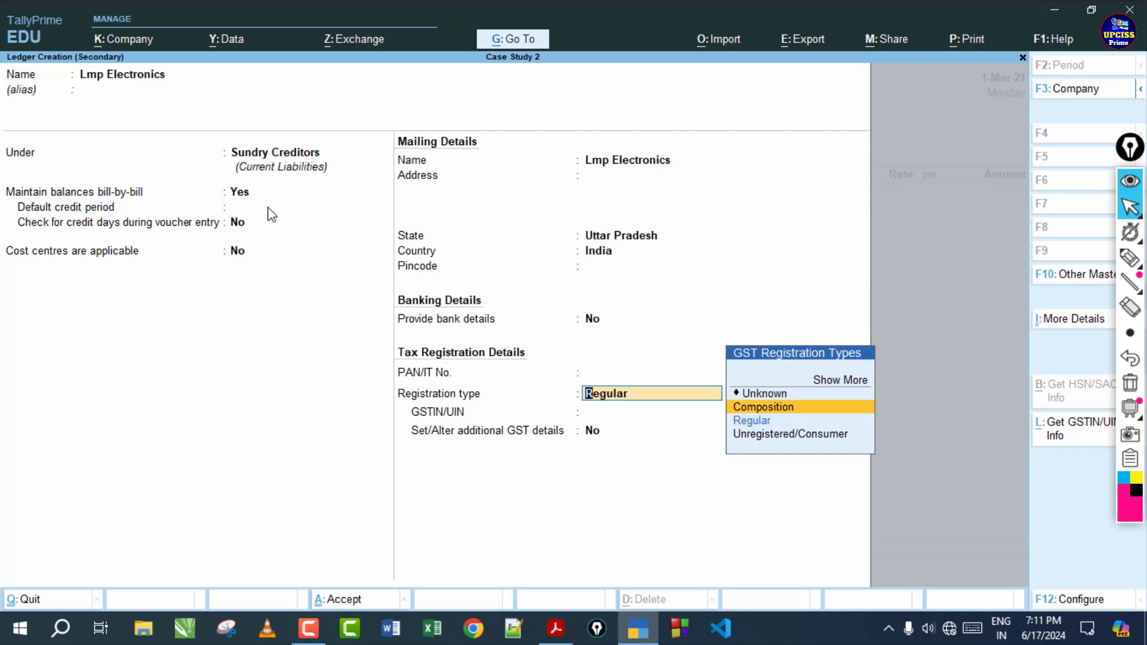
key("Return")
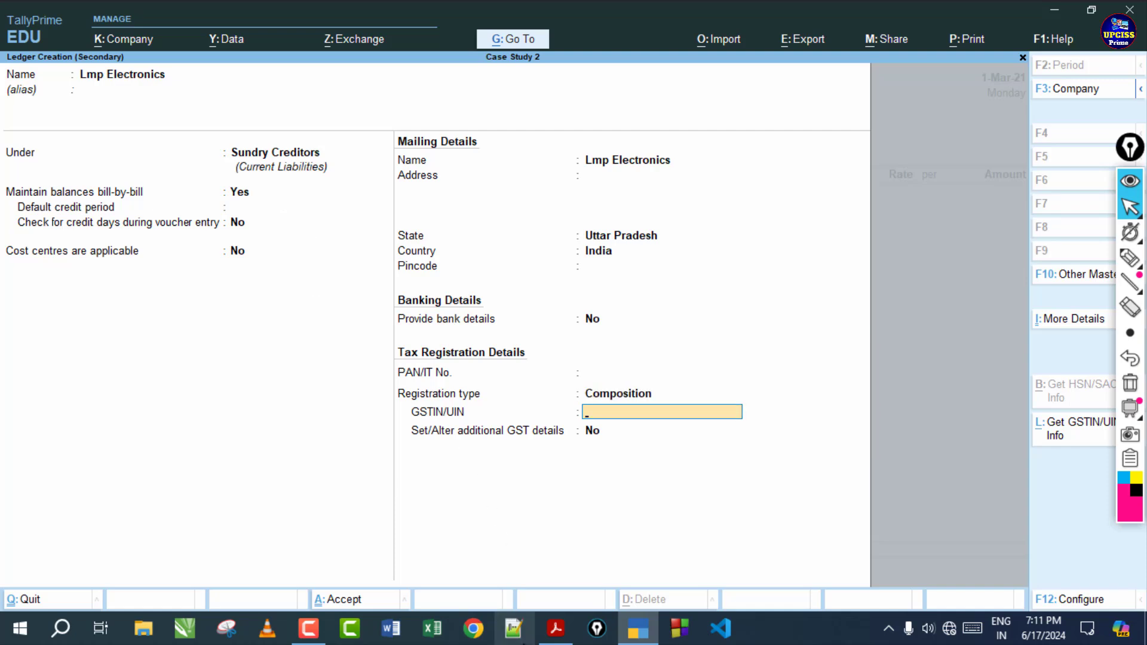
left_click(555, 629)
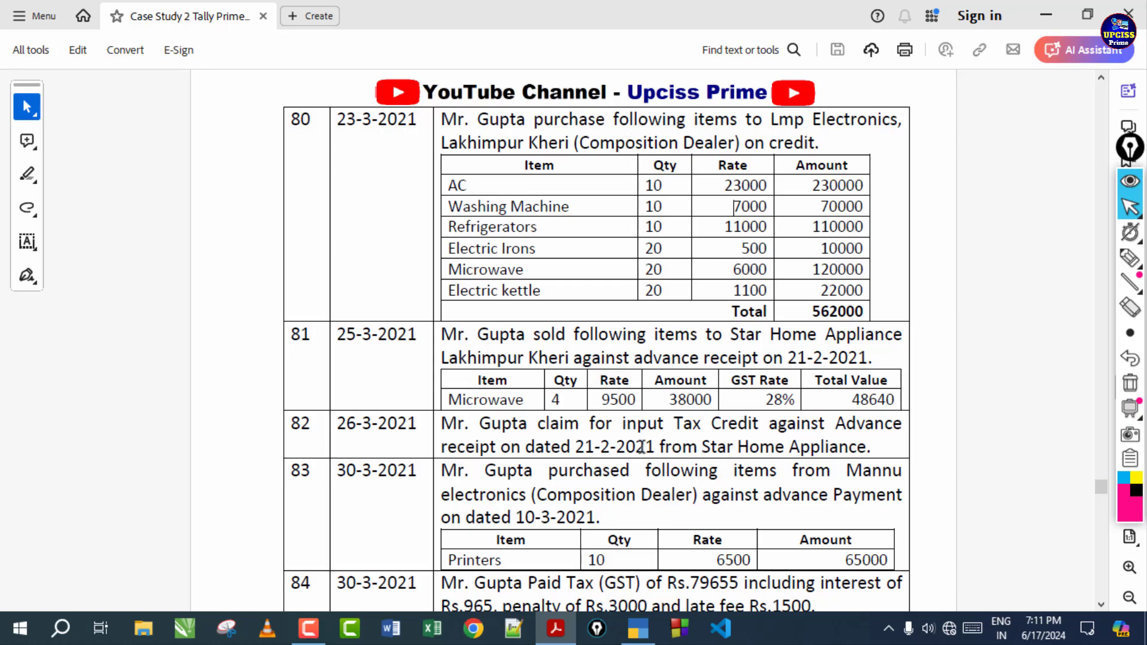
left_click(651, 633)
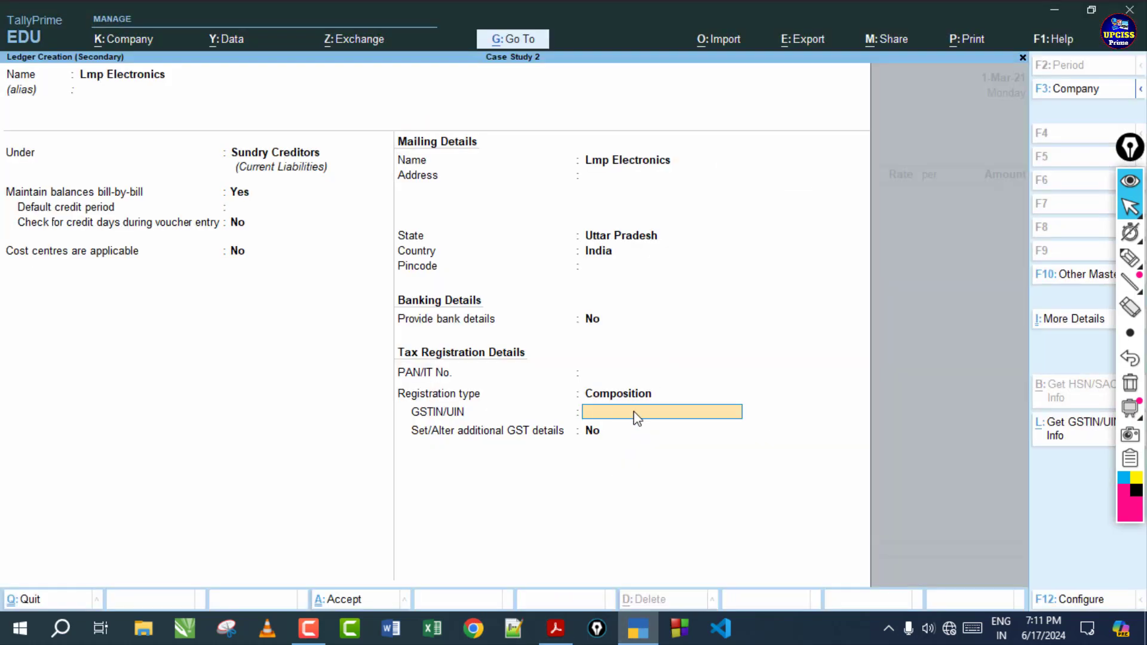
key("ctrl+a")
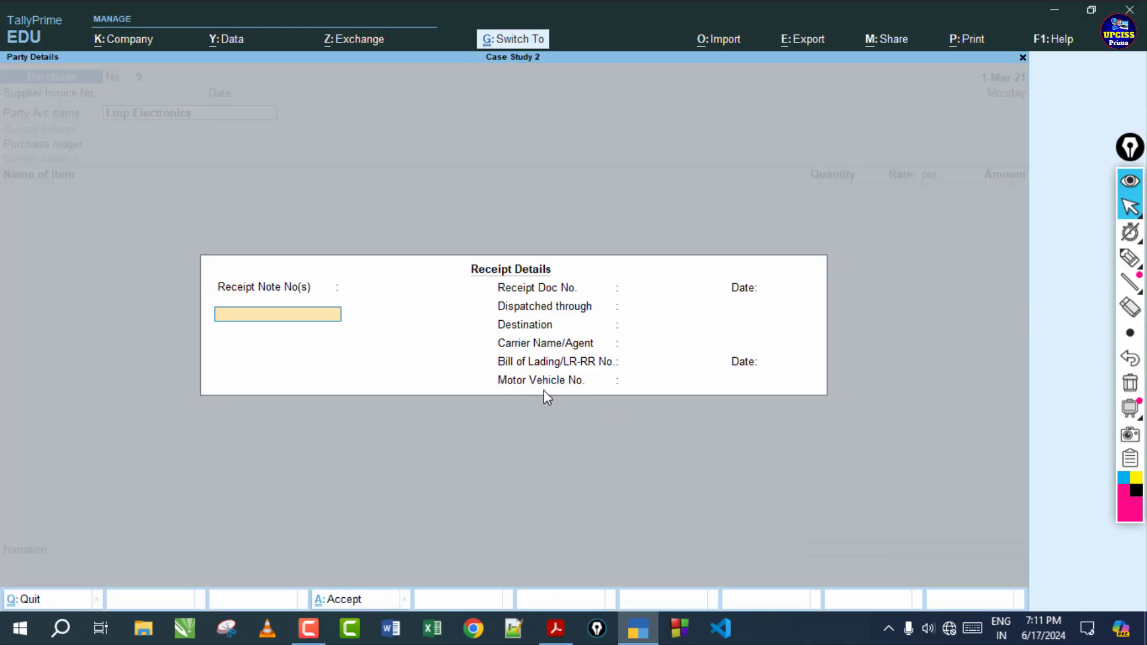
Accept the voucher's receipt and party details unchanged, choose purchased as the purchase ledger, and consult transaction 80's items in the case study PDF
key("ctrl+a")
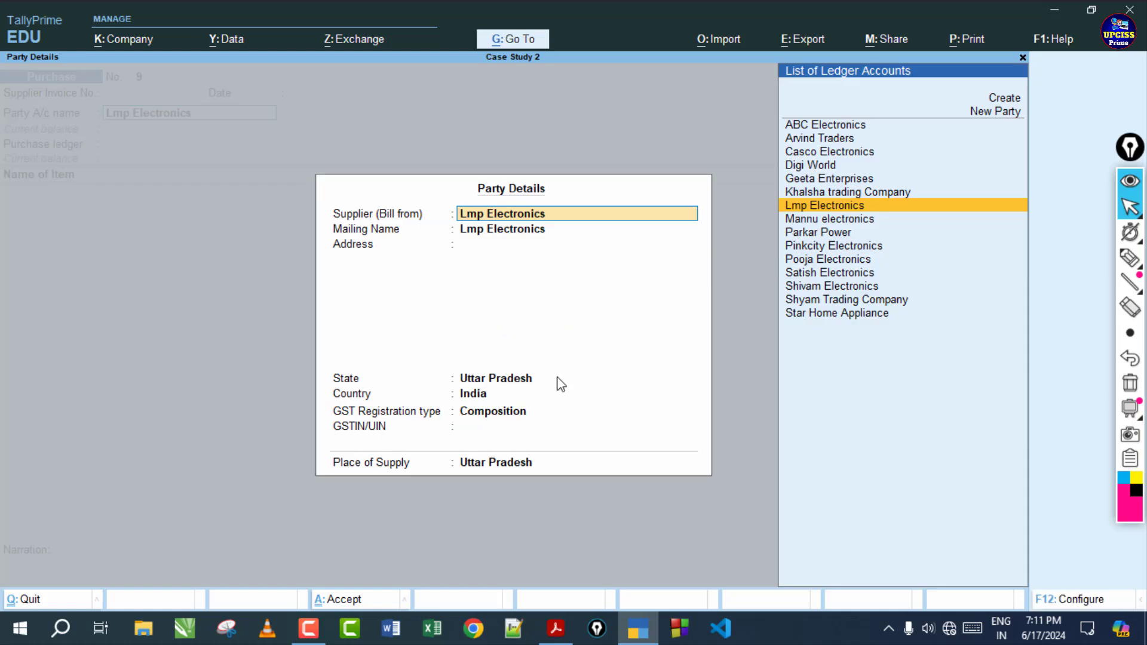
key("ctrl+a")
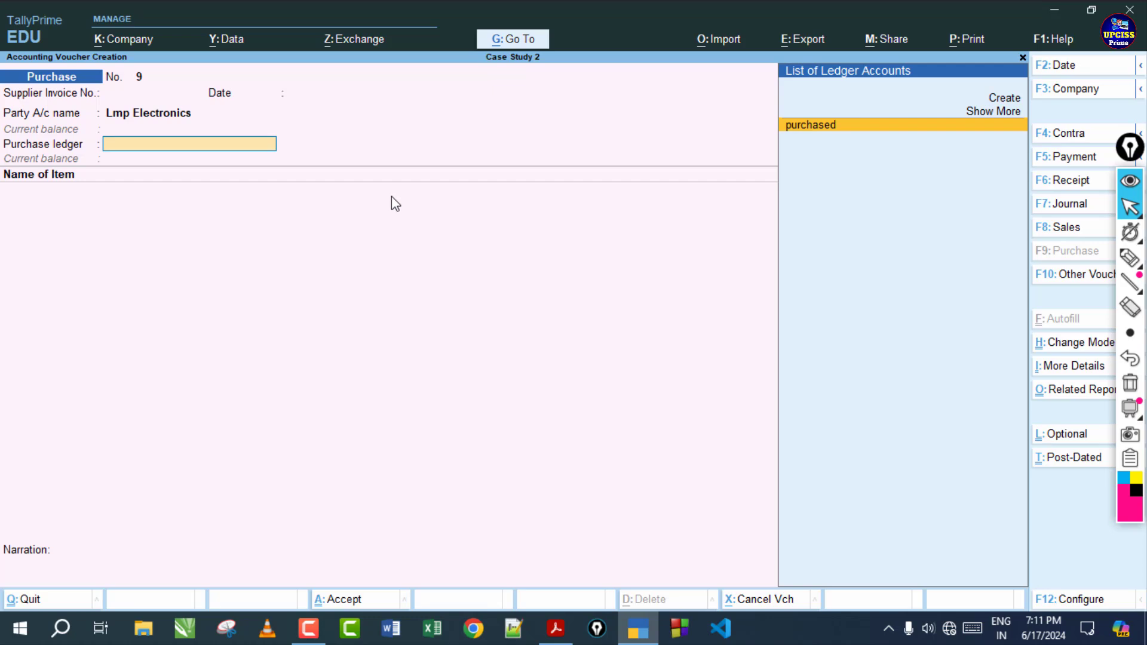
key("Return")
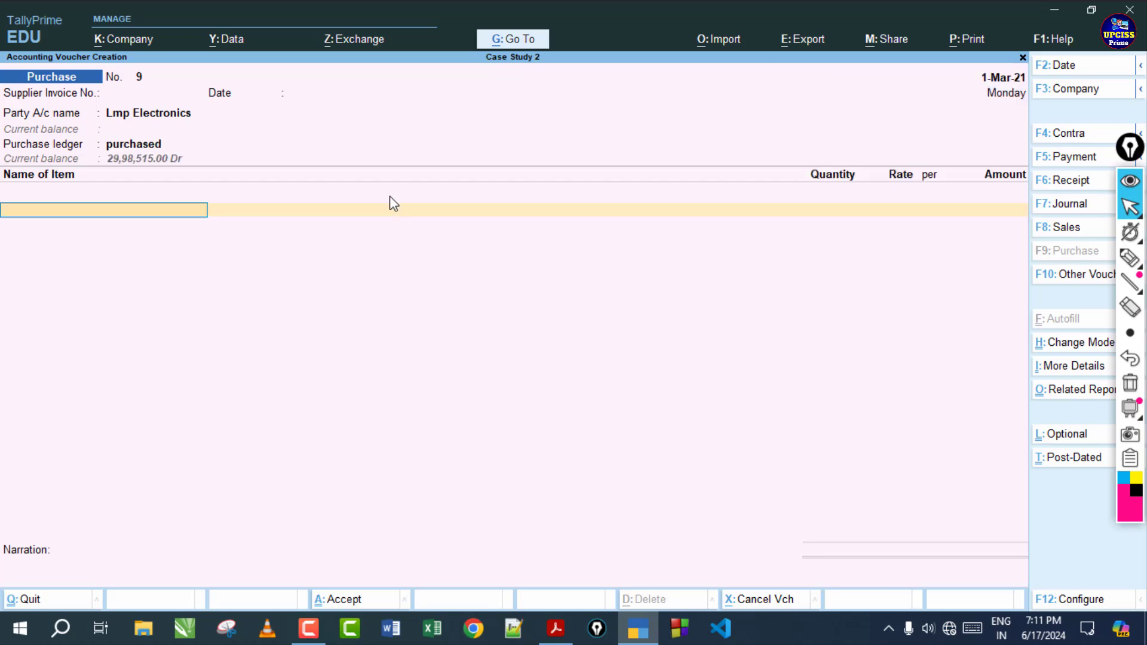
left_click(556, 628)
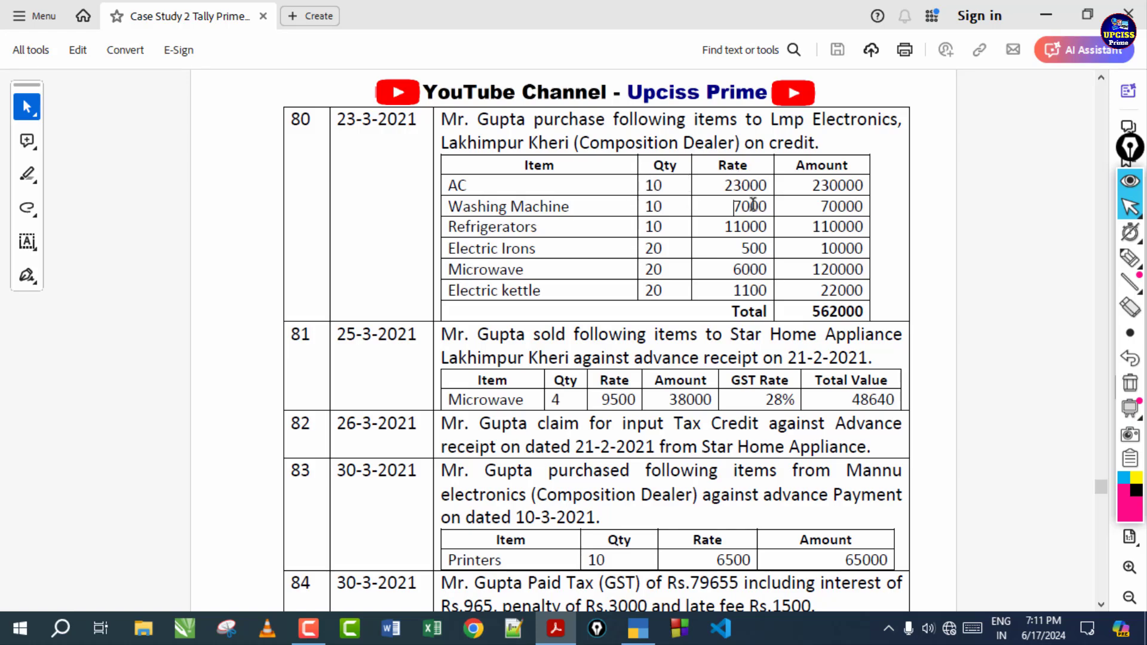
left_click(638, 628)
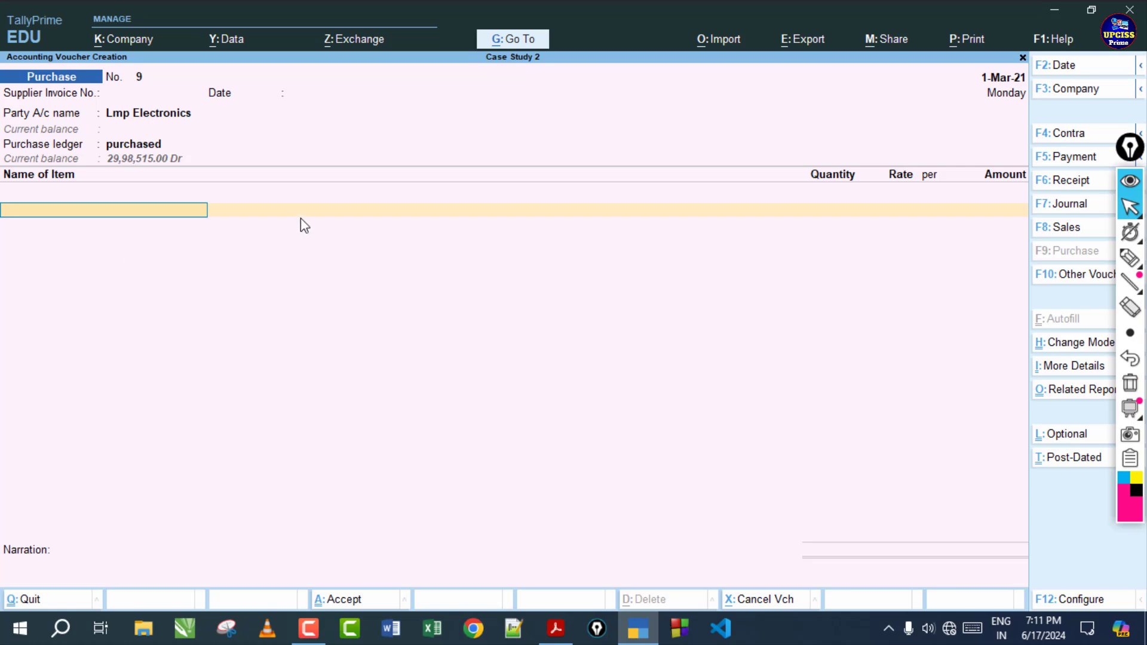
Add AC as the first item, allocating 10 Nos to the Nirmal Nagar location
key("Down")
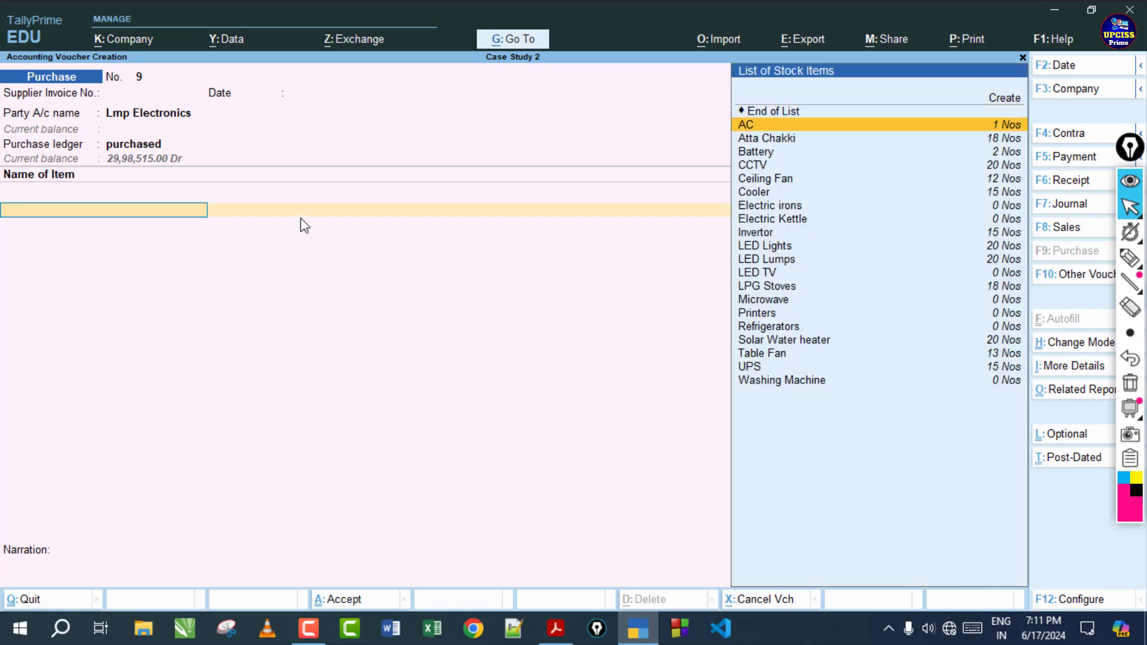
key("Return")
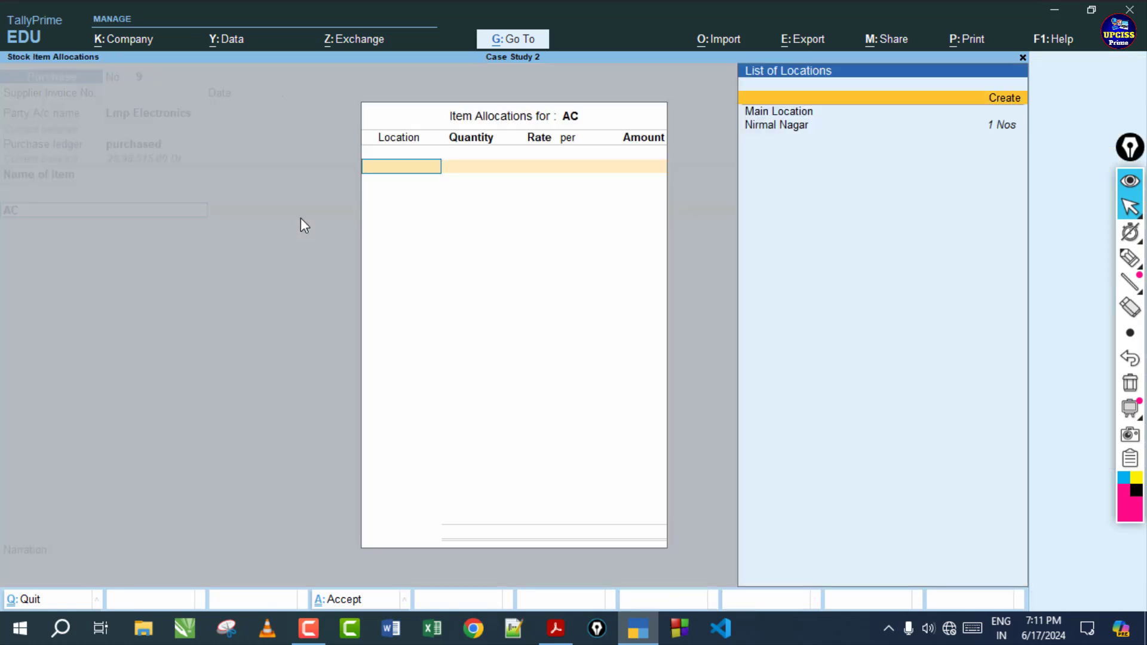
key("Down")
key("Down")
key("Return")
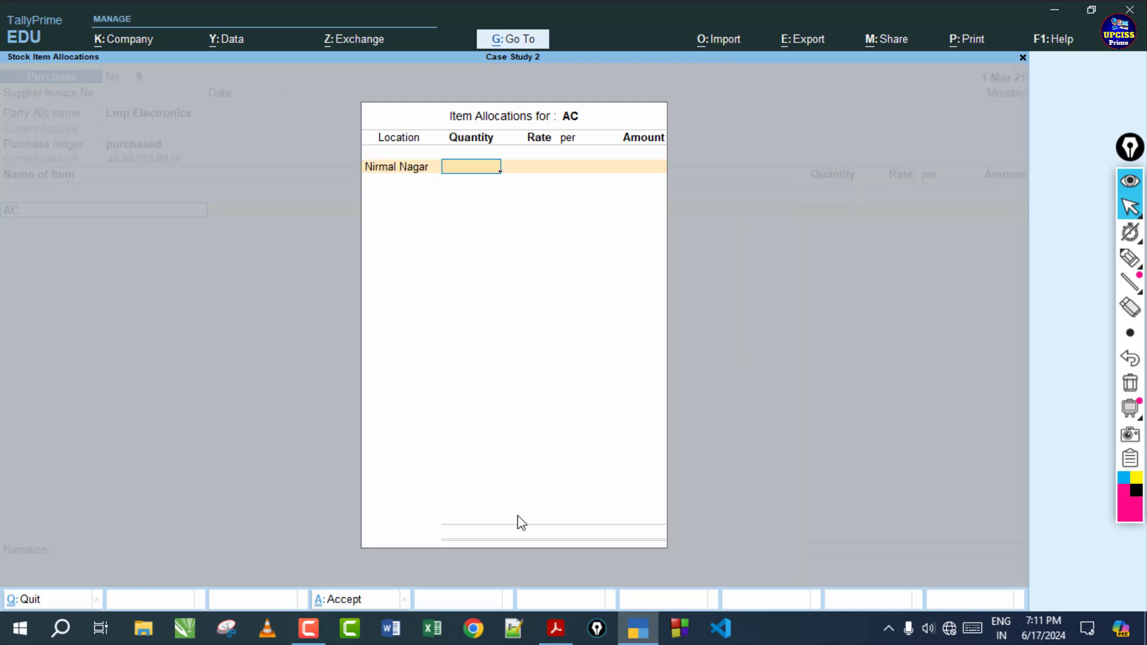
left_click(555, 628)
key("alt+Tab")
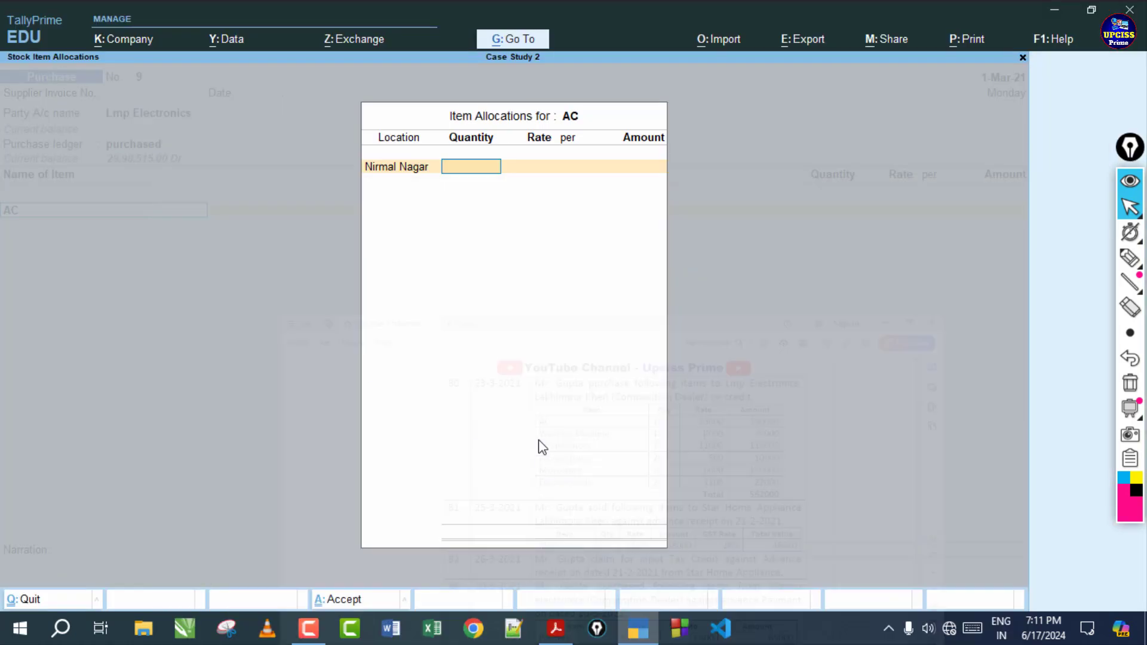
key("Return")
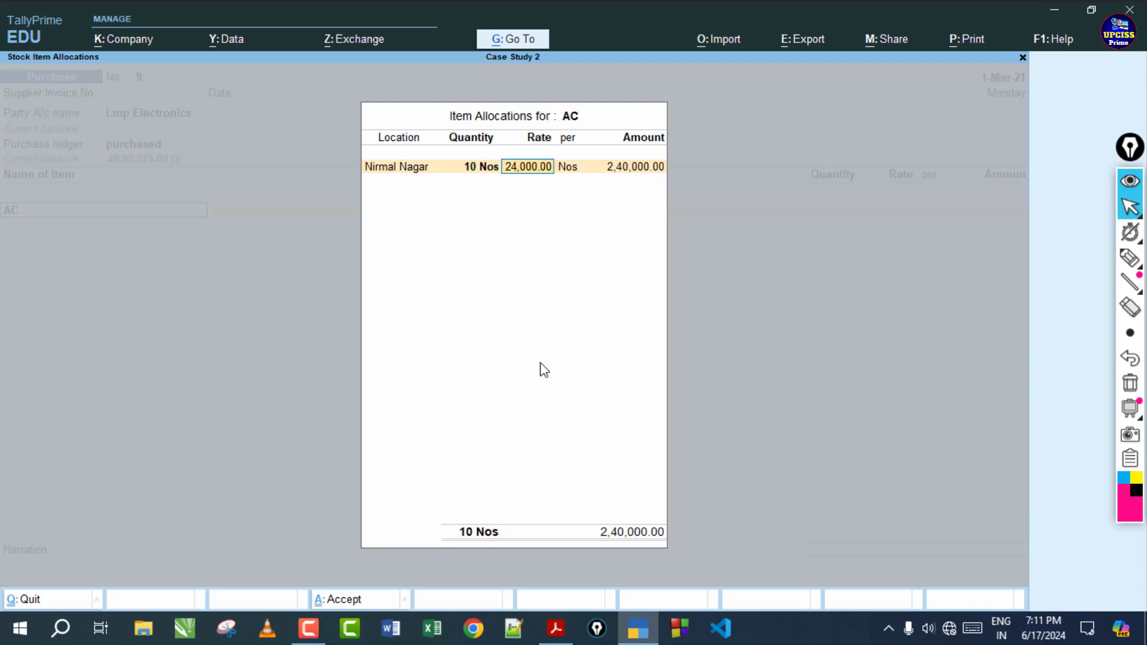
Set the AC rate to 23000, checking it against transaction 80 in the case study PDF, and accept the item allocation
type("230")
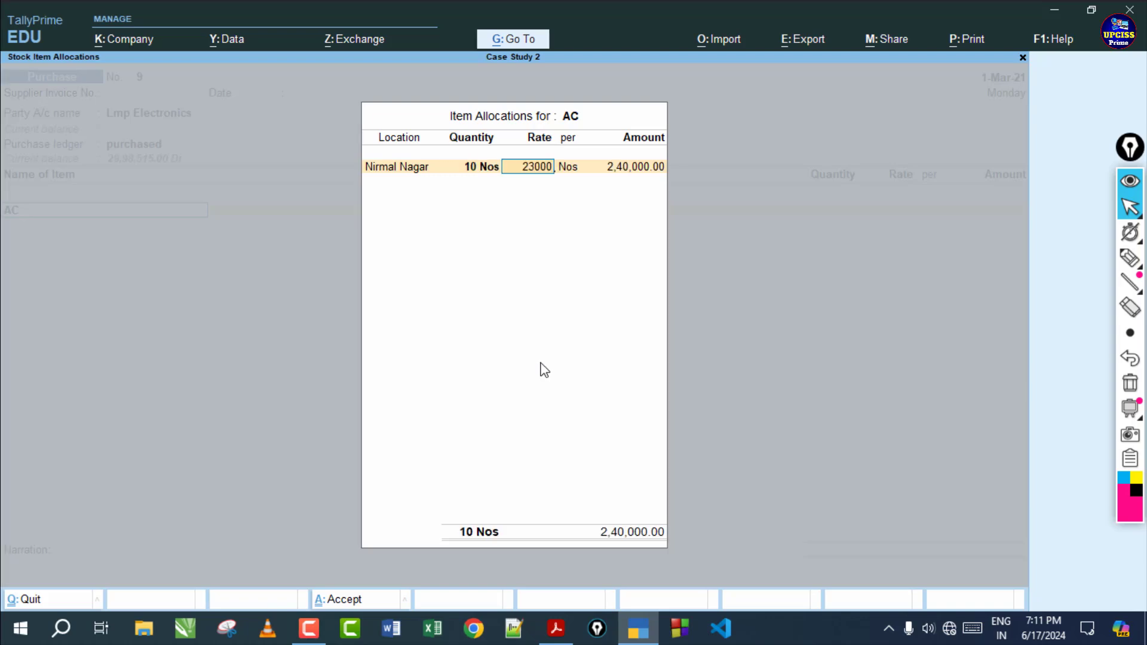
left_click(555, 628)
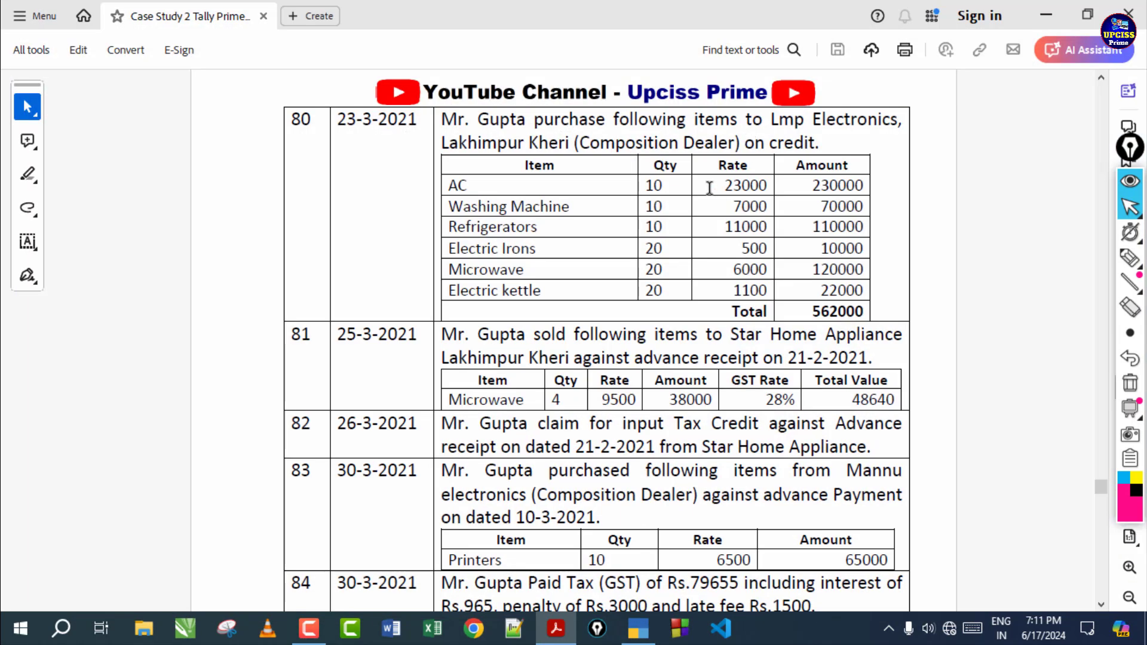
left_click(638, 628)
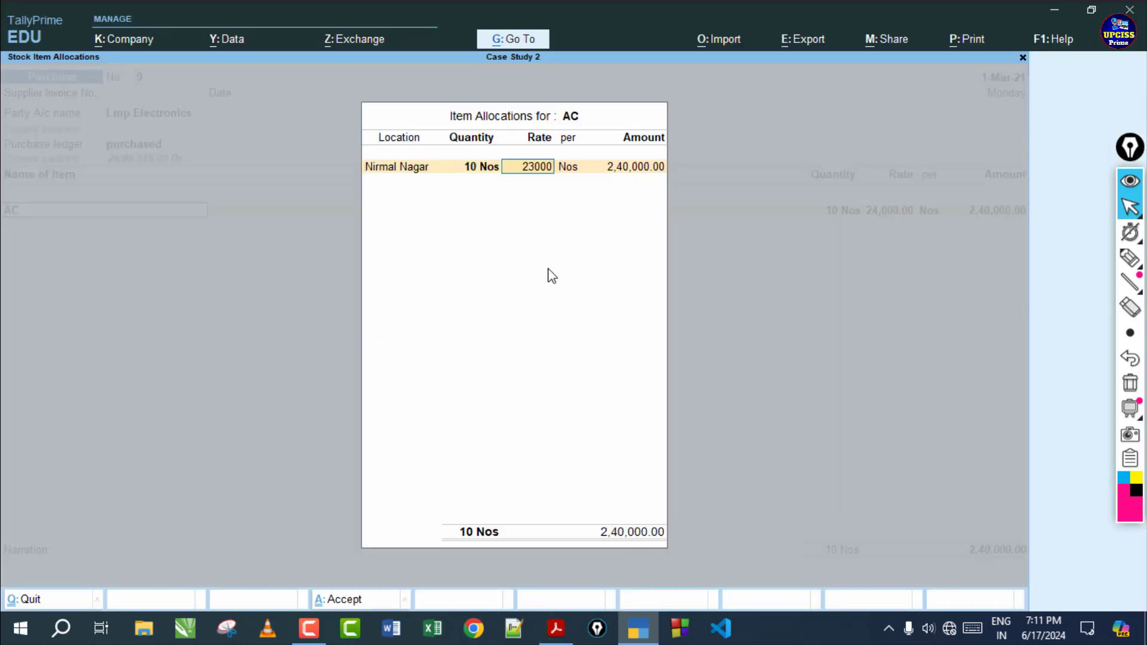
type("00")
key("Return")
key("Return")
key("Return")
key("Return")
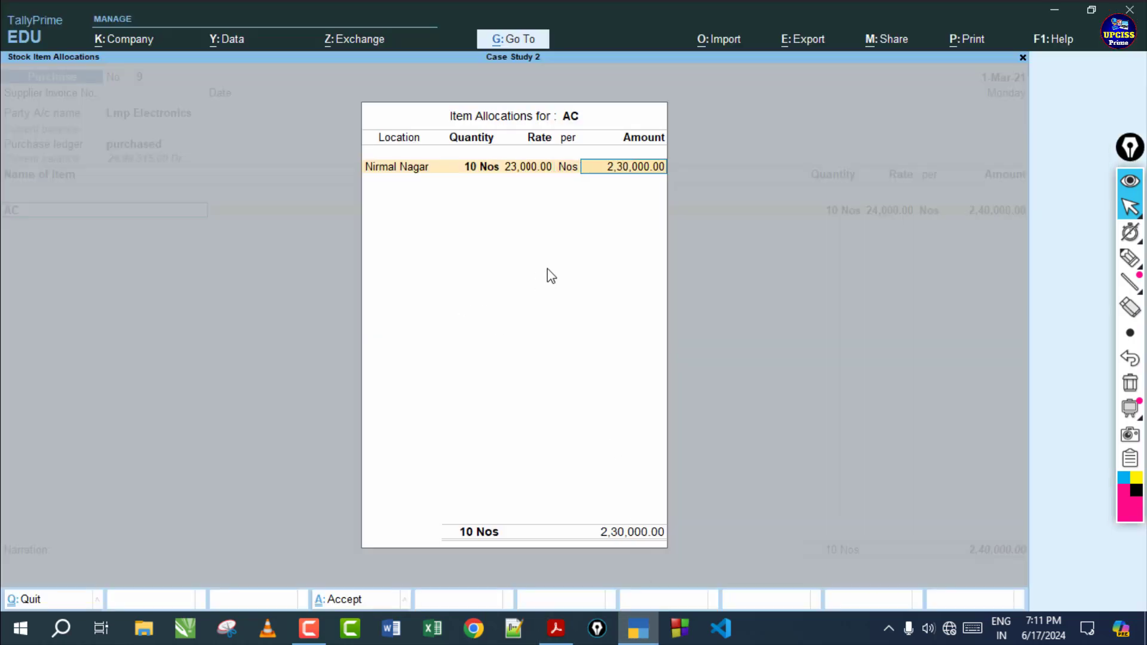
key("Return")
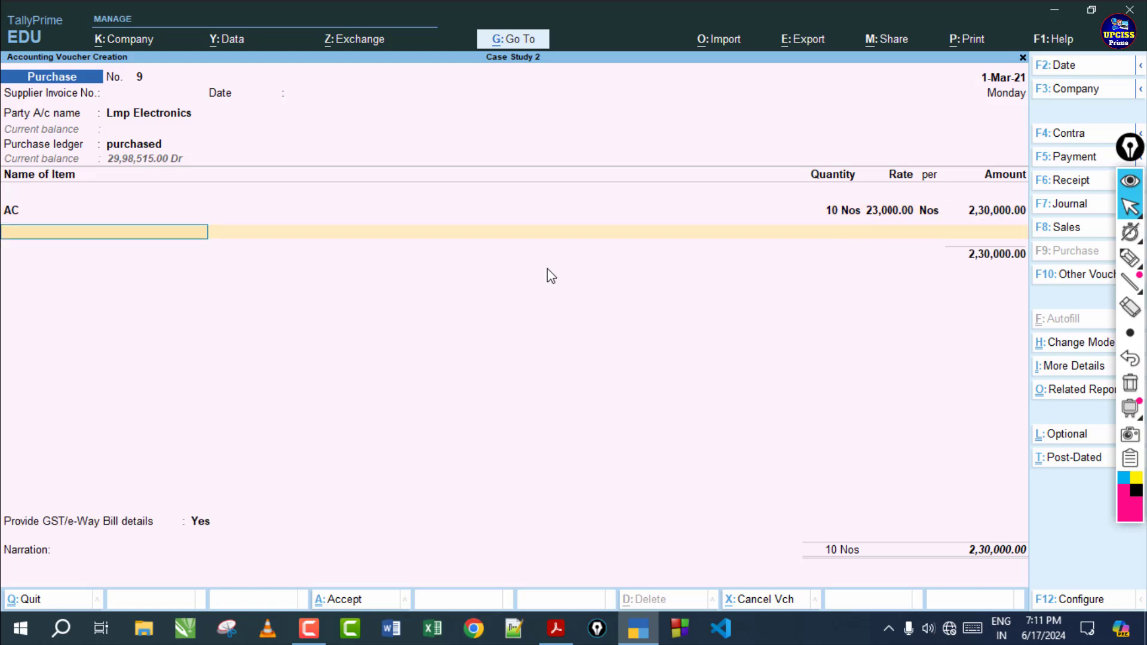
Check the voucher's items and total against transaction 80 in the case study PDF, and save the purchase voucher
left_click(556, 628)
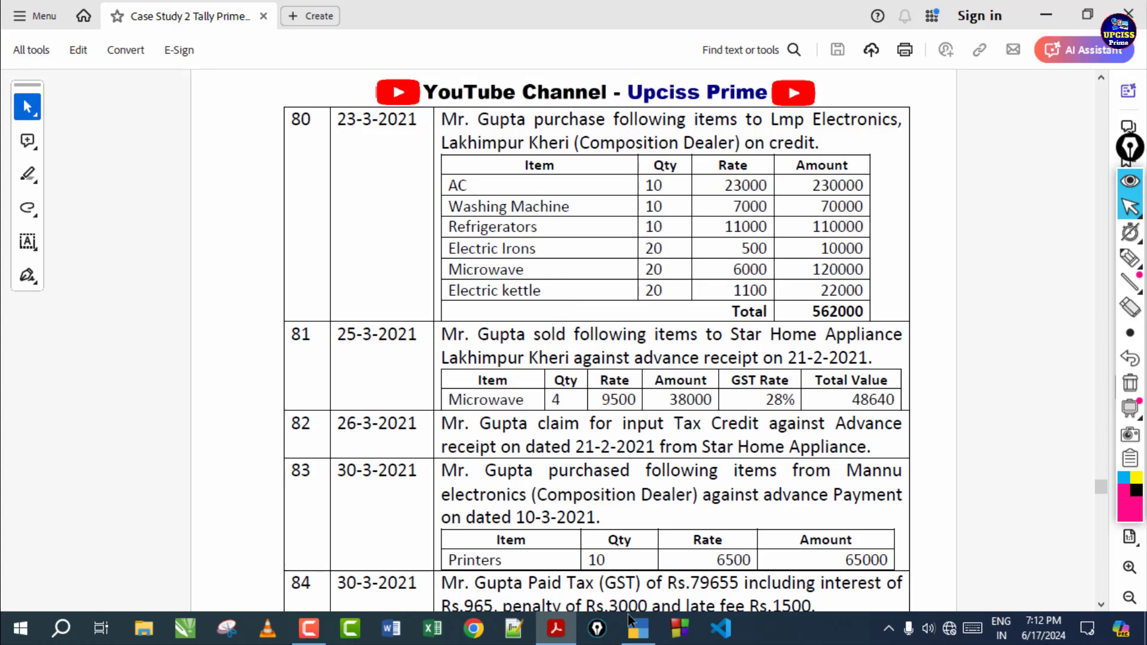
left_click_drag(457, 182, 540, 271)
left_click(546, 445)
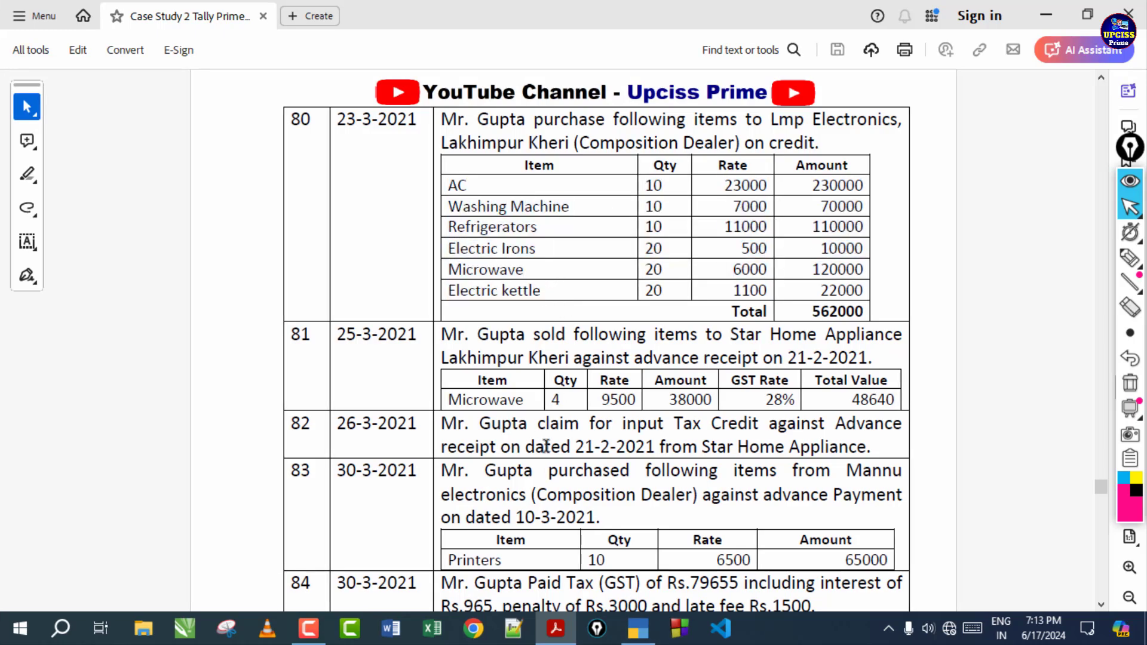
left_click(634, 634)
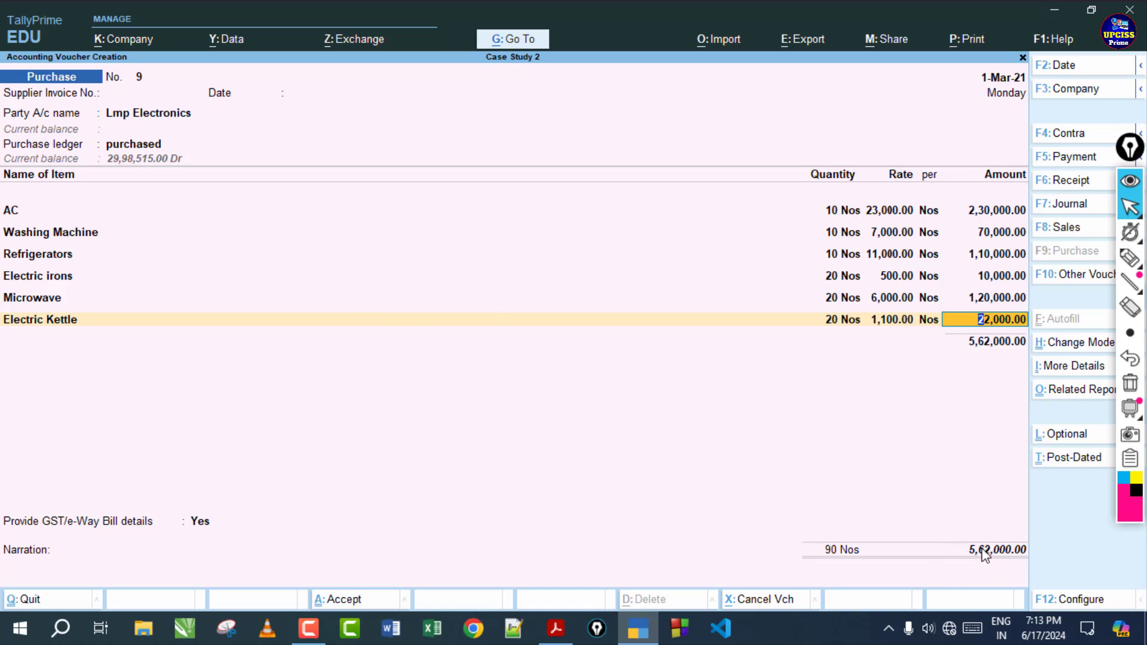
left_click(557, 630)
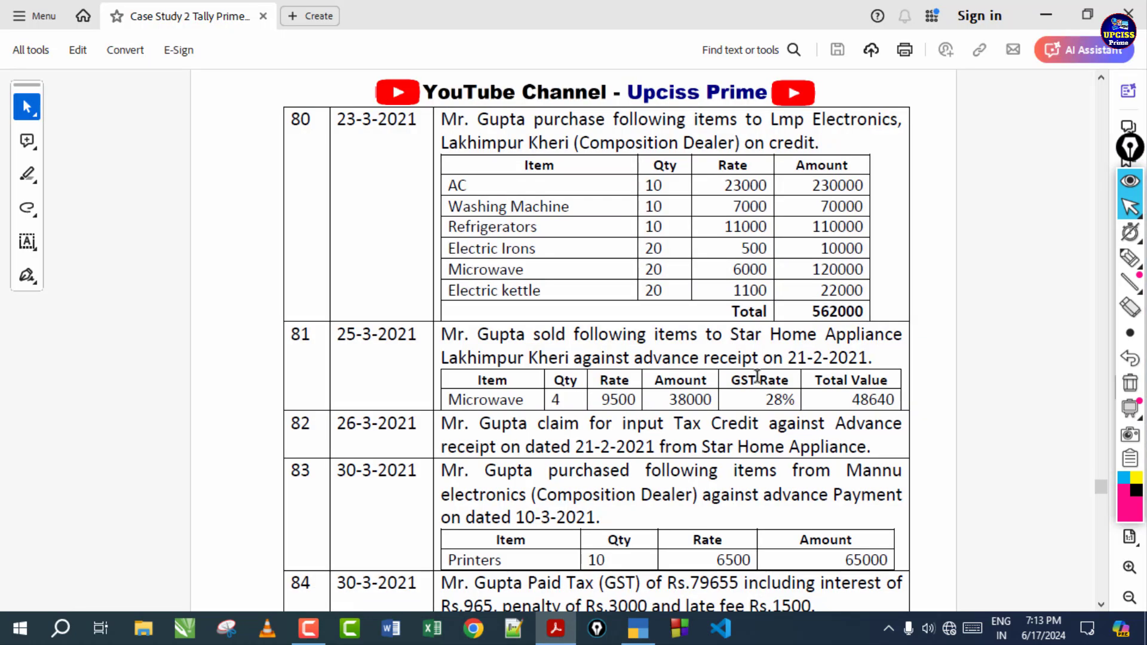
left_click_drag(812, 315, 866, 314)
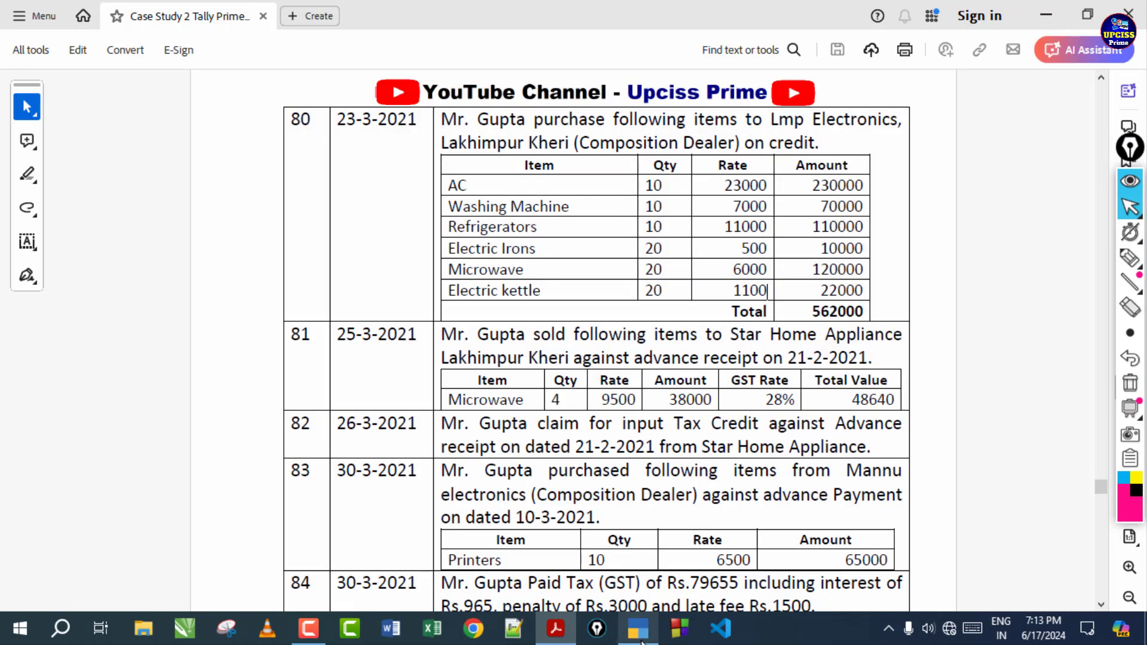
left_click(638, 629)
key("ctrl")
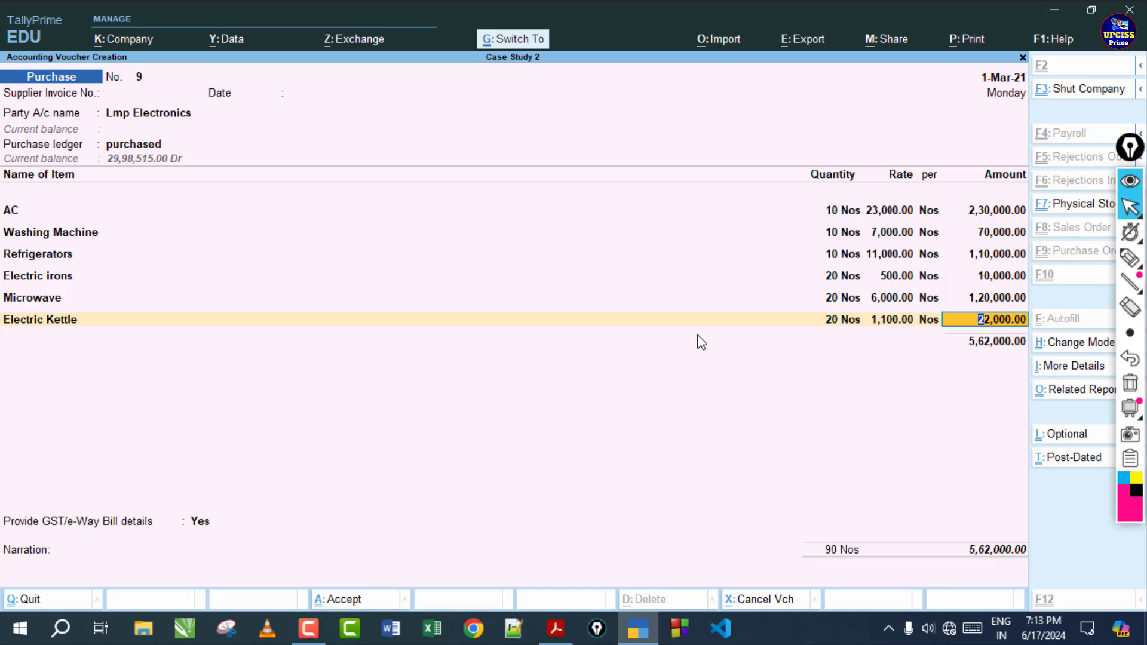
key("ctrl+a")
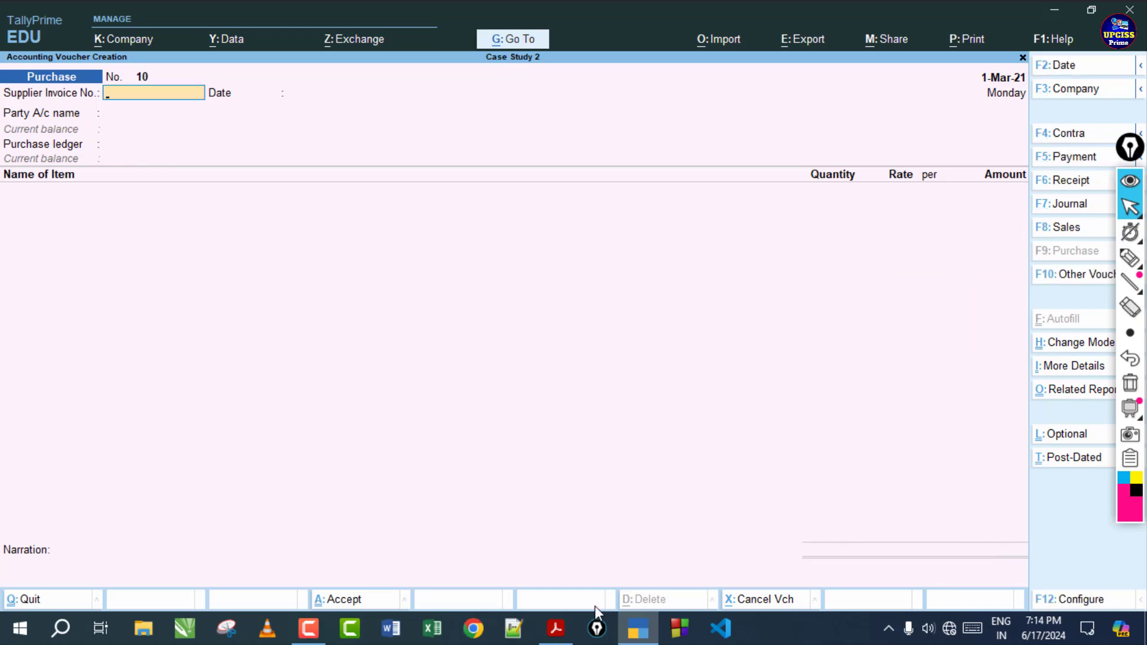
Examine transactions 81 and 82 in the case study PDF, temporarily marking the sale to Star Home Appliance and the related tax credit claim
left_click(556, 629)
left_click_drag(902, 146, 923, 194)
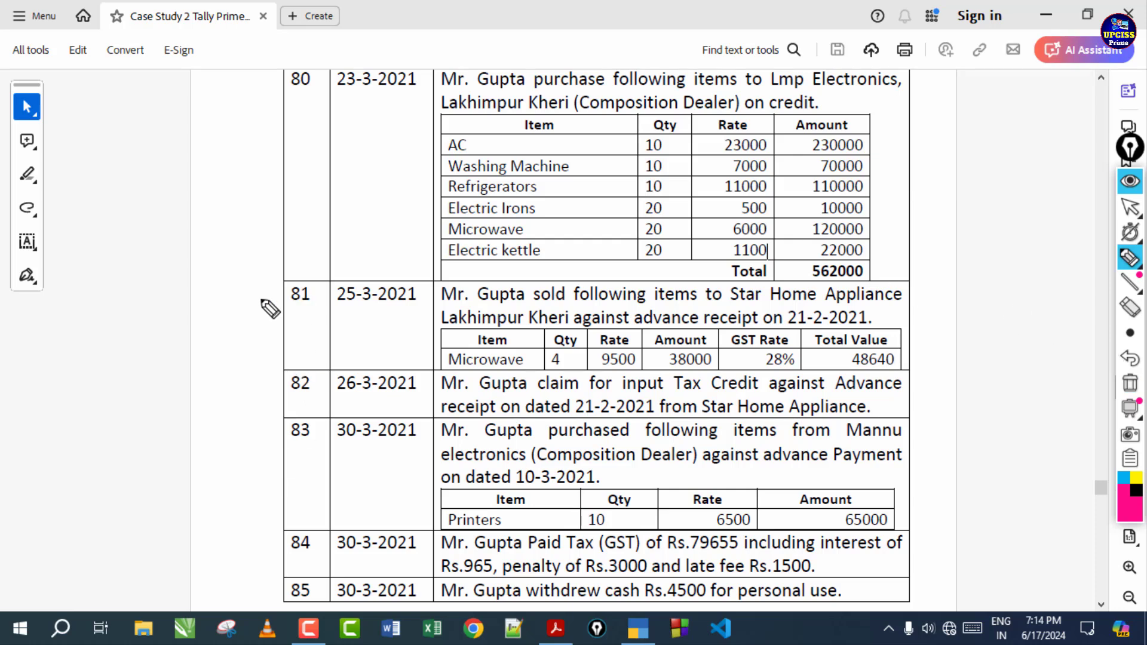
mouse_move(253, 301)
left_mouse_down()
mouse_move(293, 318)
mouse_move(339, 292)
left_mouse_up()
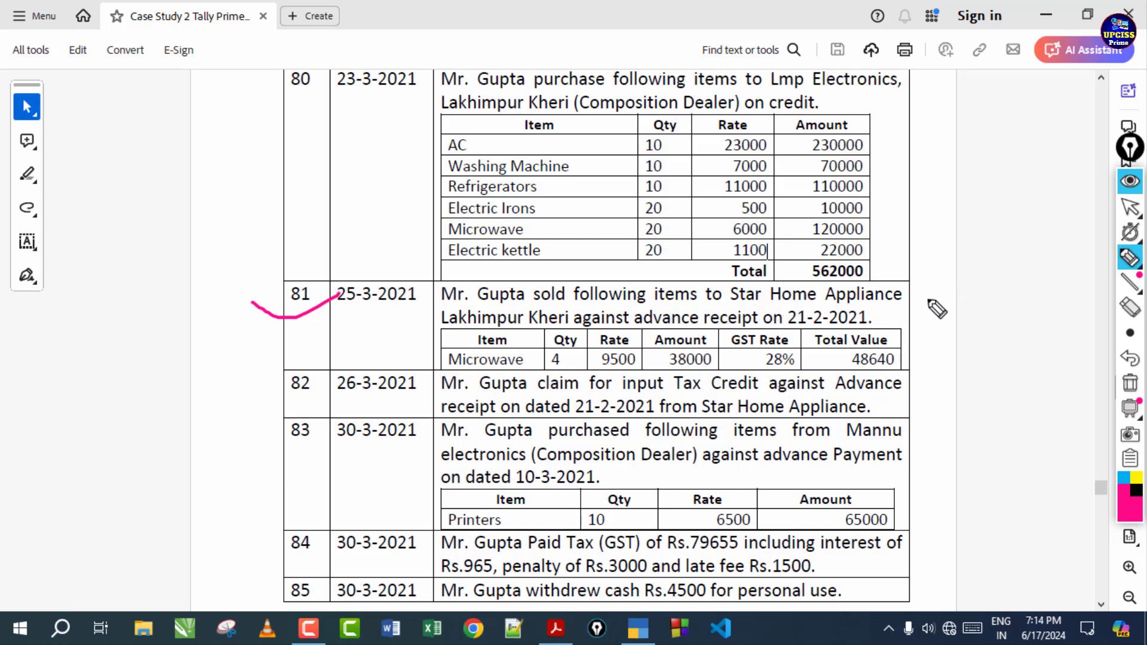
left_click_drag(402, 361, 491, 367)
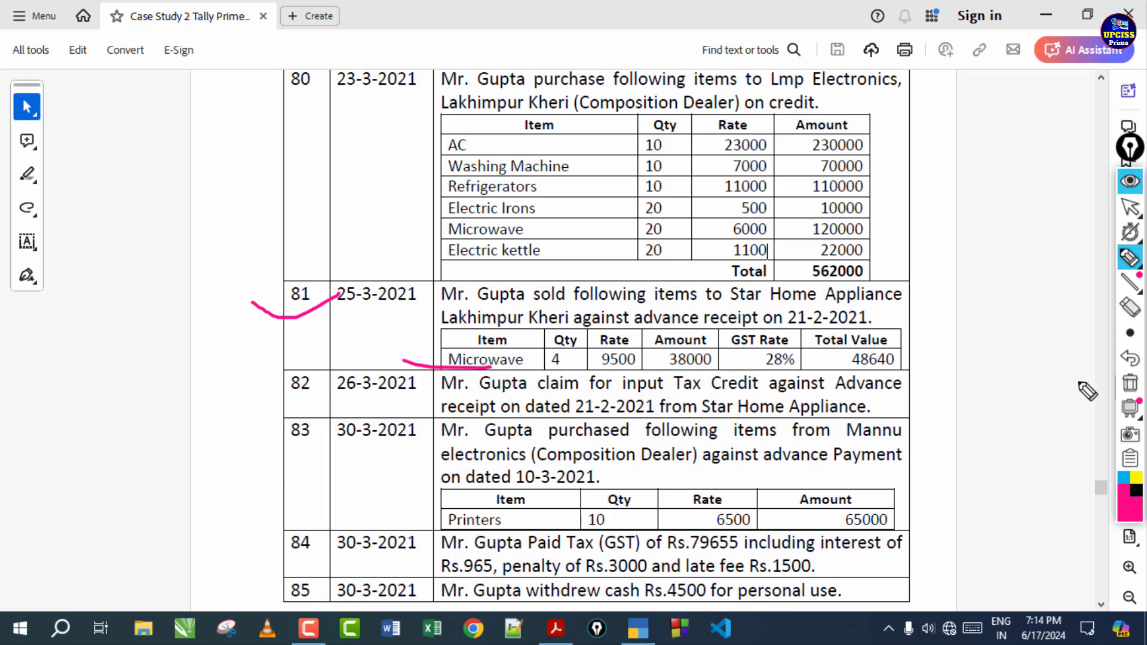
left_click(1129, 383)
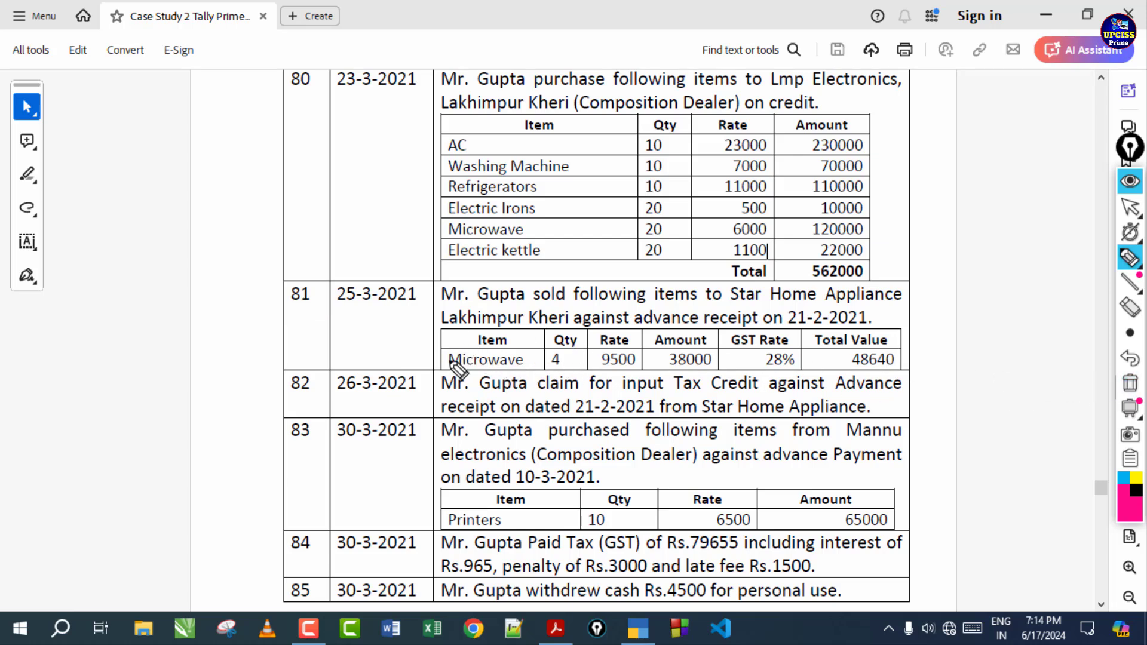
left_click_drag(901, 309, 970, 286)
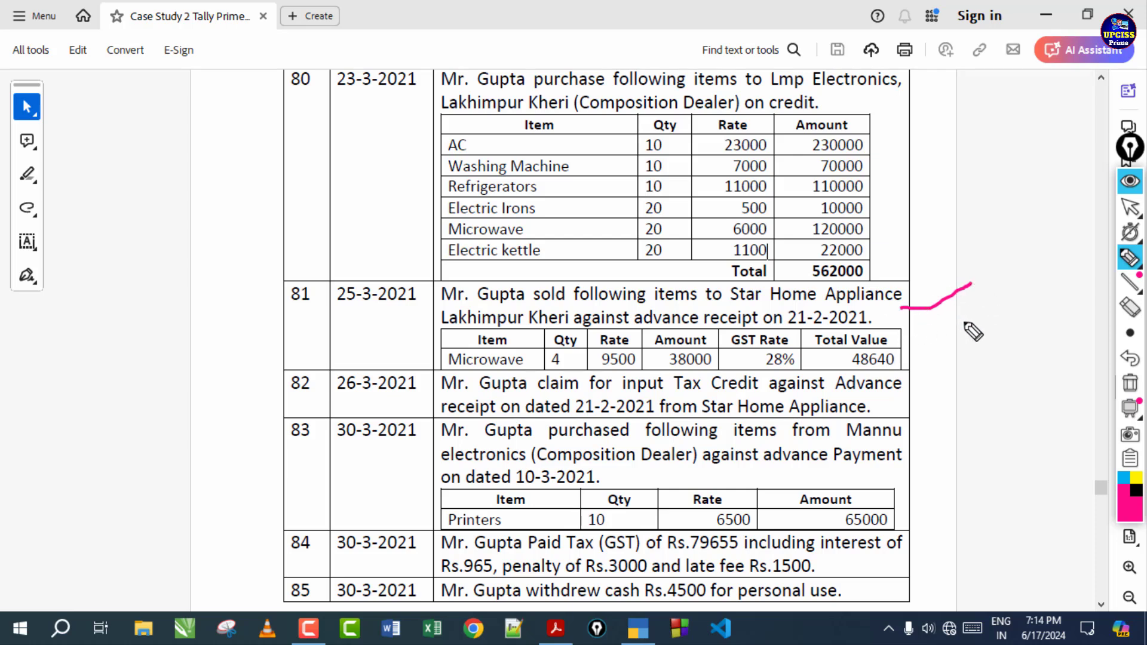
left_click_drag(913, 339, 955, 361)
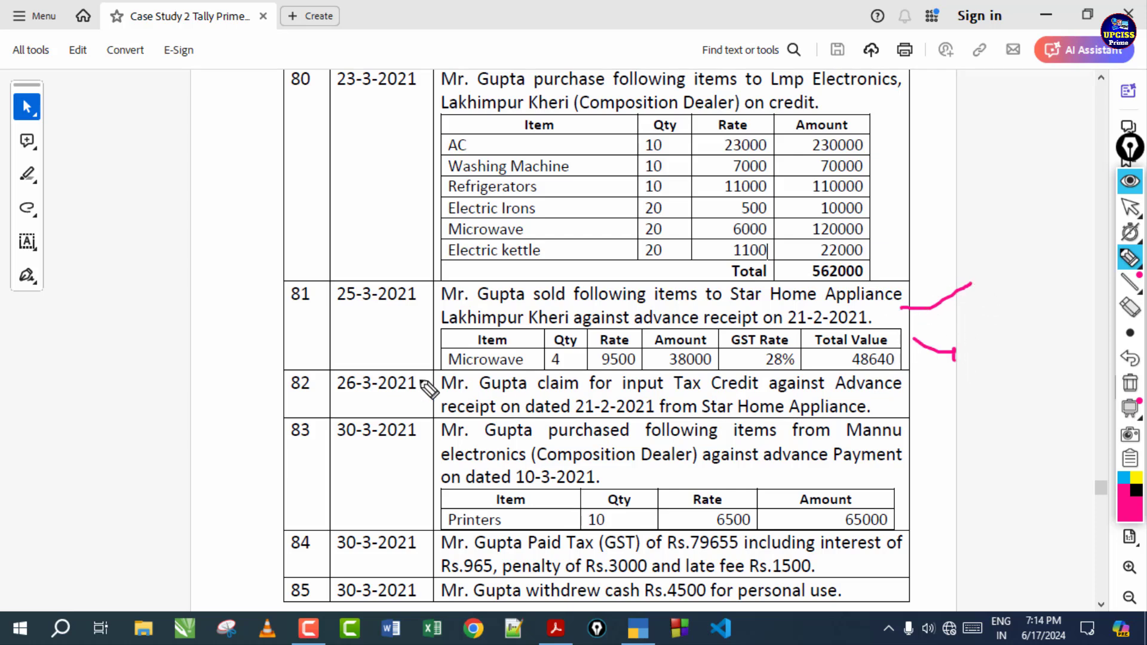
left_click_drag(232, 376, 289, 391)
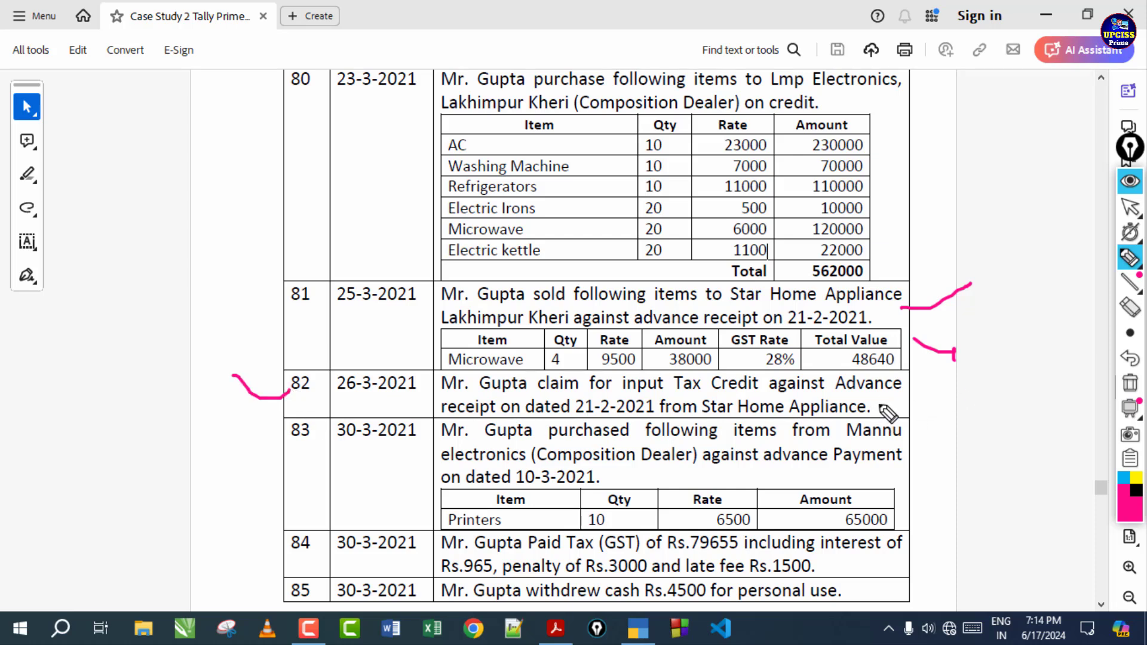
left_click(1128, 384)
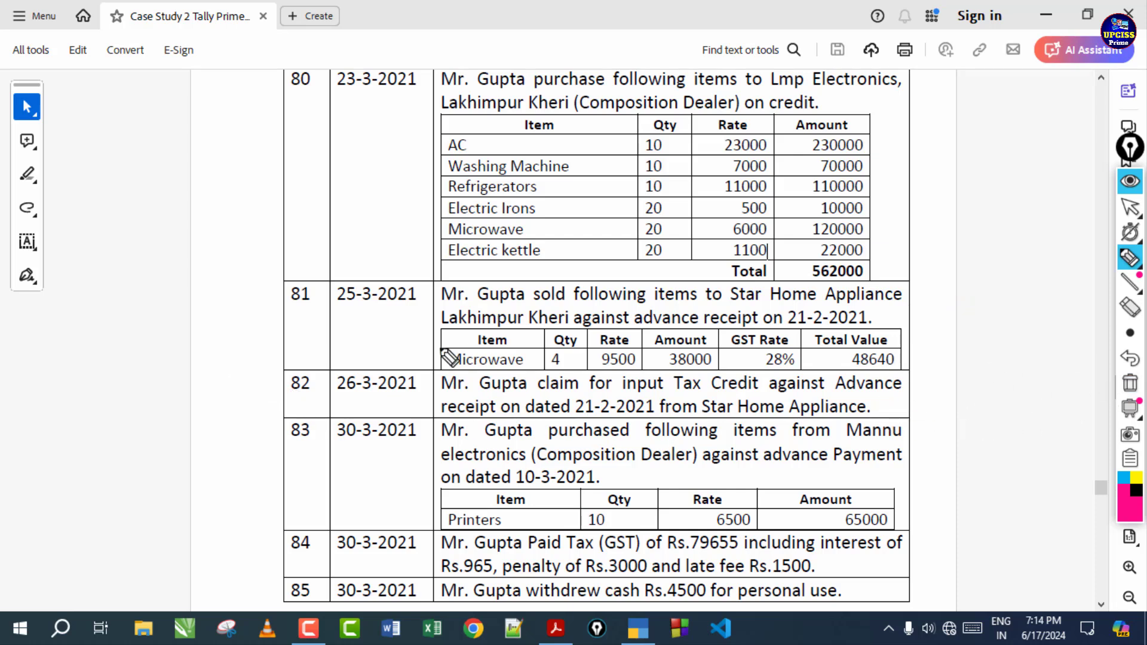
left_click_drag(360, 310, 439, 314)
left_click(1128, 384)
left_click_drag(369, 345, 429, 341)
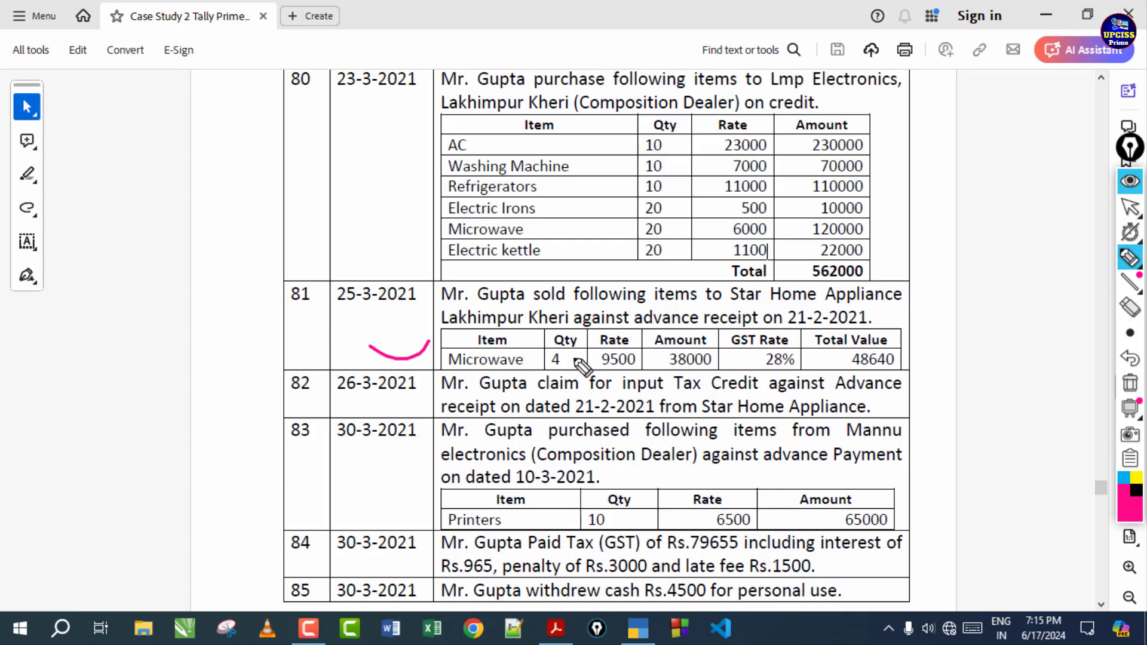
left_click_drag(366, 355, 449, 352)
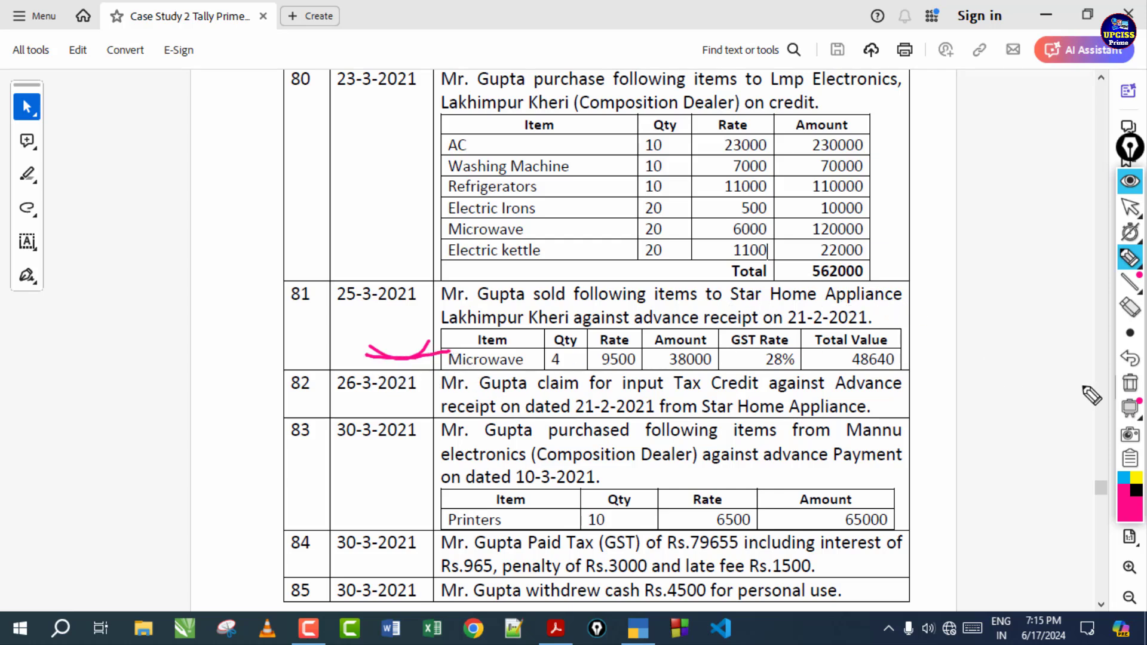
left_click(1129, 383)
left_click(1129, 207)
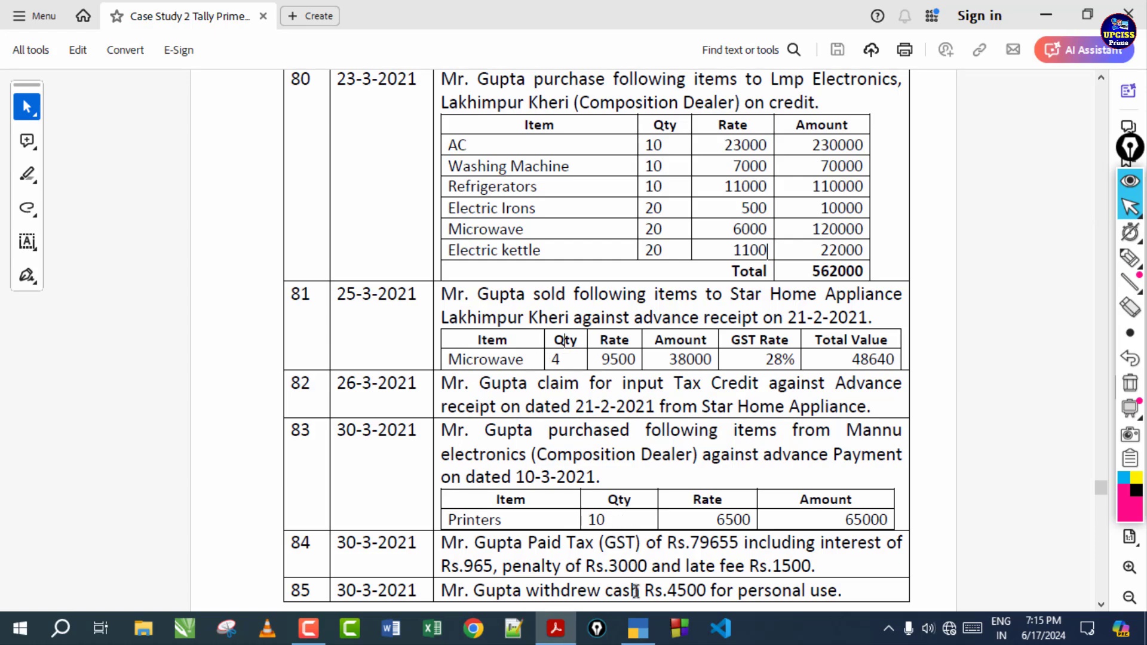
Back in TallyPrime, start a sales voucher with Star Home Appliance as the party account
left_click(639, 628)
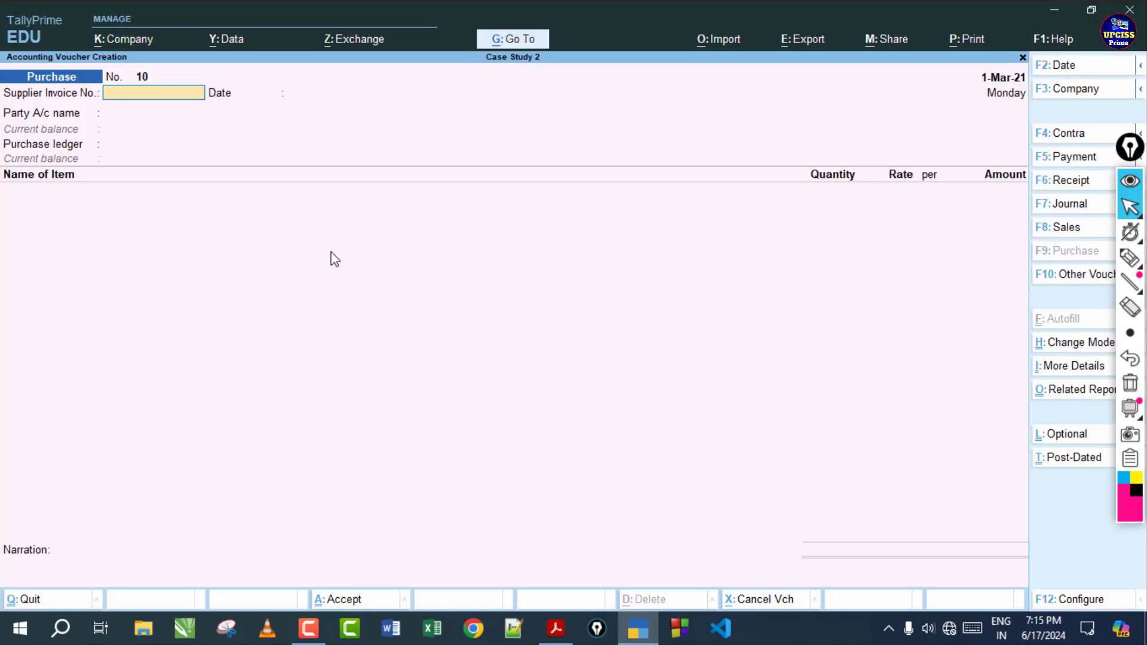
left_click(1069, 236)
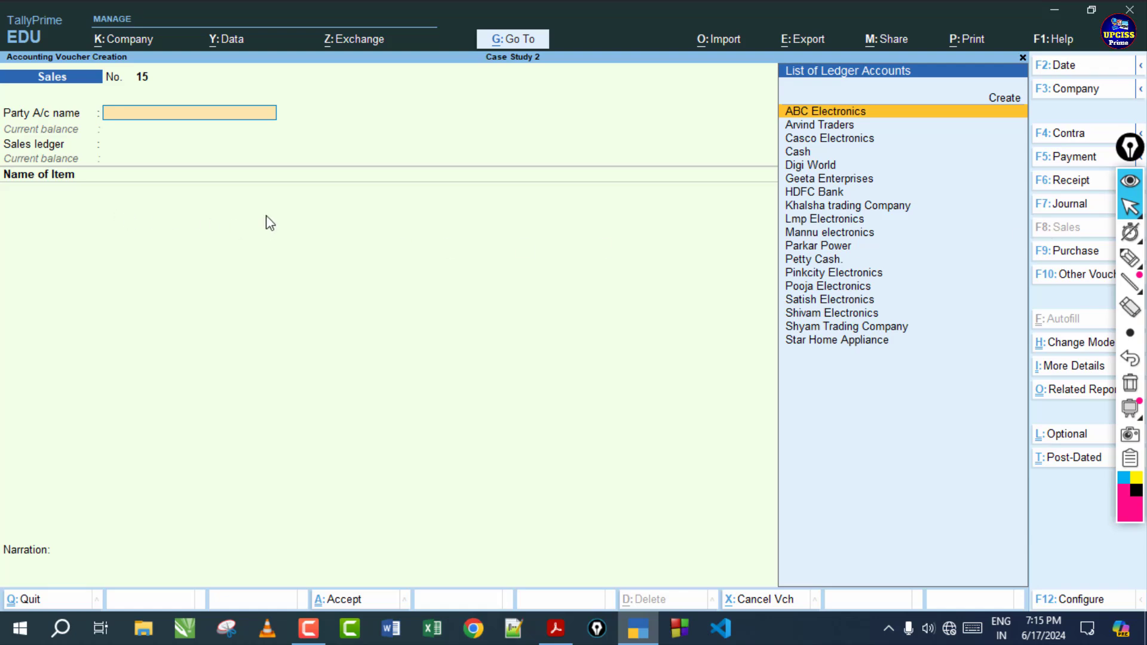
key("Down")
key("Down")
key("Down")
key("Down")
key("Down")
key("Down")
key("Down")
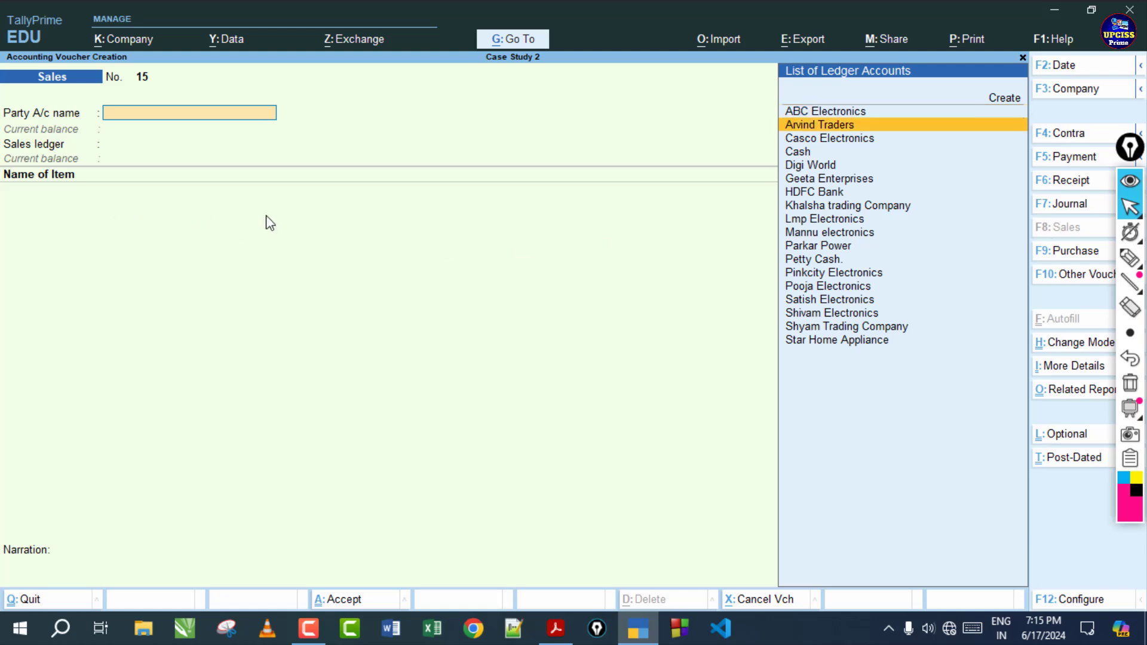
key("Down")
key("Down")
key("Down")
key("Down")
key("Down")
key("Down")
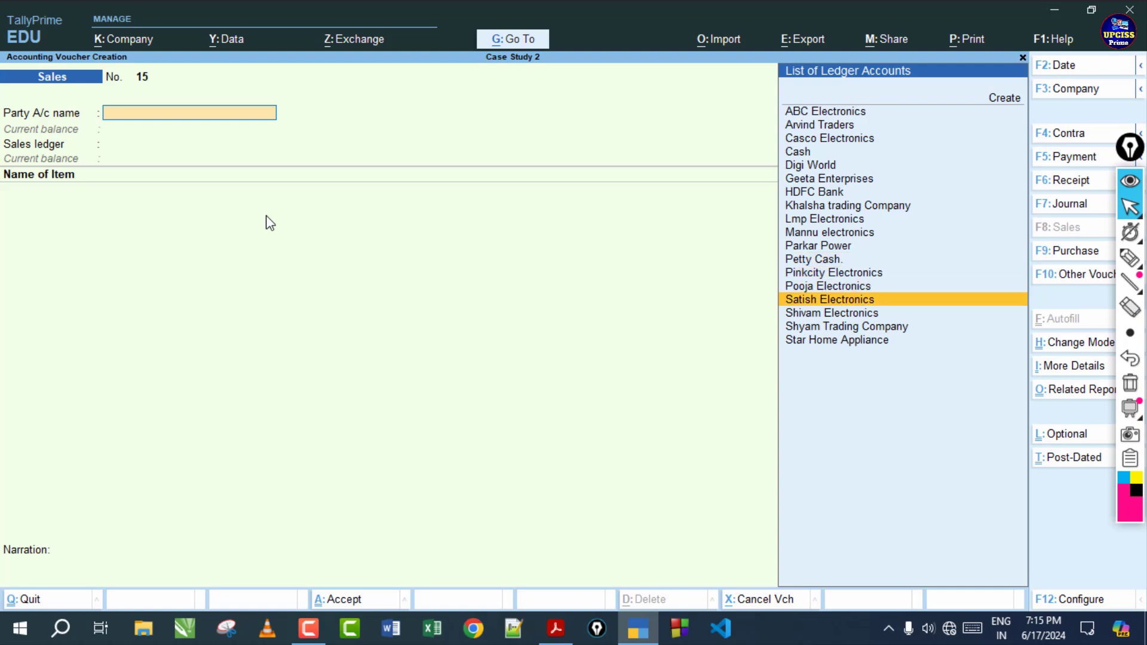
key("Return")
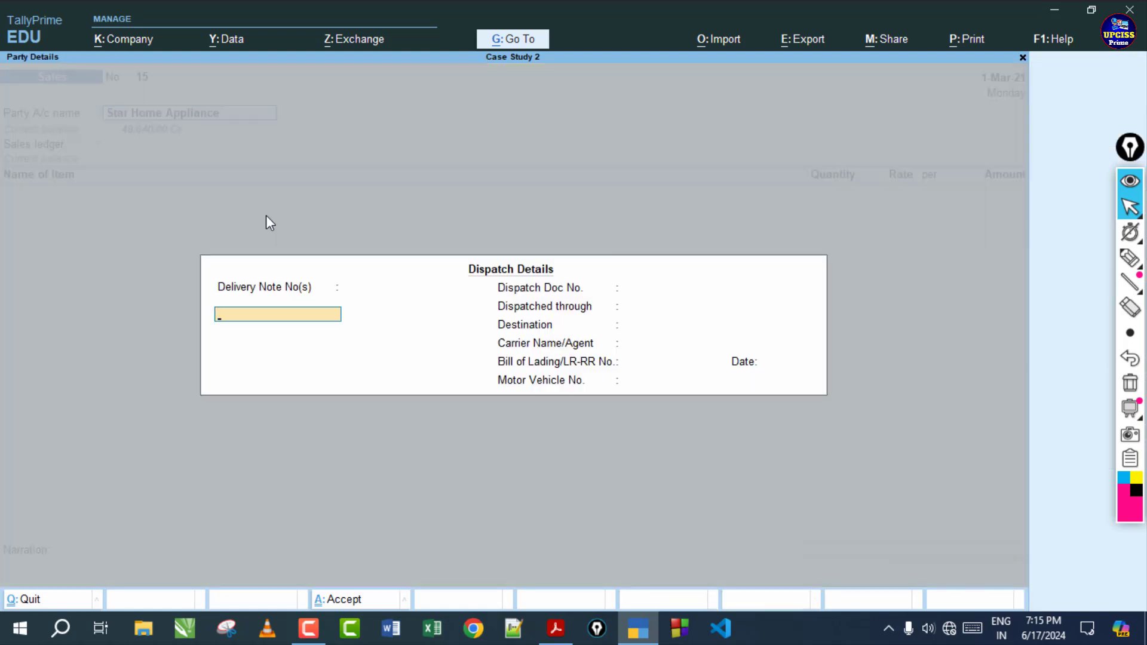
Accept the dispatch and party details unchanged, and choose Sales Ac/ as the sales ledger
key("ctrl+a")
key("ctrl+a")
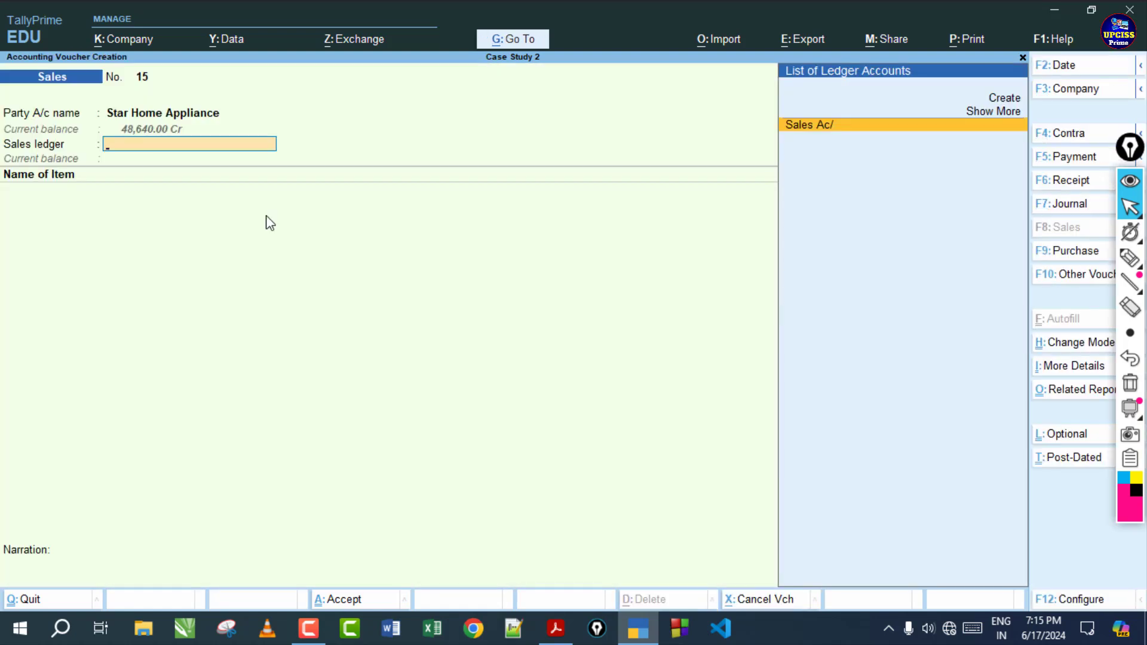
key("Return")
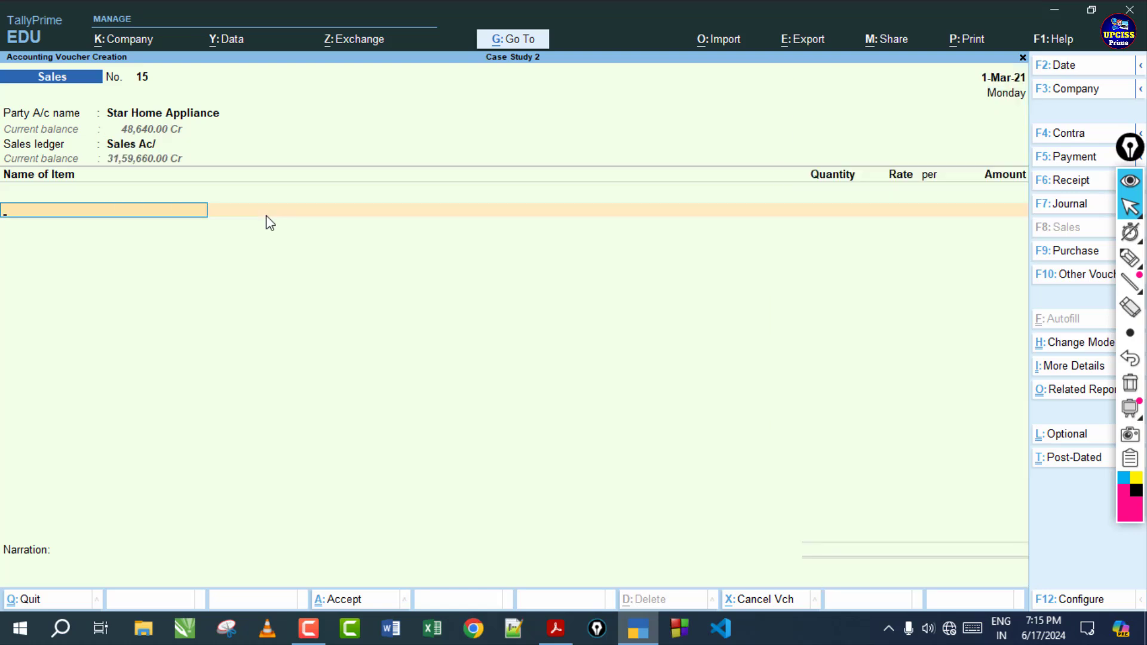
Check transaction 81 in the case study PDF, and add Microwave as the item in the TallyPrime sales voucher
left_click(556, 628)
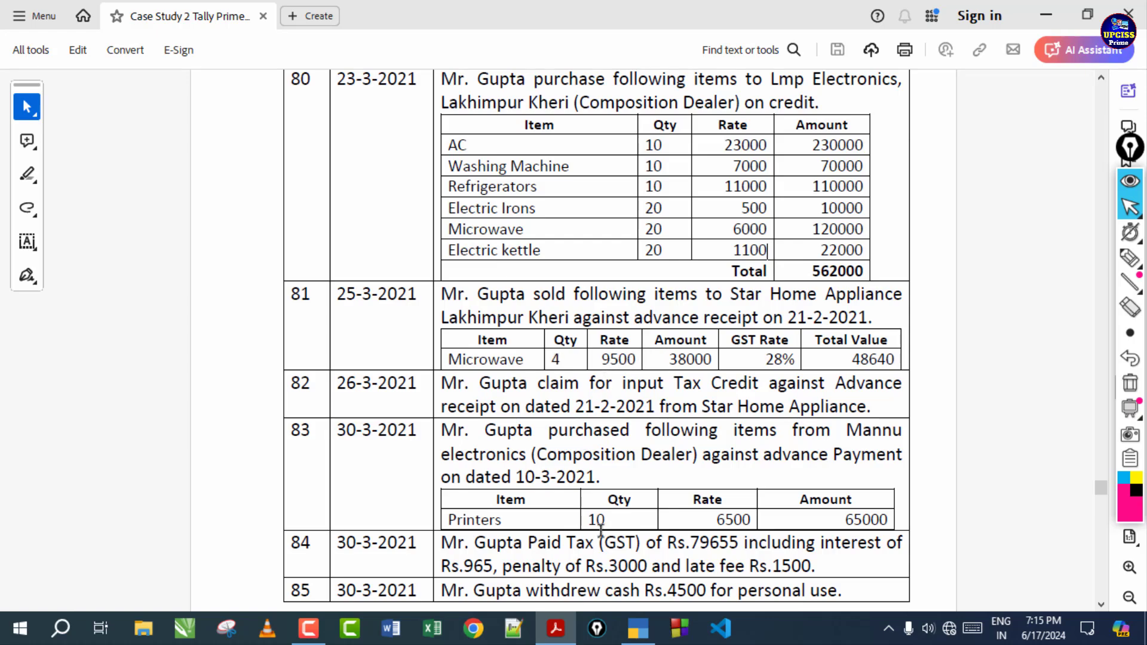
left_click(638, 628)
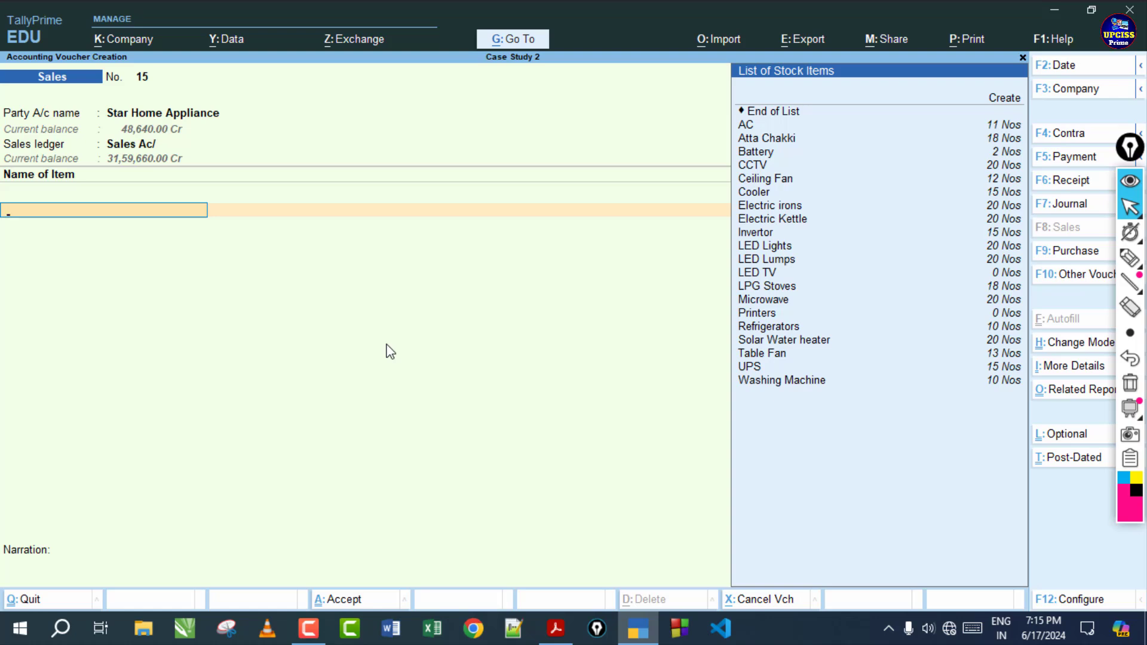
type("m")
key("Return")
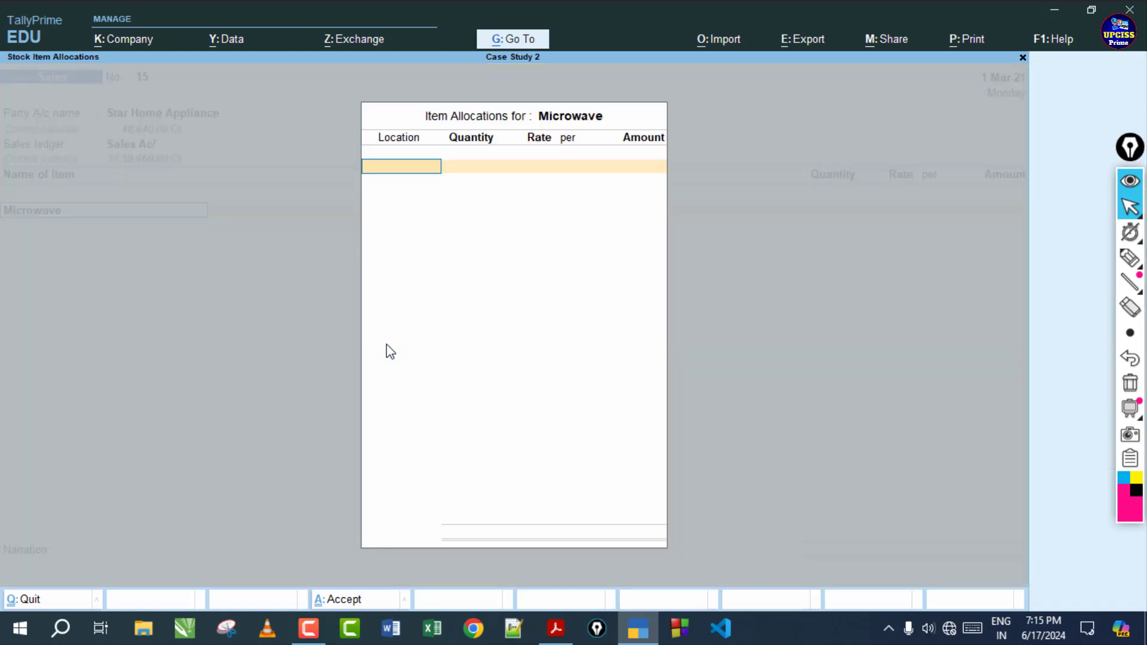
Allocate 4 Nos of Microwave from the Nirmal Nagar location at a rate of 9,500.00
key("Down")
key("Return")
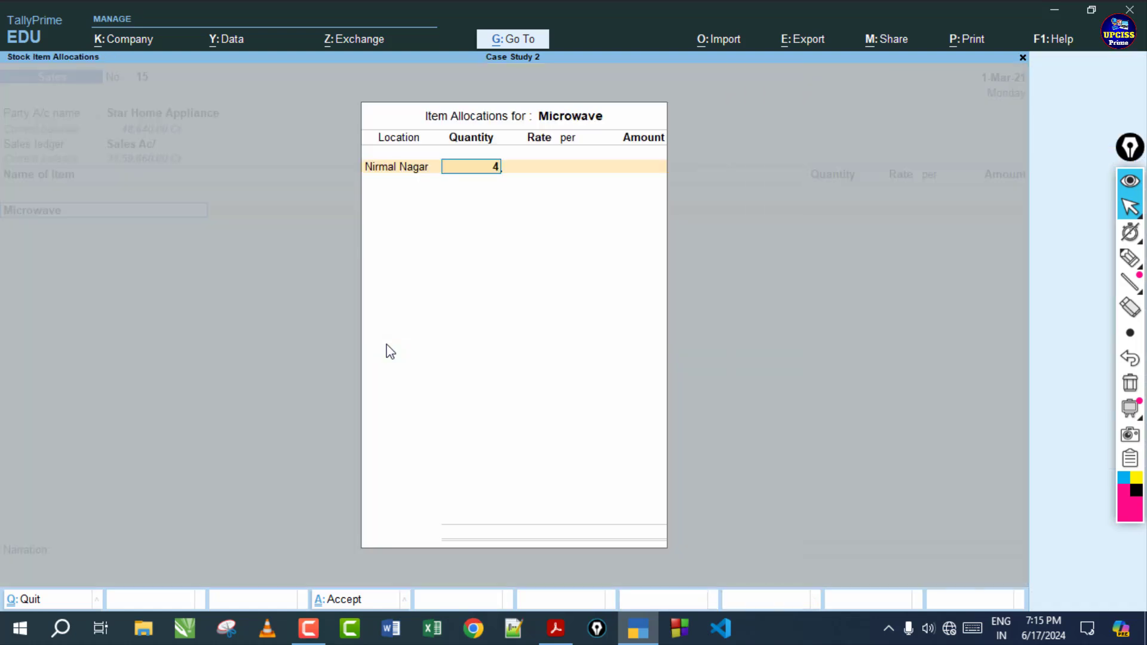
key("Return")
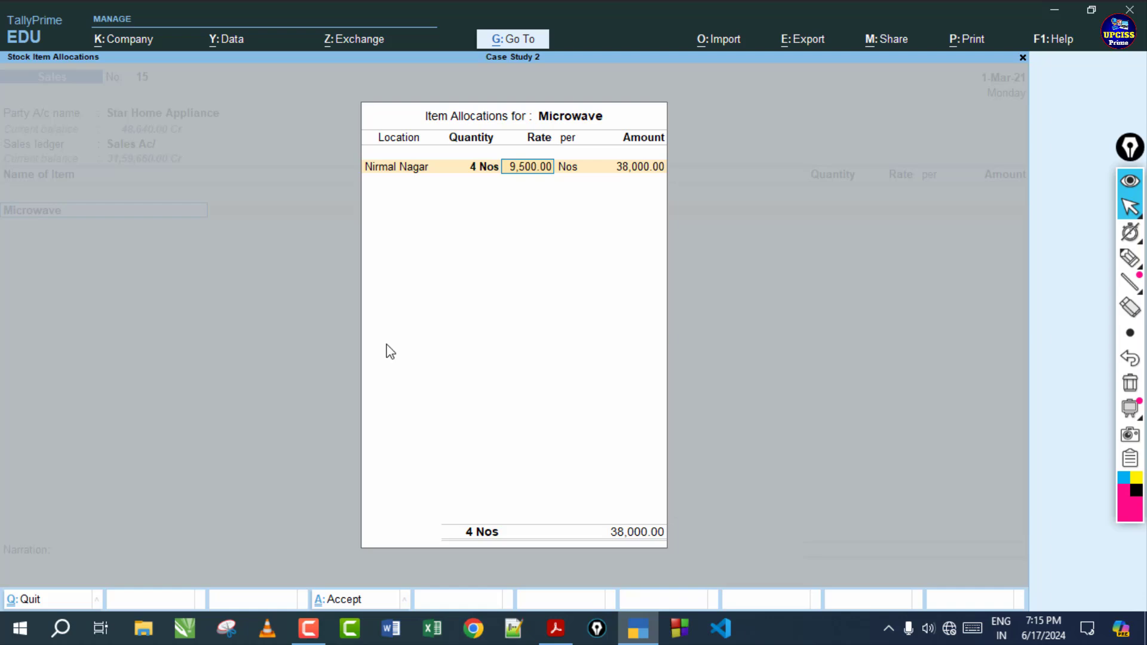
left_click(553, 632)
left_click(553, 634)
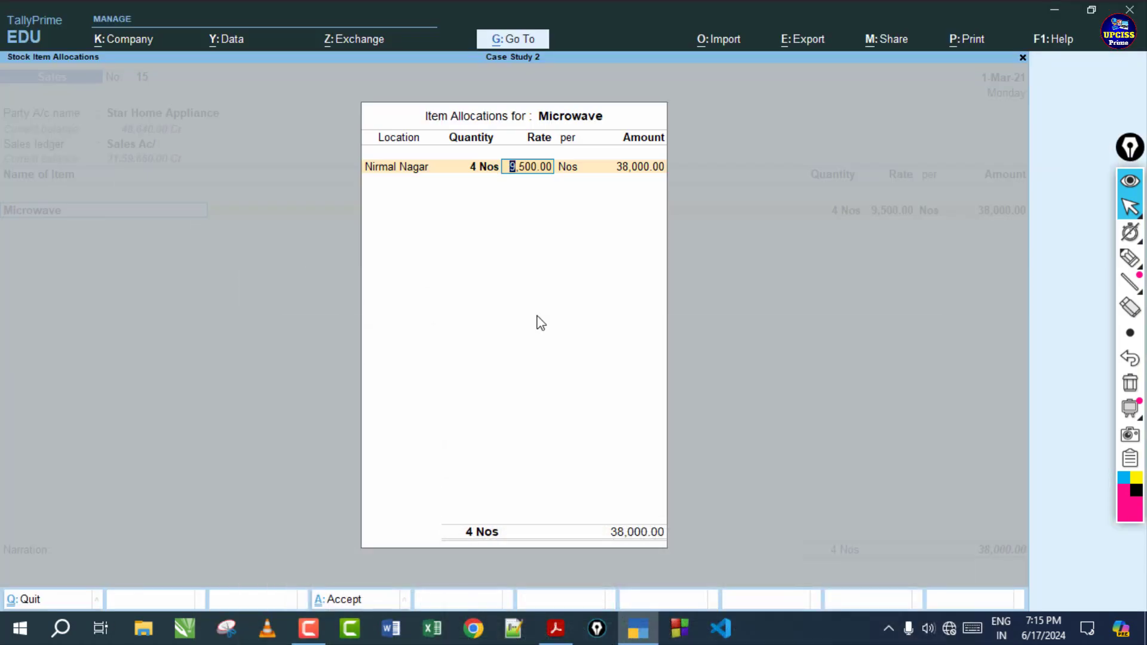
key("Return")
key("Return")
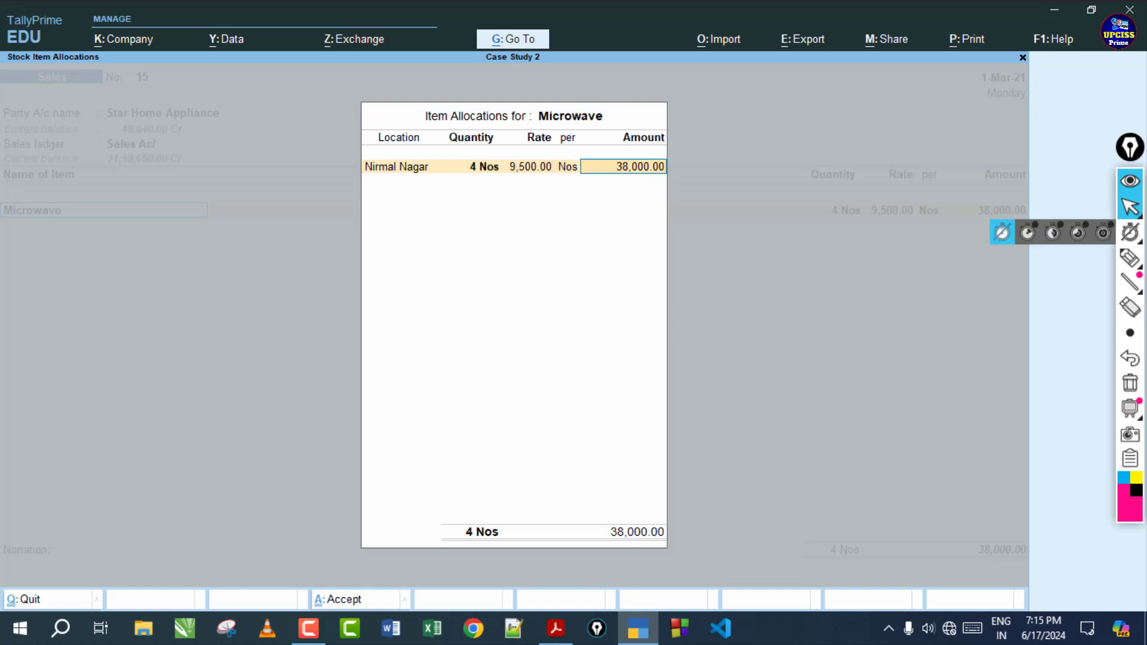
Handwrite 38000 beside the item allocation with the annotation pen, underline the allocation's amount, and erase that underline
left_click(1129, 257)
left_click_drag(863, 110, 894, 157)
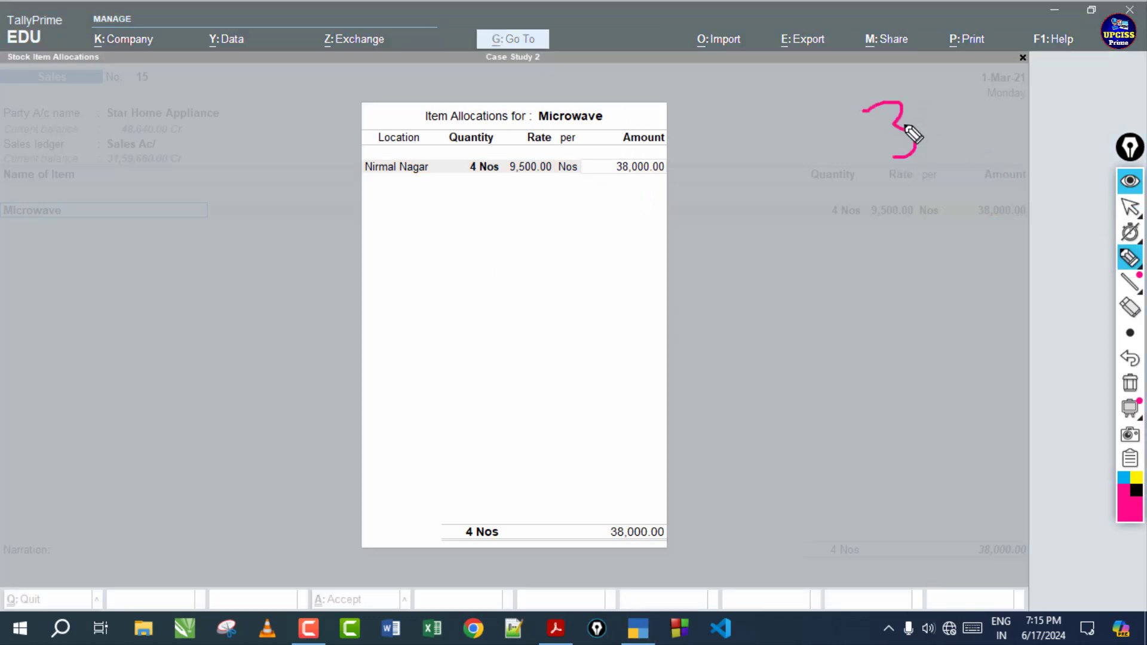
mouse_move(980, 81)
left_mouse_down()
mouse_move(987, 124)
mouse_move(986, 83)
mouse_move(1019, 105)
mouse_move(1020, 95)
mouse_move(1040, 94)
left_mouse_up()
left_click_drag(1066, 70, 1068, 88)
left_click_drag(606, 187, 682, 179)
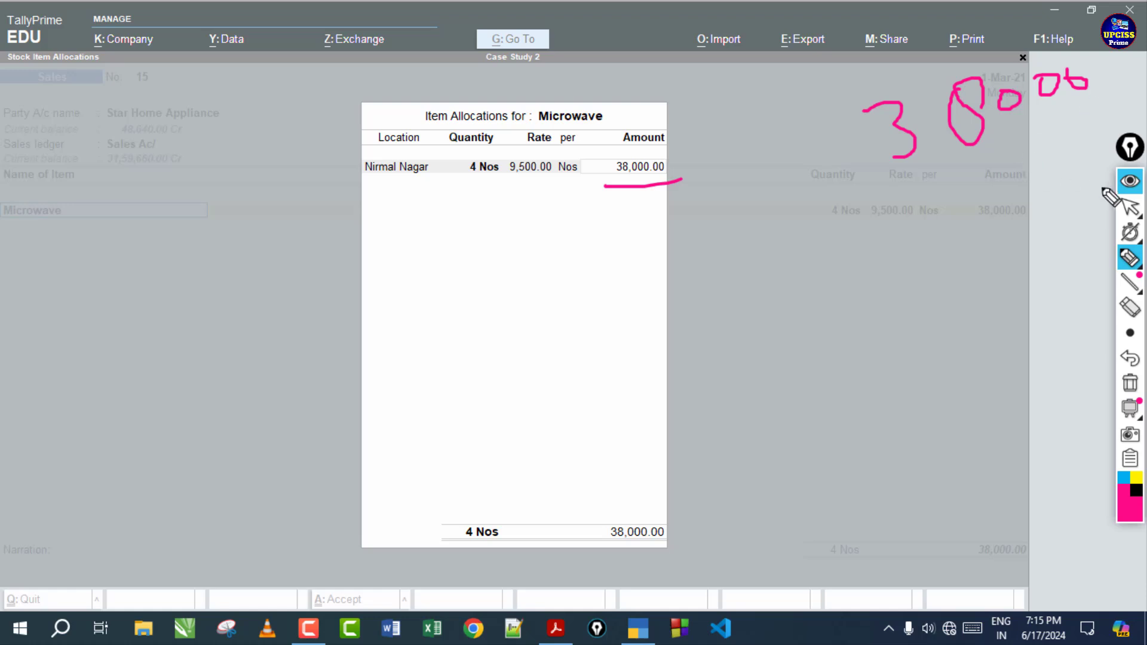
left_click(1130, 308)
left_click(685, 174)
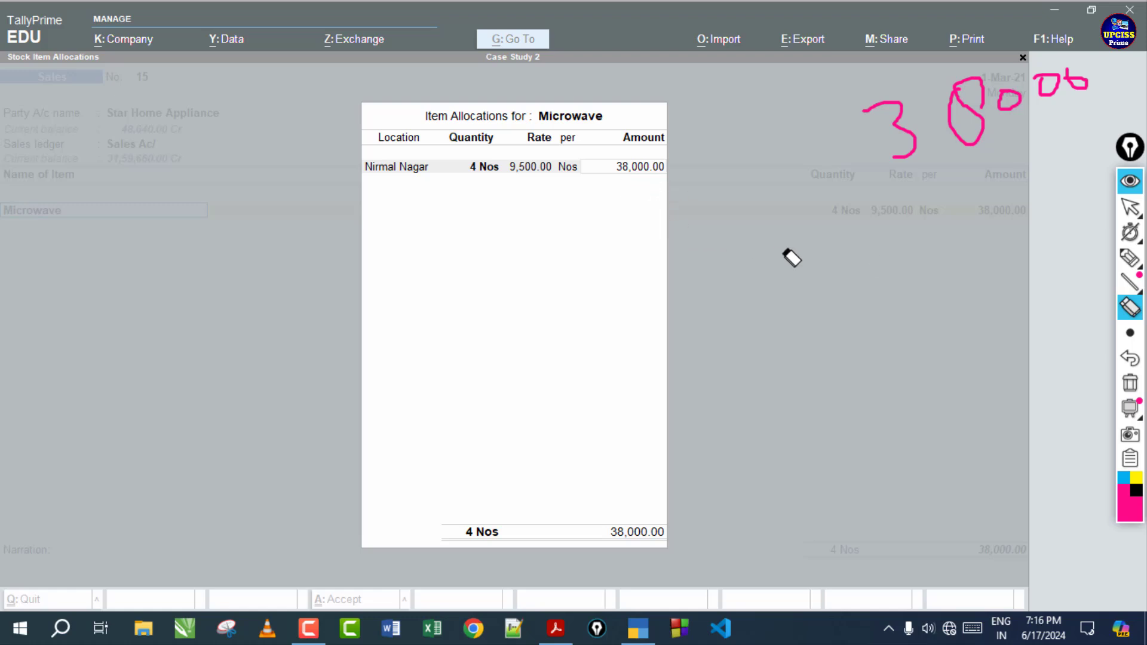
left_click(1130, 206)
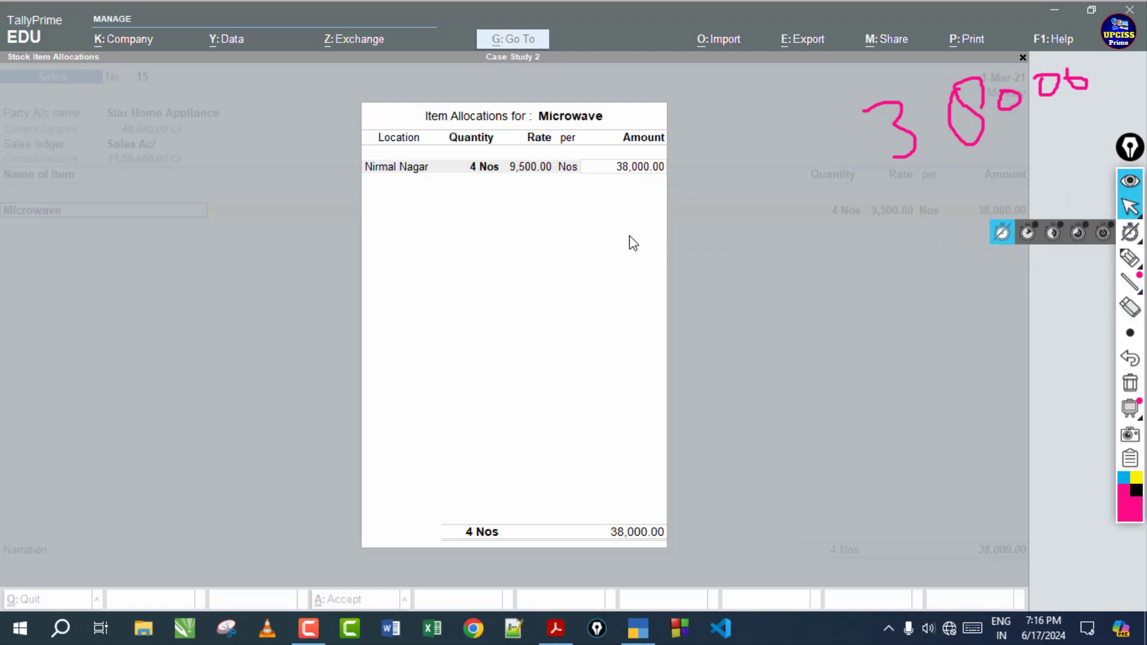
left_click(594, 223)
Accept the Microwave allocation and amount, and compare the item line with transaction 81 in the case study PDF
key("Return")
key("Return")
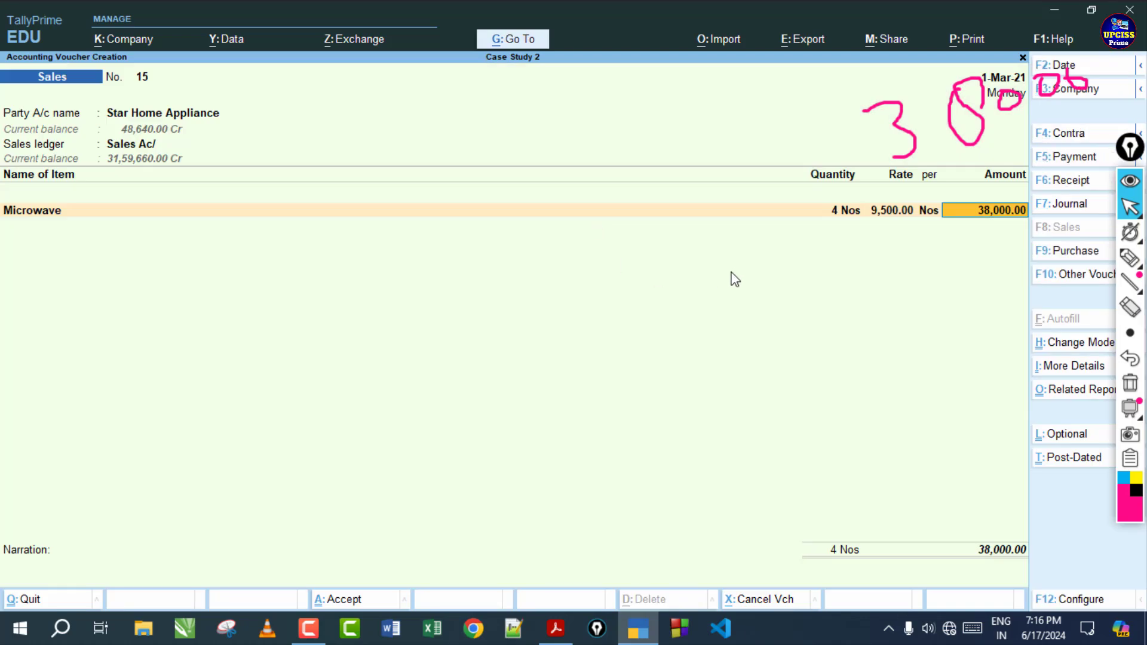
key("Return")
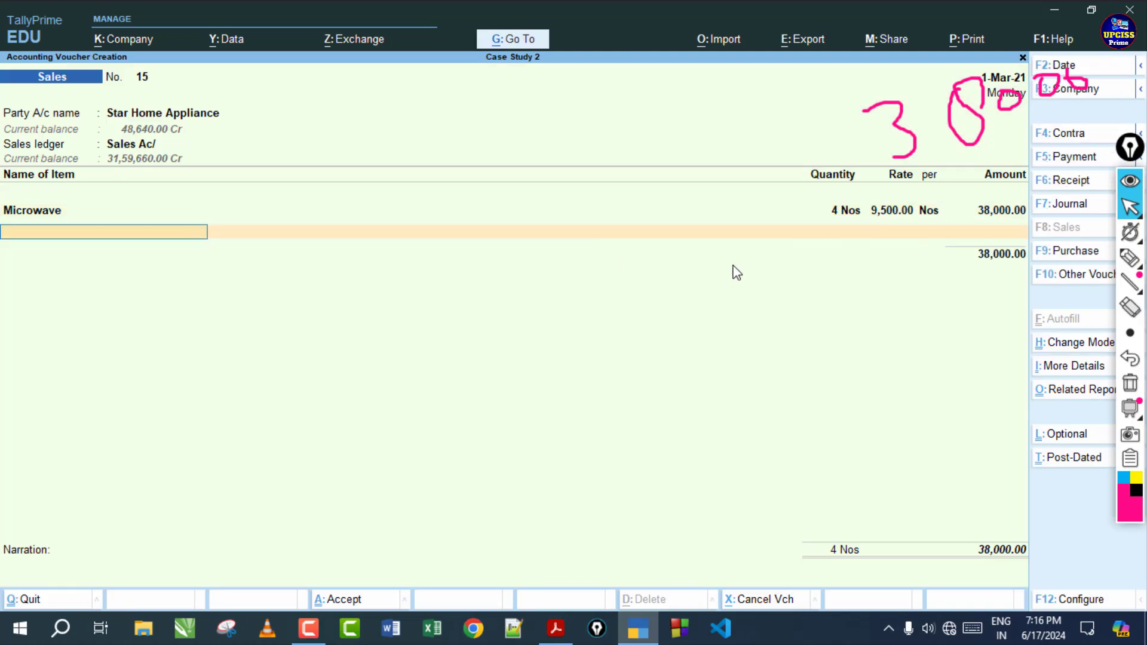
left_click(555, 628)
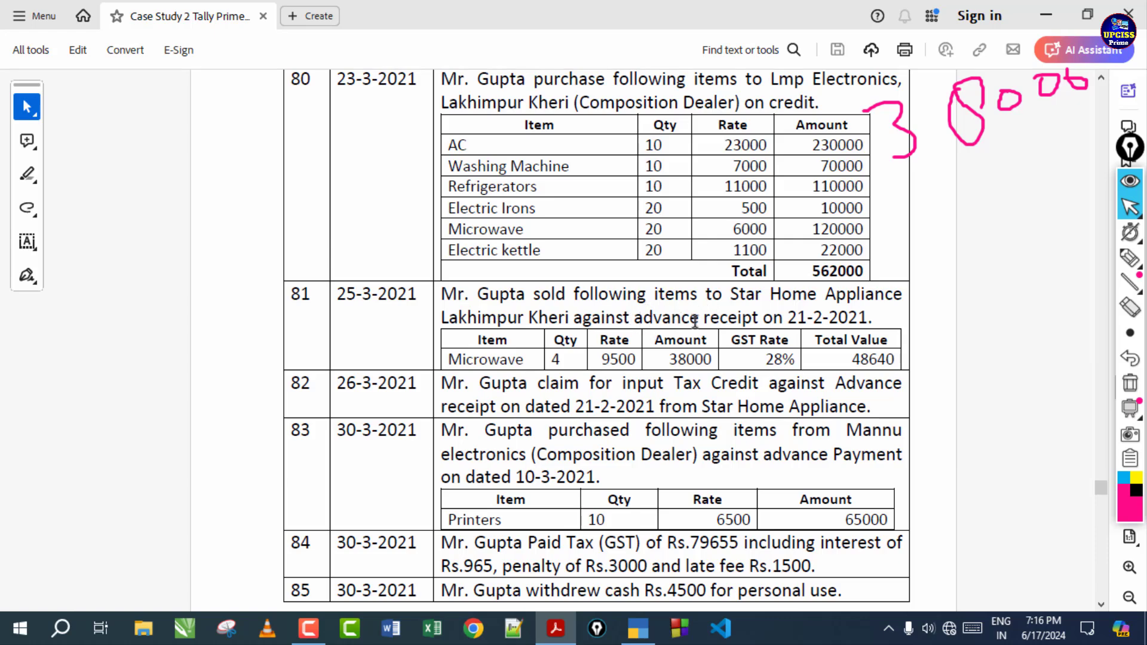
left_click(638, 628)
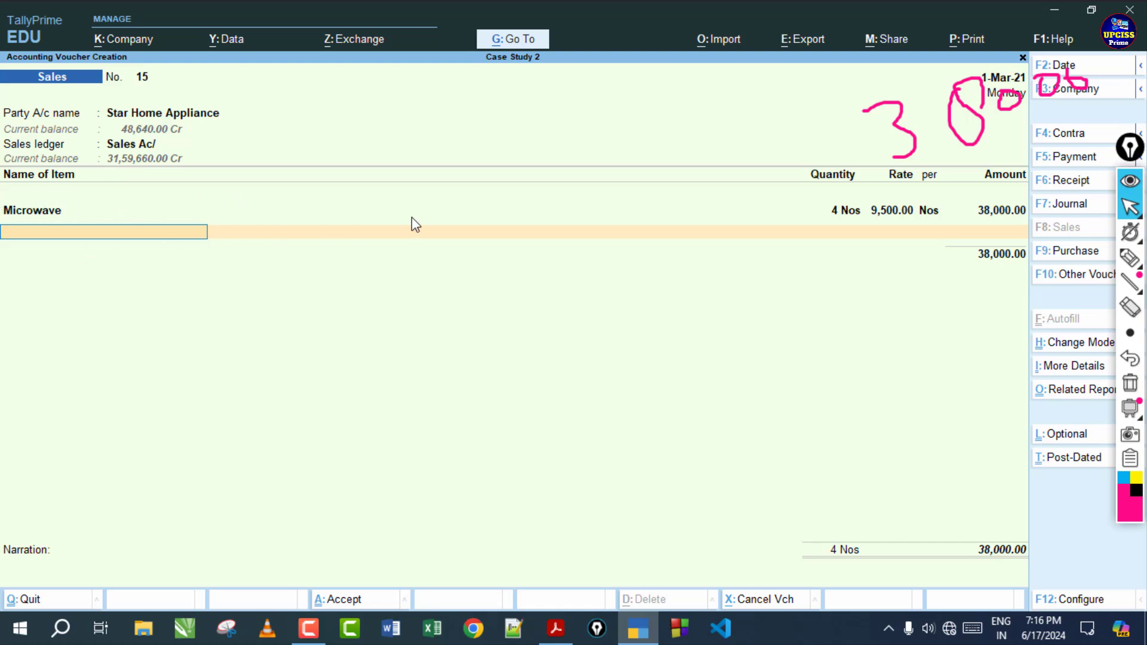
End the item list and add the CGST ledger to the sales voucher
key("Return")
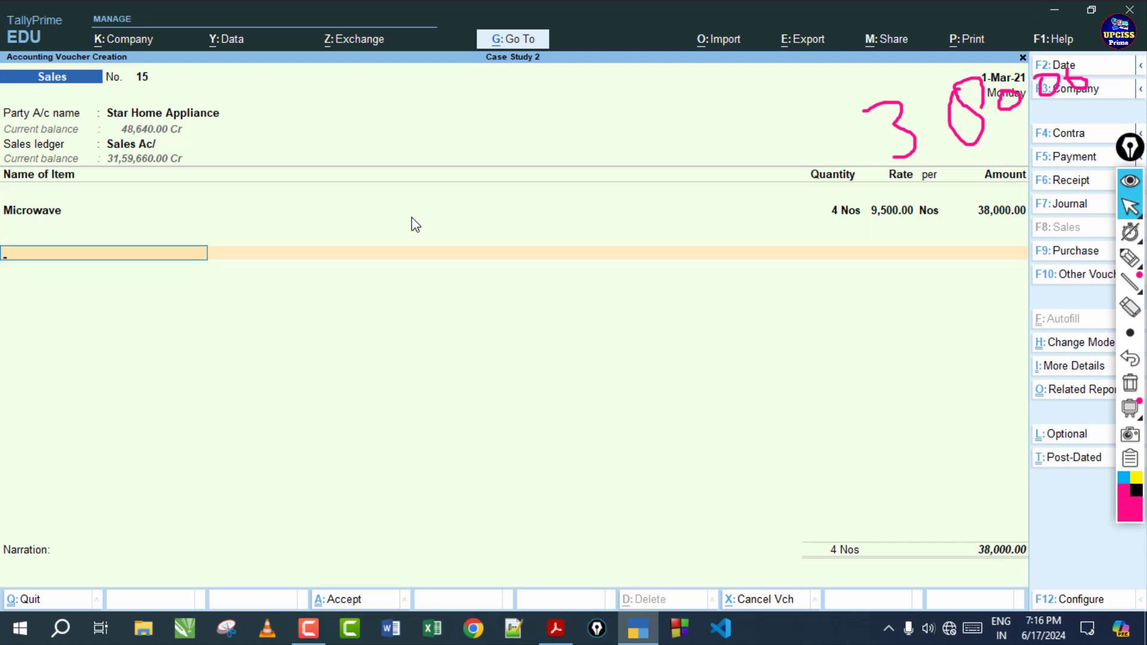
key("space")
key("Down")
key("Down")
key("Down")
key("Down")
key("Down")
key("Up")
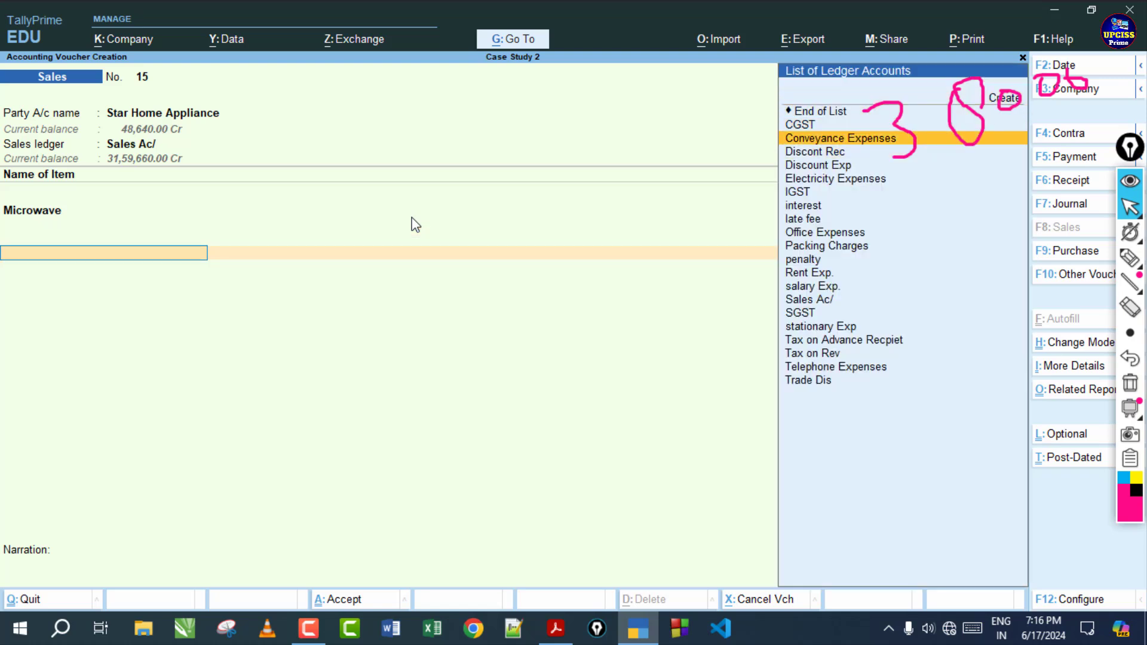
key("Up")
key("Return")
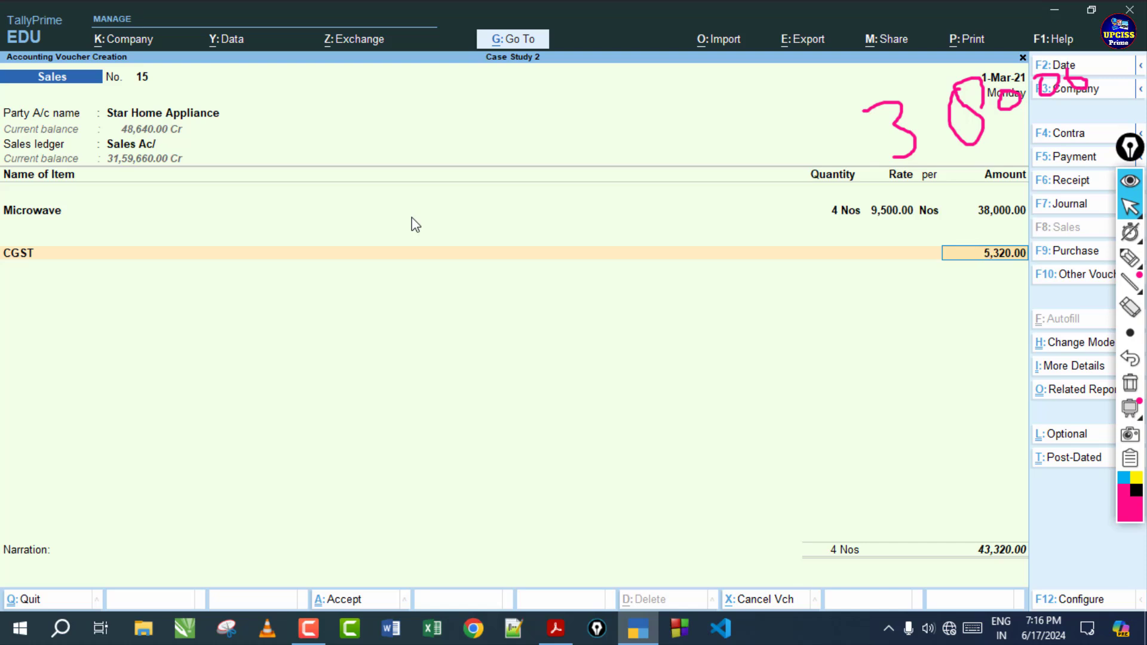
Handwrite the CGST amount 5320 beneath the earlier 38000 note with the annotation pen
left_click(1129, 257)
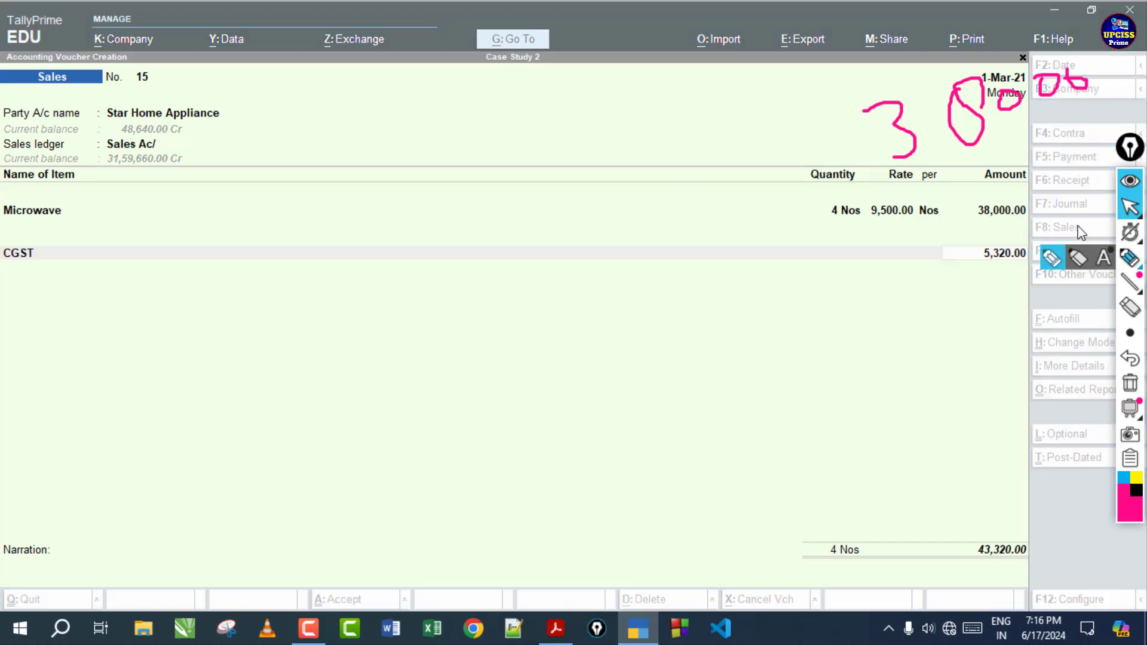
mouse_move(1020, 145)
left_mouse_down()
mouse_move(1024, 186)
mouse_move(1076, 146)
mouse_move(1106, 147)
mouse_move(1114, 127)
left_mouse_up()
left_click(1129, 206)
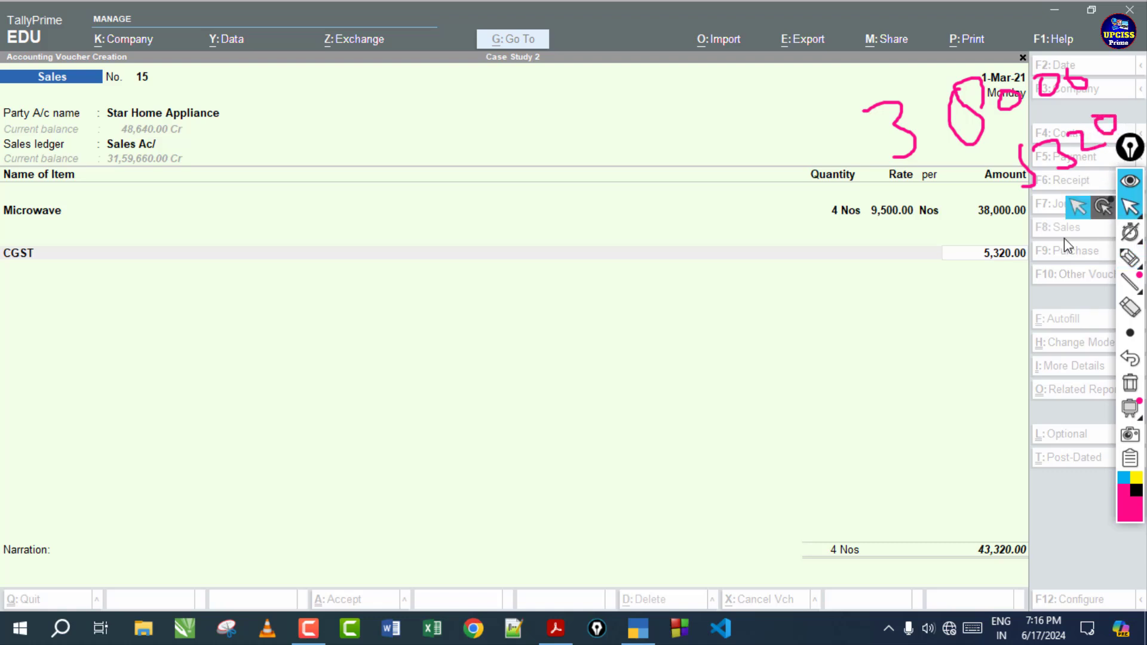
Accept the CGST amount, add the SGST ledger below it, and save the sales voucher
key("Return")
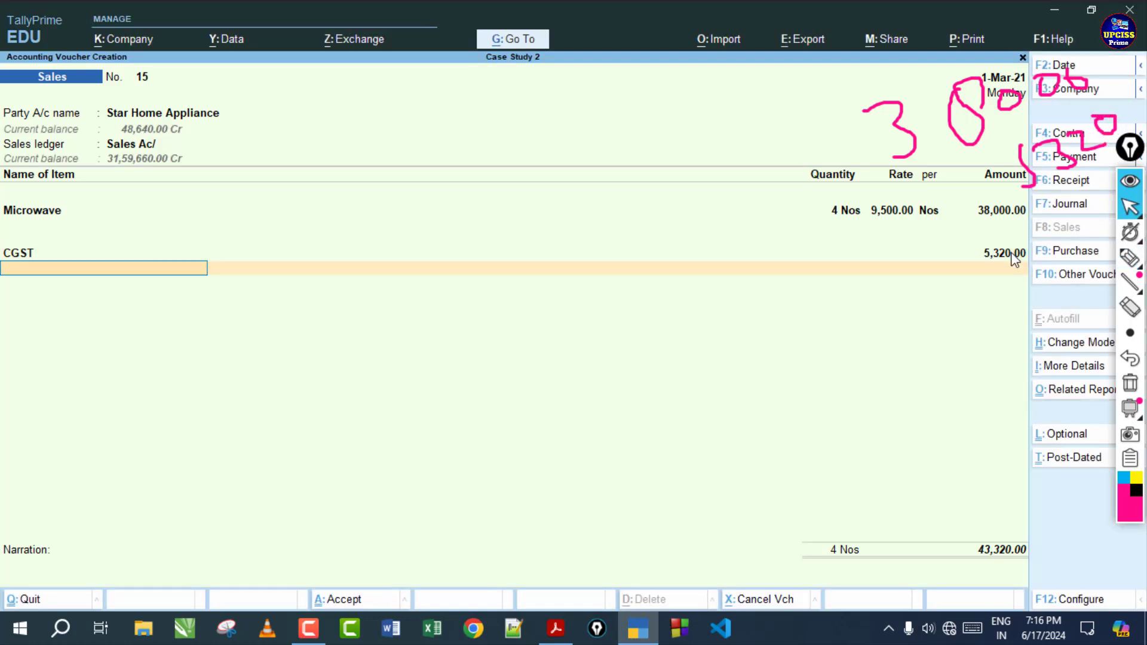
type("S")
key("Down")
key("Down")
key("Down")
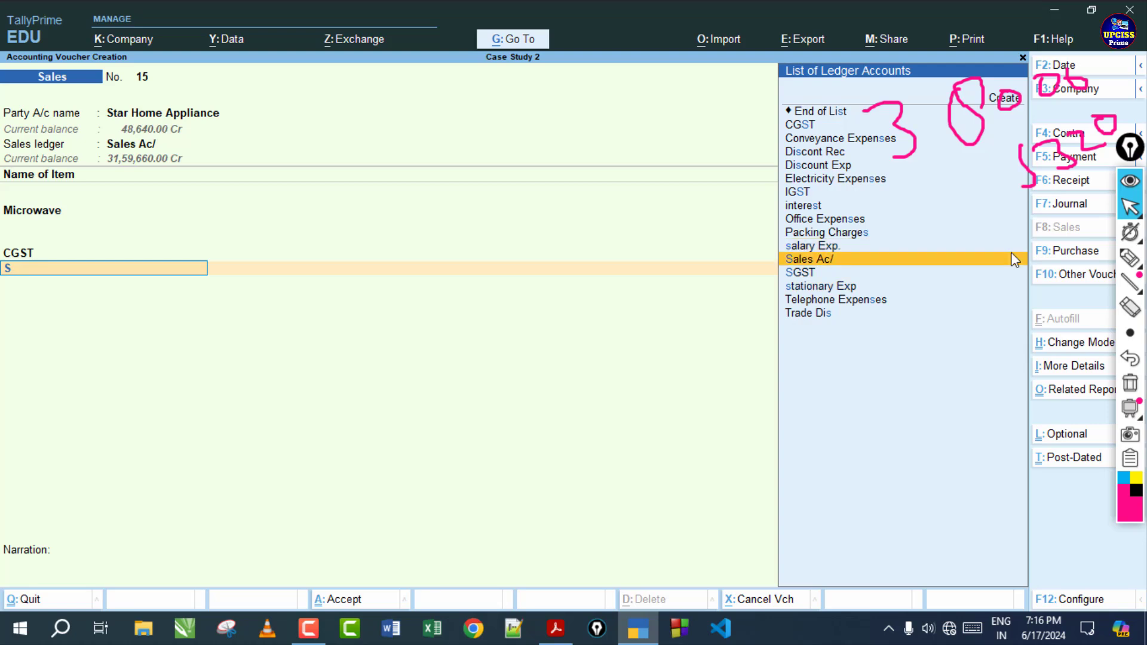
key("Return")
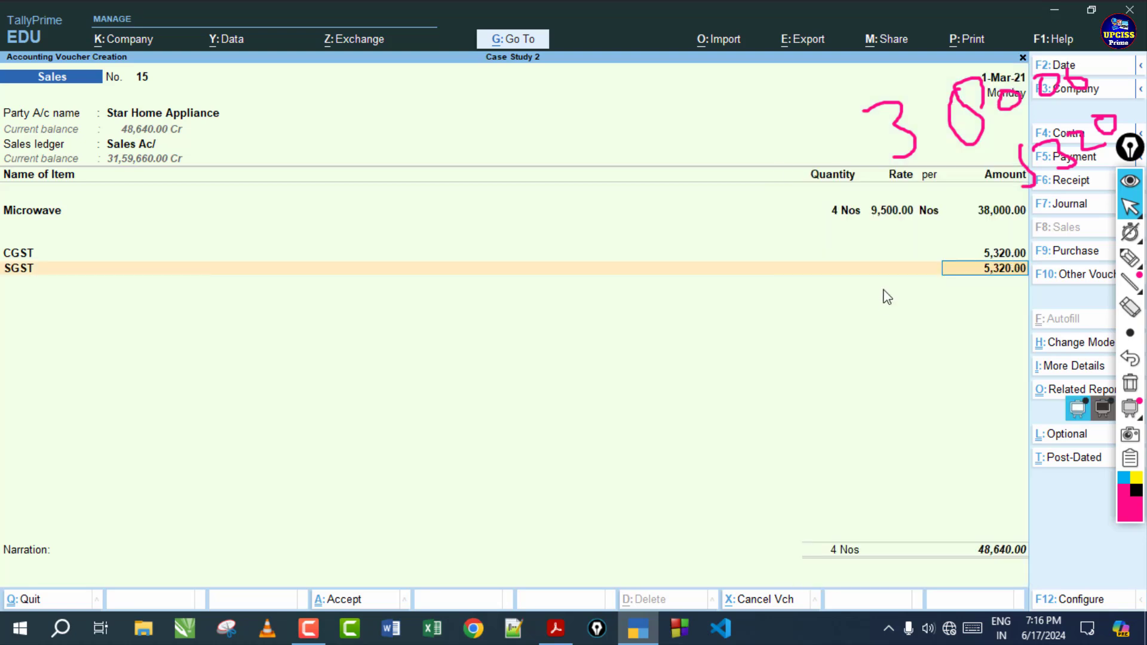
key("ctrl")
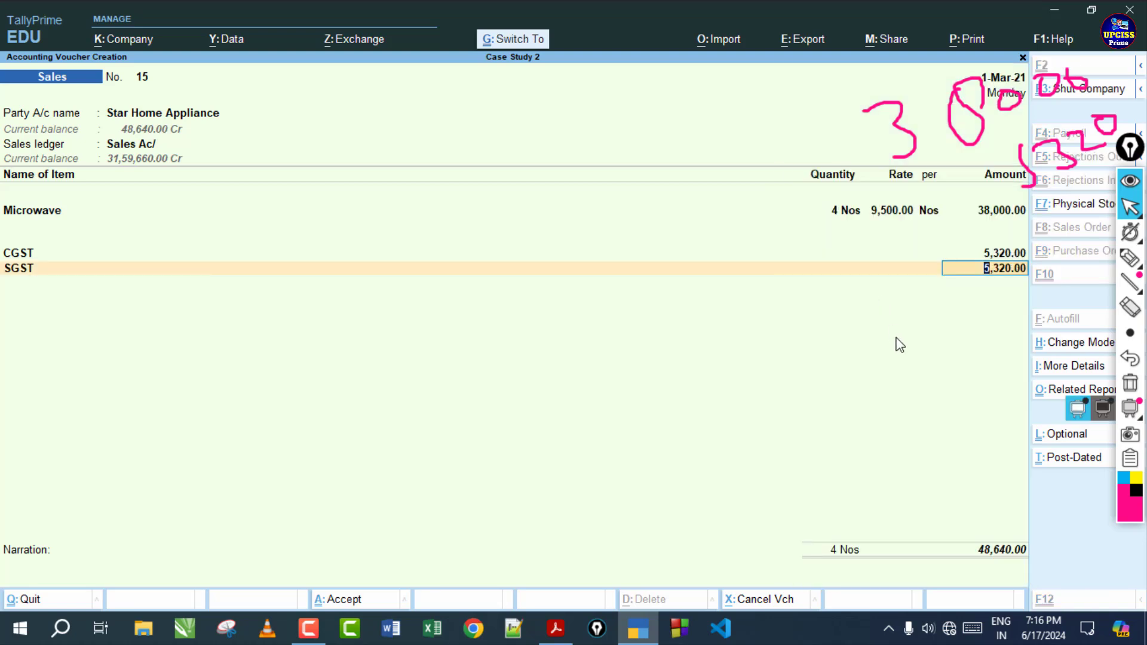
key("ctrl+a")
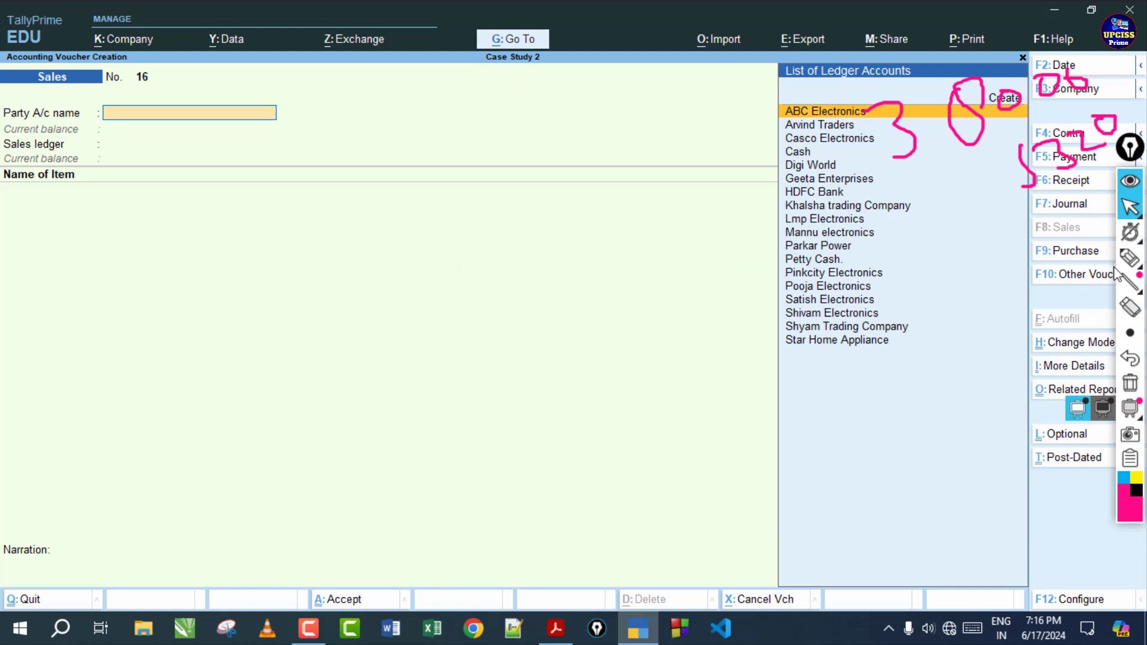
In the case study PDF, underline the date of transaction 81 and mark the number and date of transaction 82
left_click(555, 628)
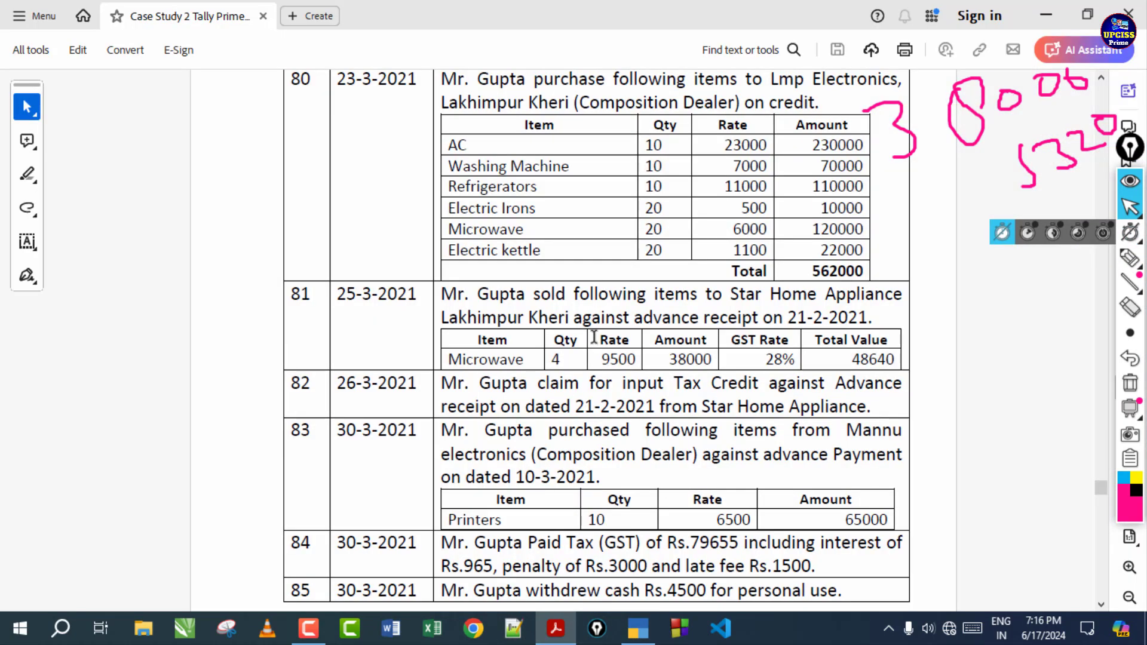
scroll(595, 338, "down", 1)
scroll(721, 305, "down", 2)
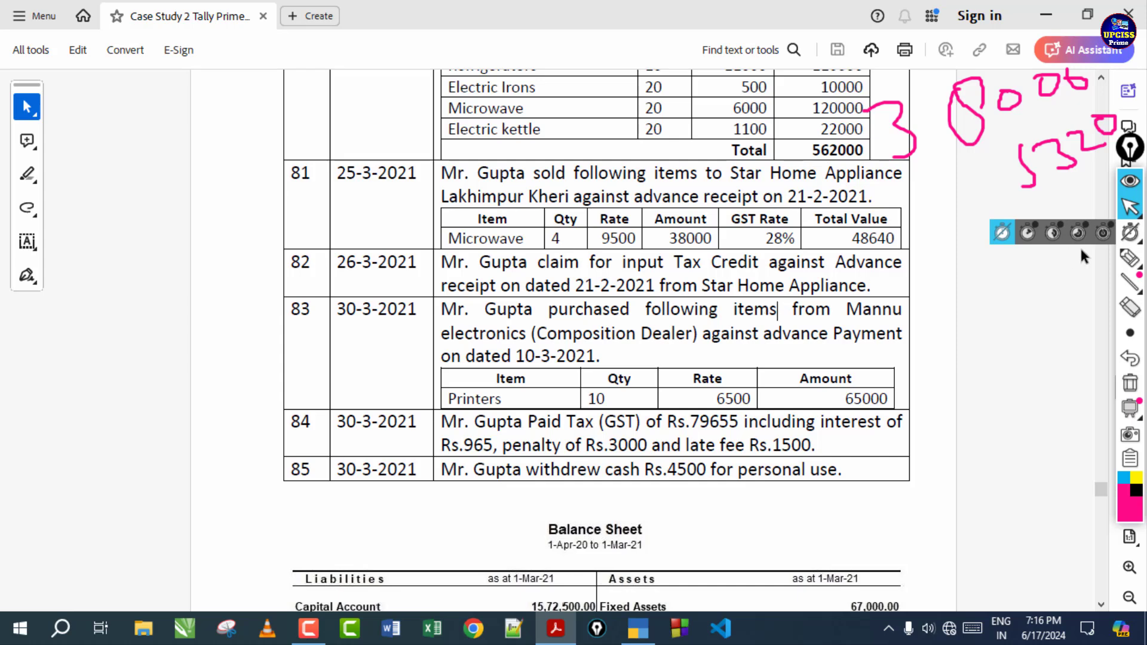
left_click(1129, 259)
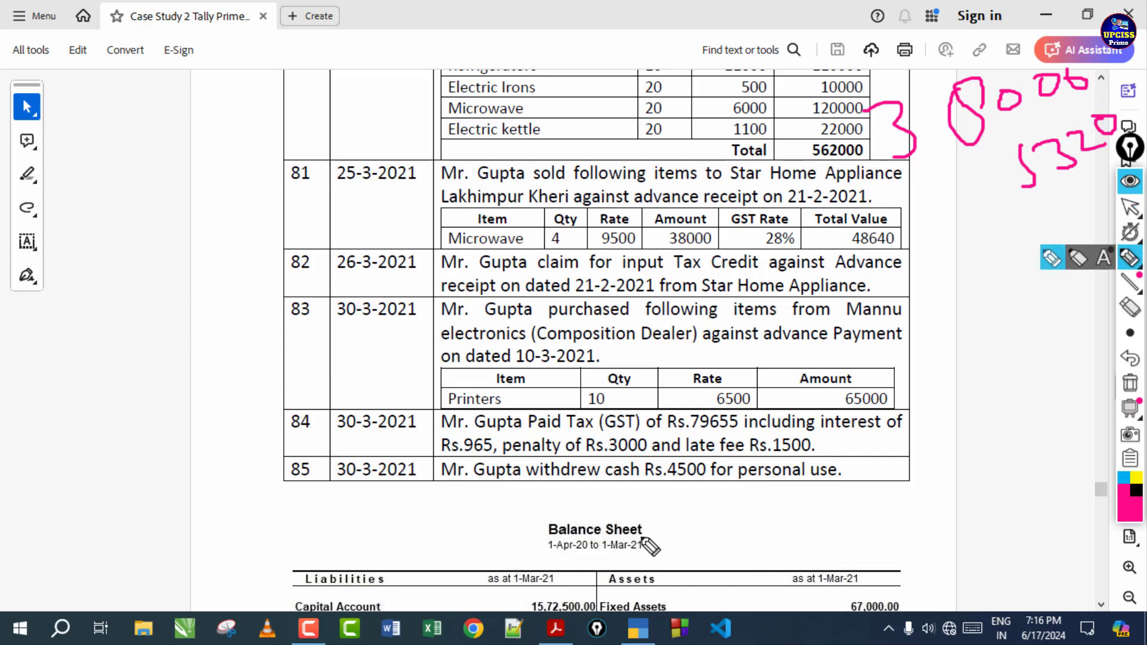
left_click_drag(317, 192, 414, 190)
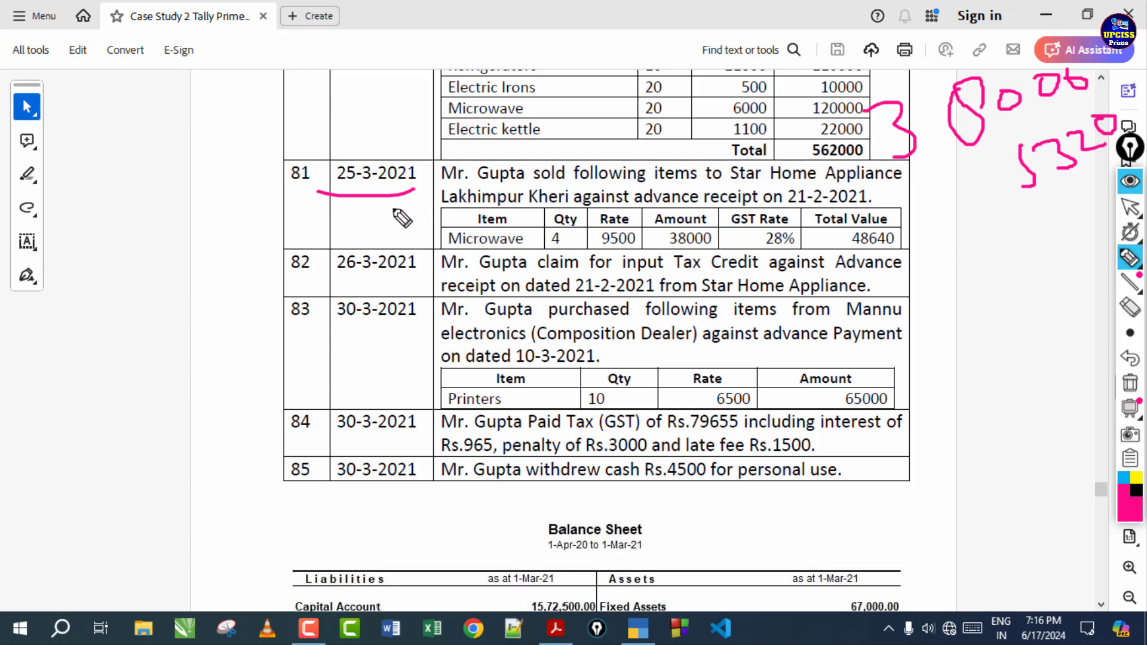
left_click_drag(286, 267, 395, 253)
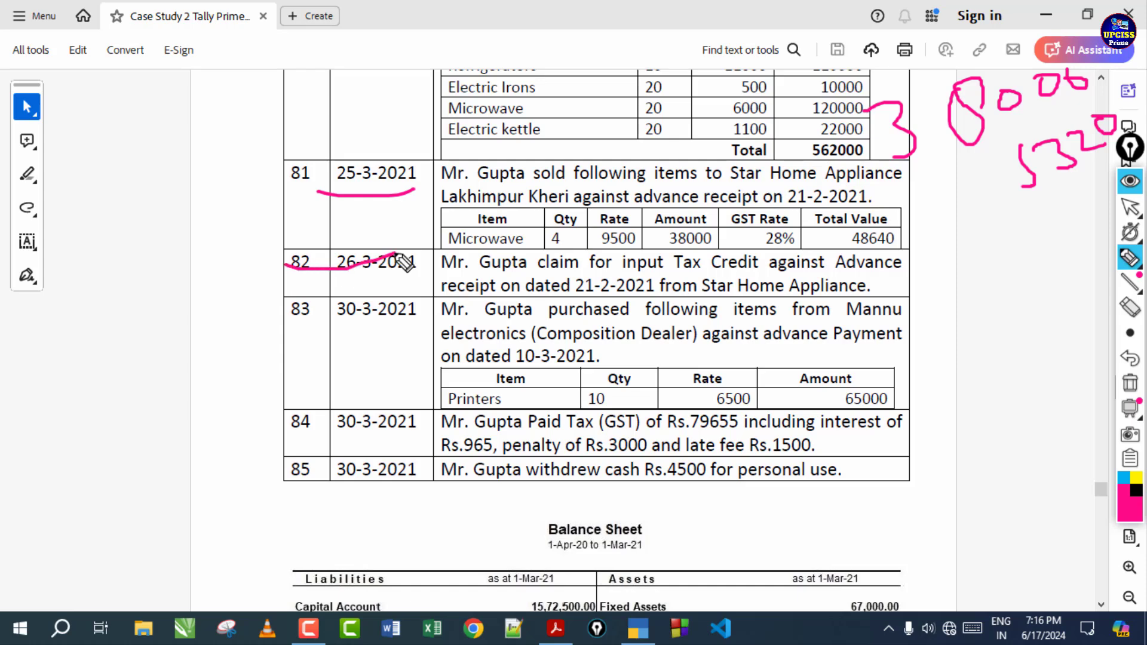
Clear all pen marks, undo the clearing, and erase the marks across the number and date of transaction 82
left_click(1129, 387)
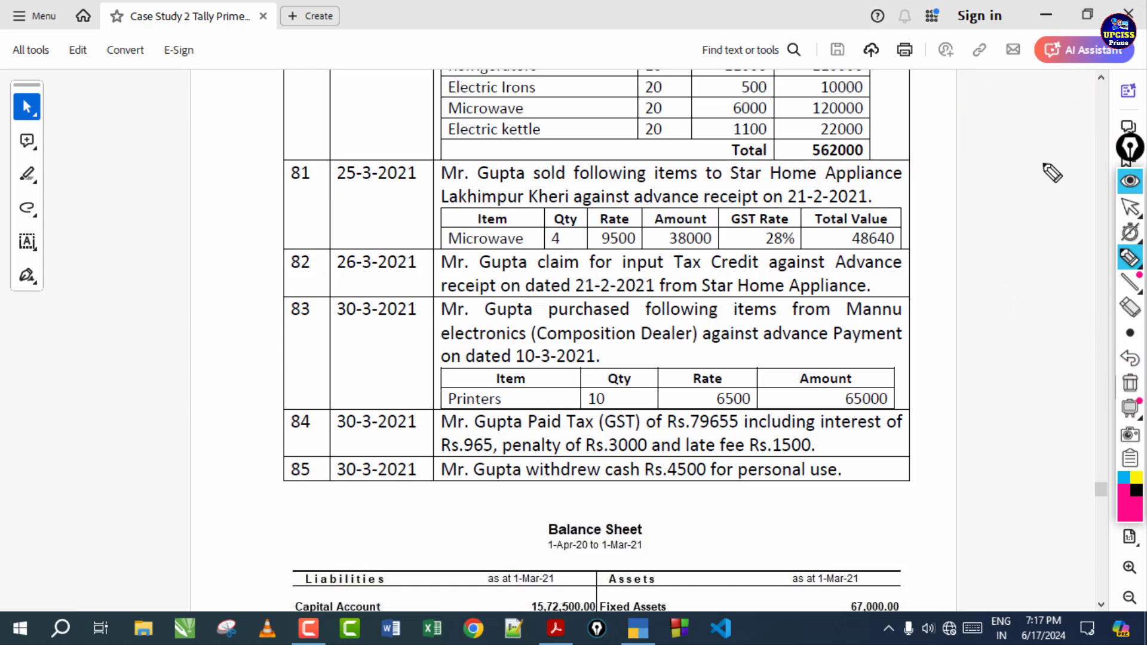
left_click(1129, 359)
left_click(1130, 308)
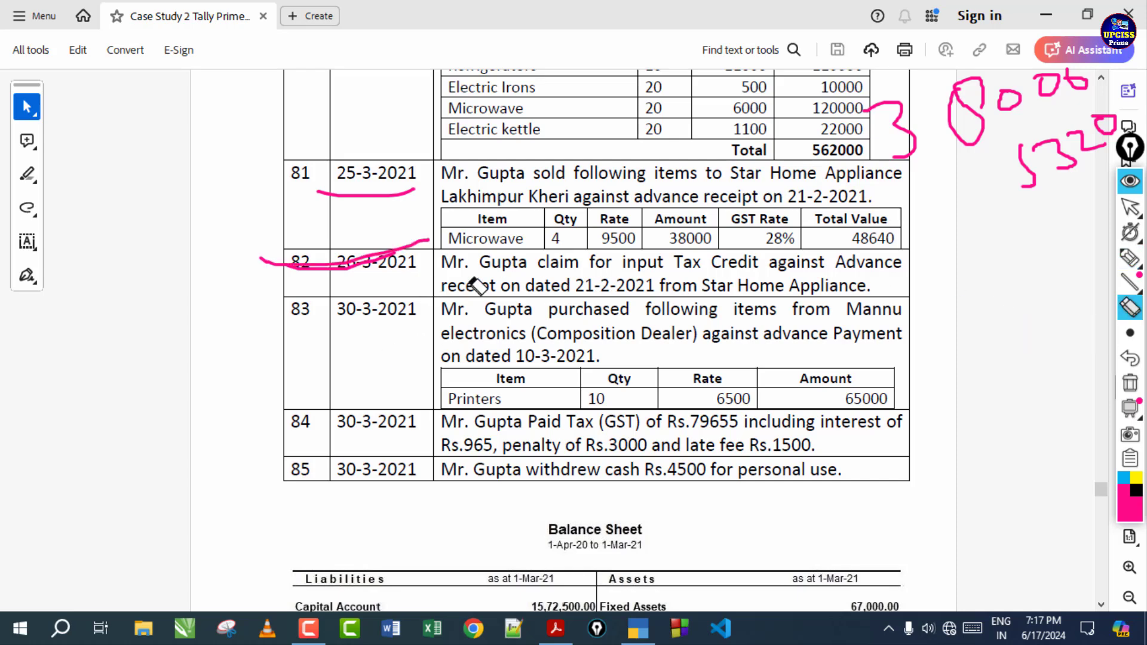
left_click_drag(304, 285, 259, 317)
left_click(1130, 207)
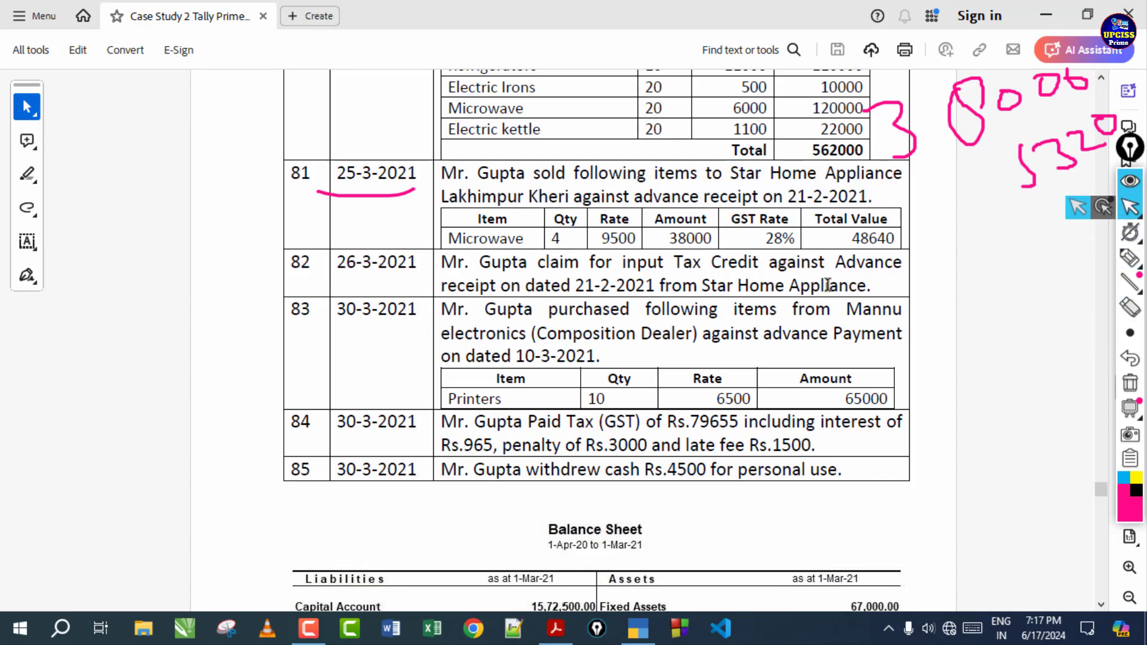
Handwrite a tax note above transaction 81 with the annotation pen and draw two curved lines from it towards transaction 82
left_click(1130, 259)
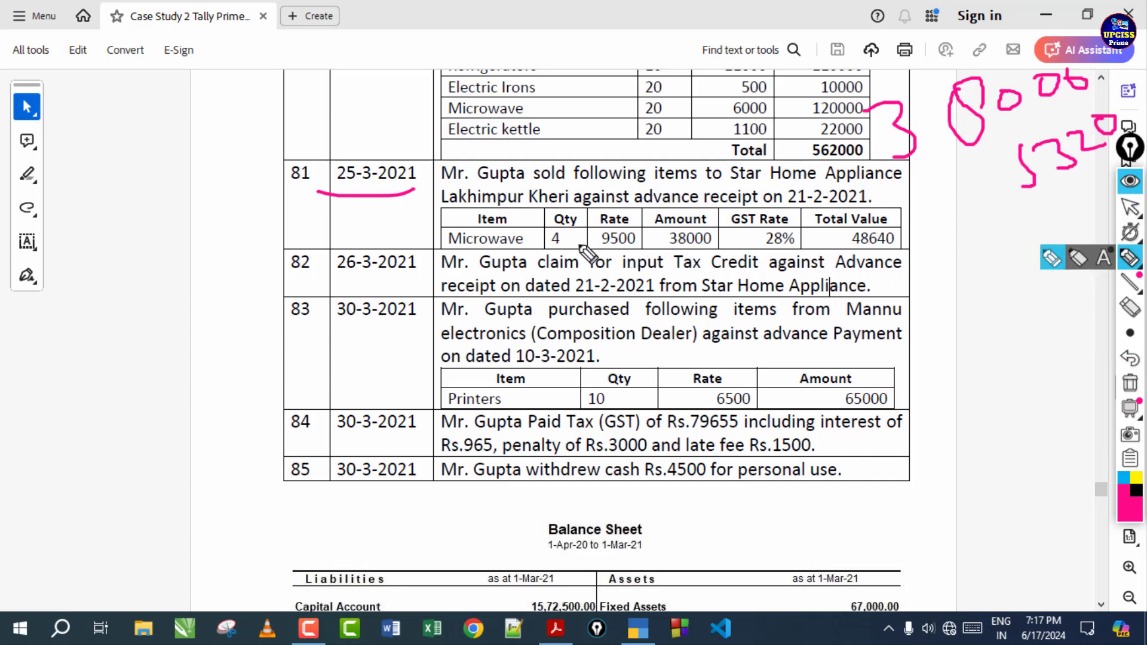
mouse_move(312, 89)
left_mouse_down()
mouse_move(324, 115)
mouse_move(333, 83)
mouse_move(344, 105)
mouse_move(370, 91)
left_mouse_up()
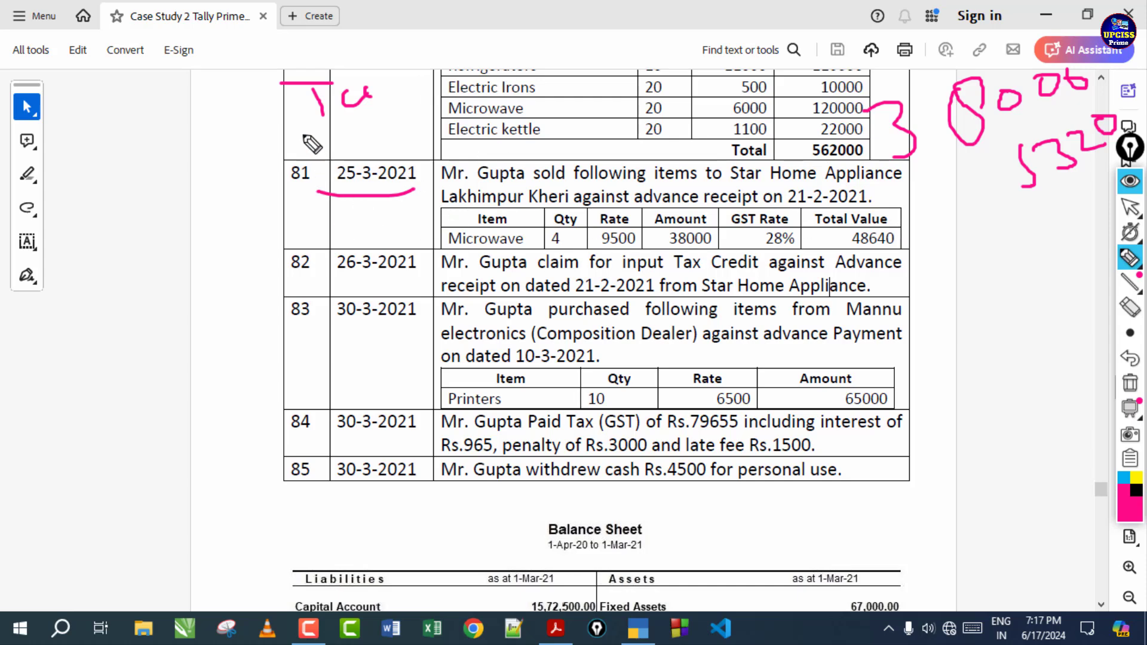
mouse_move(299, 118)
left_mouse_down()
mouse_move(280, 122)
mouse_move(440, 253)
left_mouse_up()
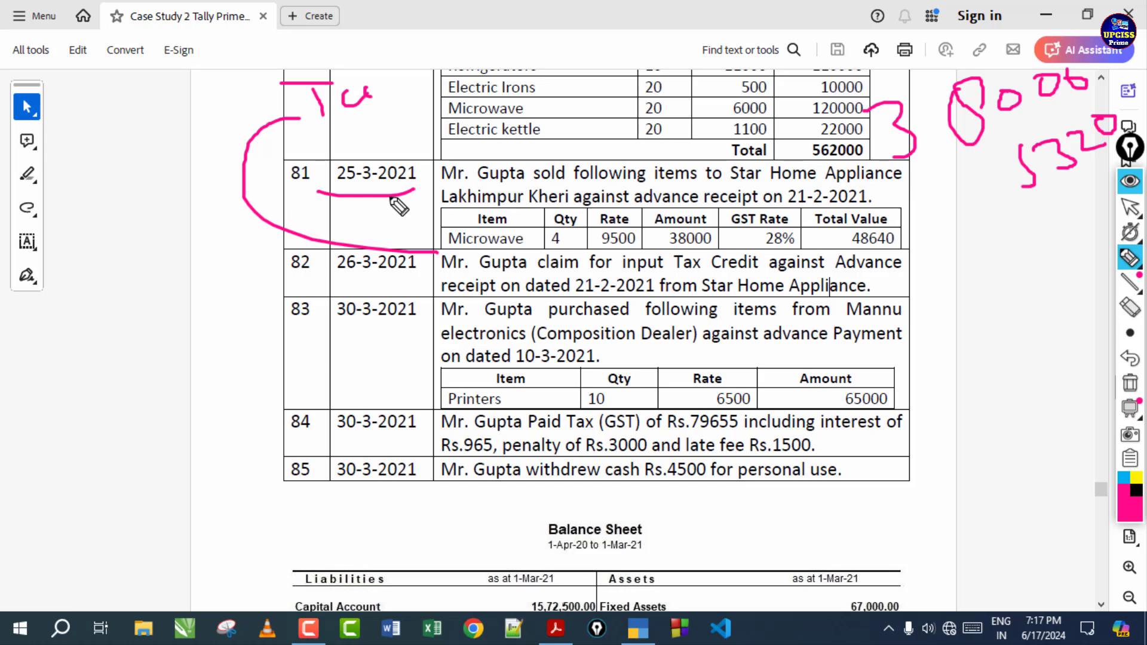
mouse_move(291, 111)
left_mouse_down()
mouse_move(257, 139)
mouse_move(365, 249)
mouse_move(397, 245)
left_mouse_up()
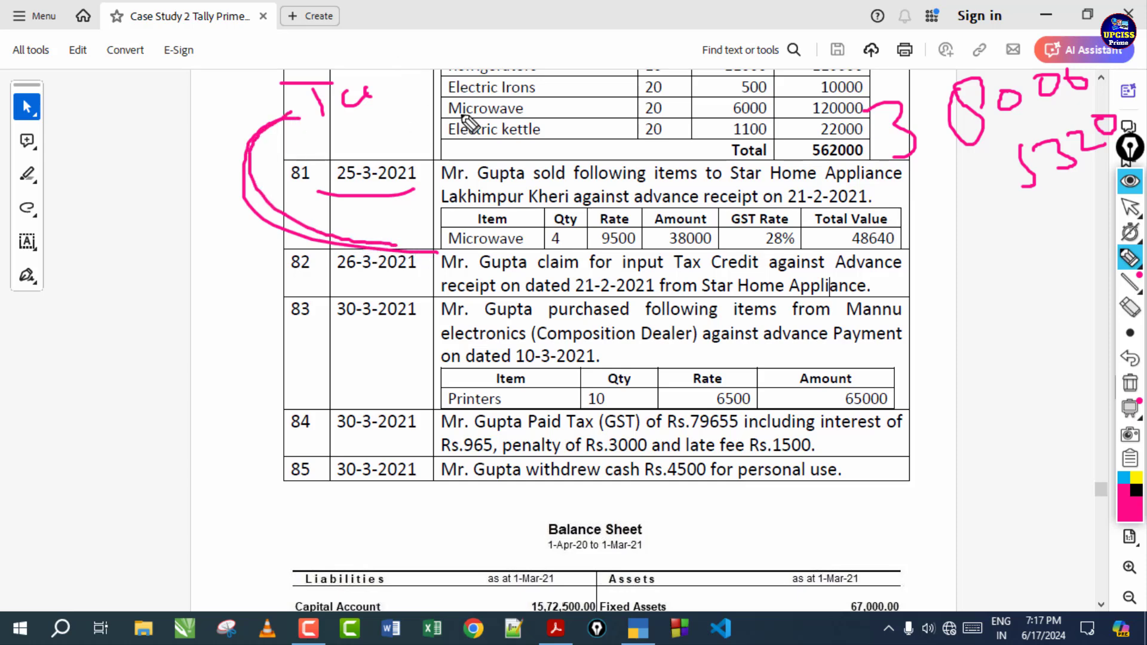
Erase the handwritten tax note, the curved lines and the underline beneath transaction 81's date
left_click(1130, 307)
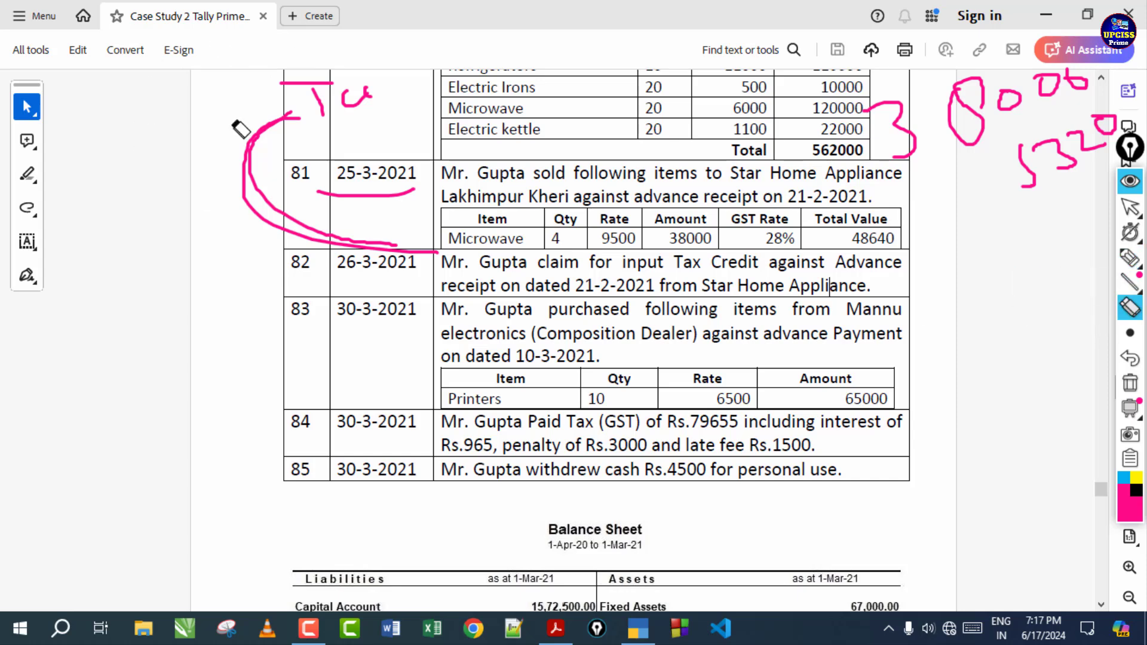
left_click_drag(249, 287, 362, 86)
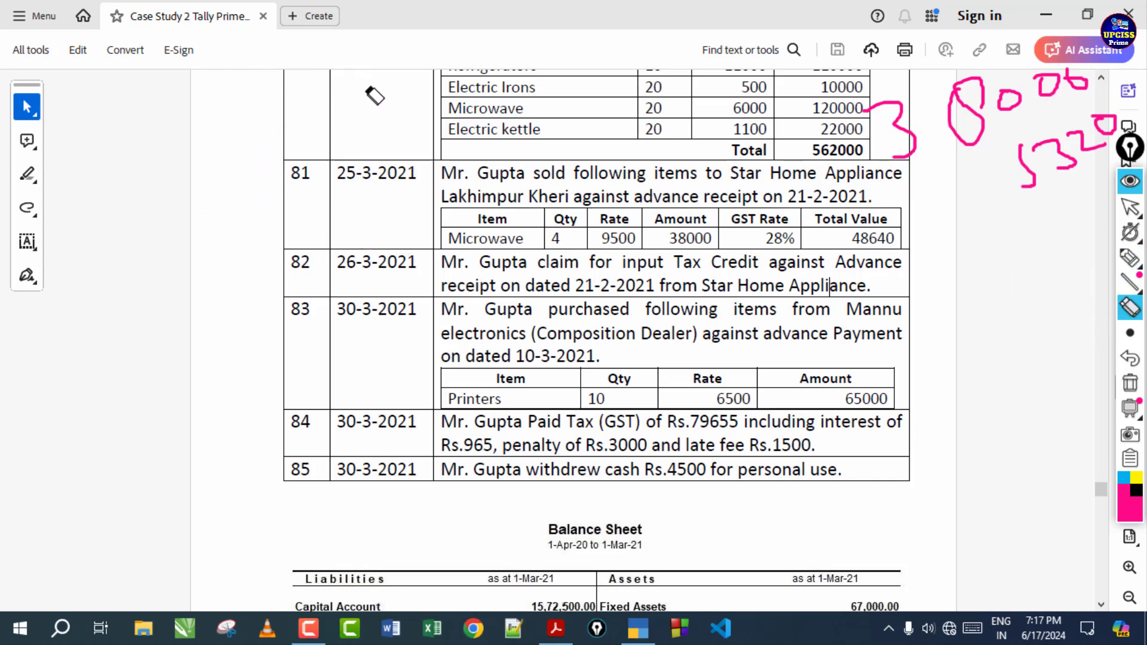
left_click(1130, 207)
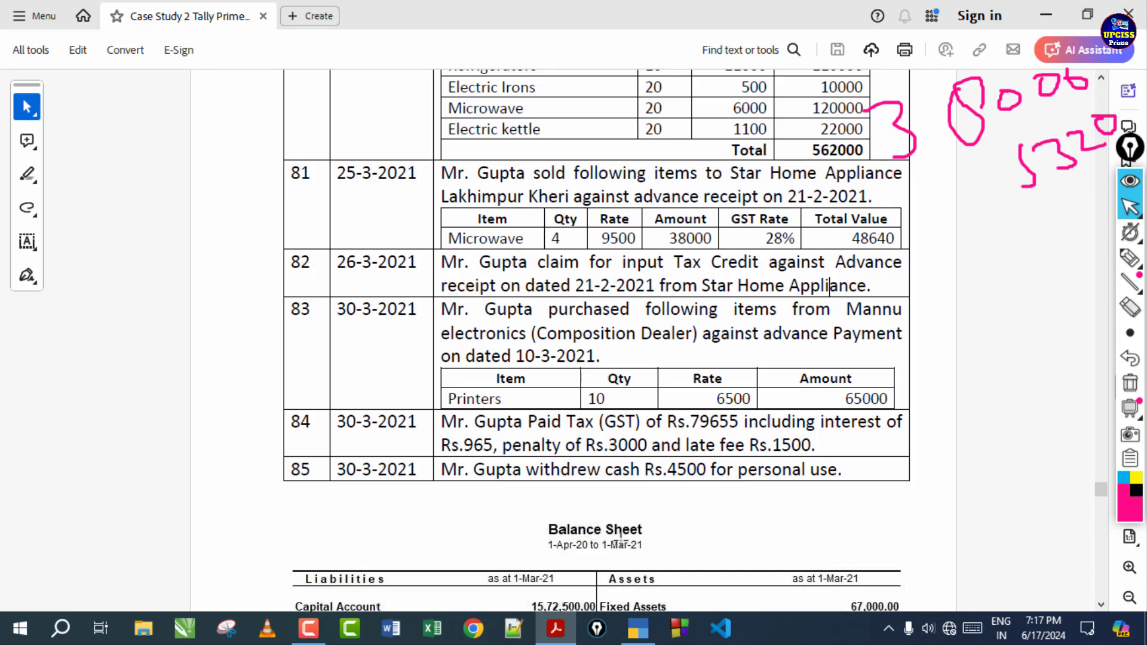
Switch to TallyPrime, start a journal voucher and open its statutory adjustment details
left_click(638, 627)
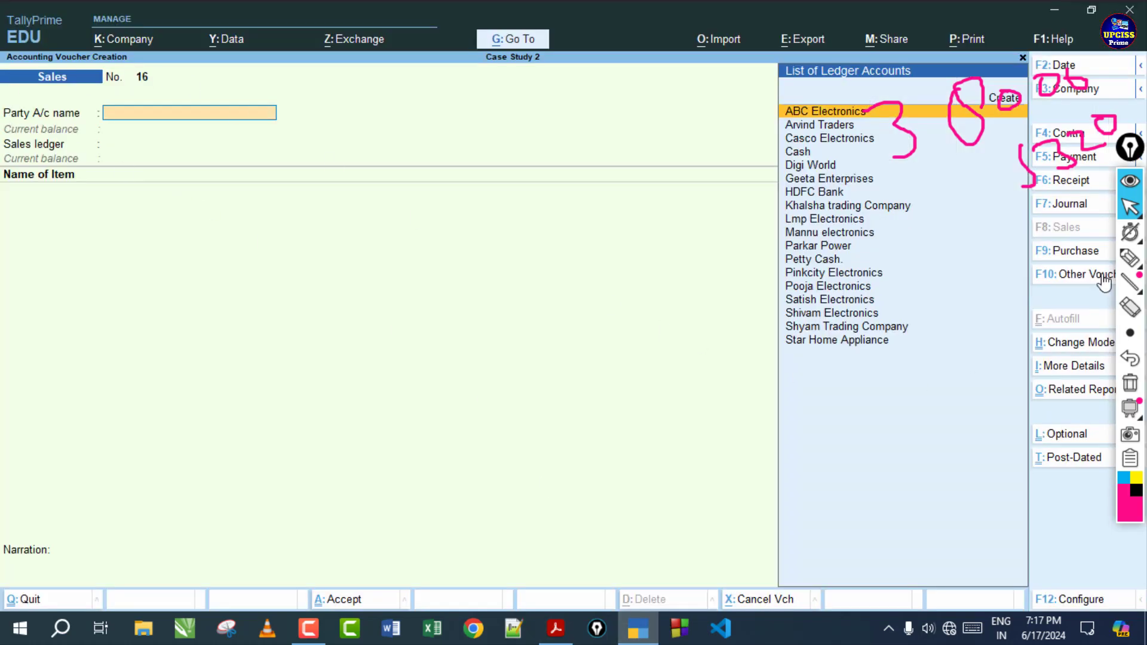
left_click(1061, 207)
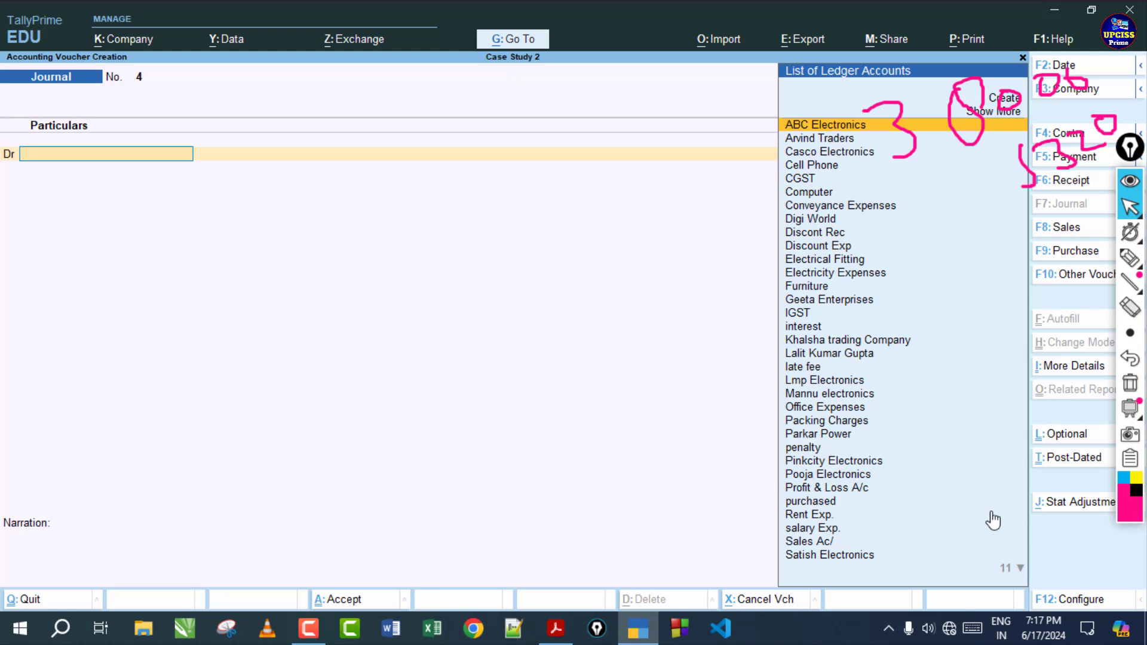
left_click(1066, 505)
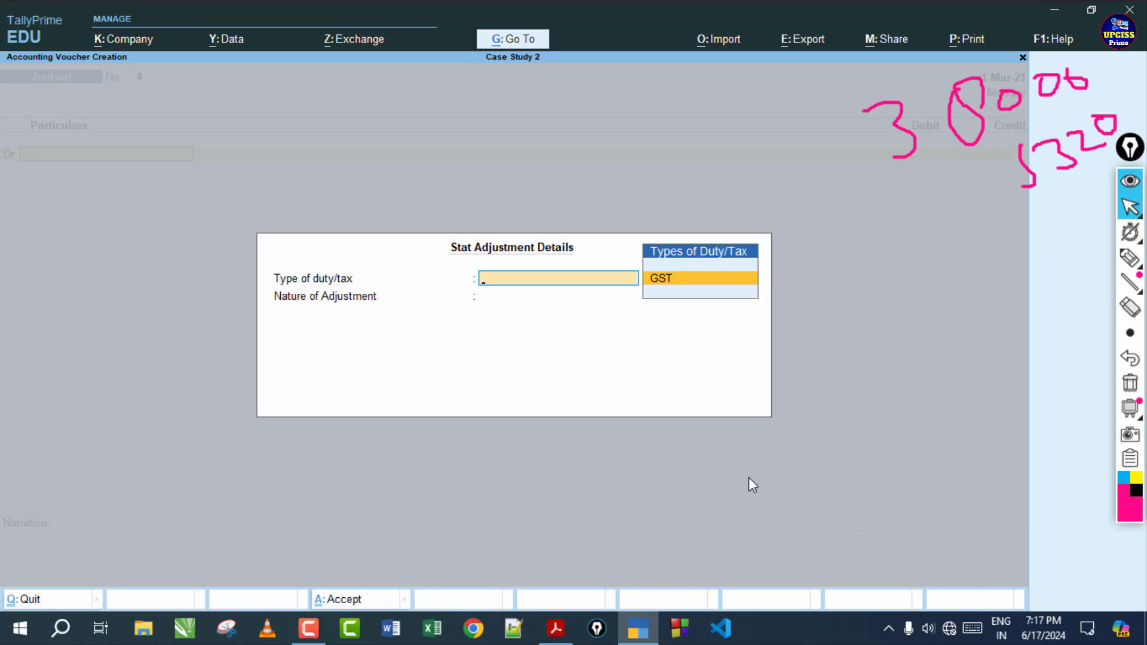
Set the adjustment to GST, Decrease in Tax Liability, with Sales Against Advance Receipts as the additional nature
key("Return")
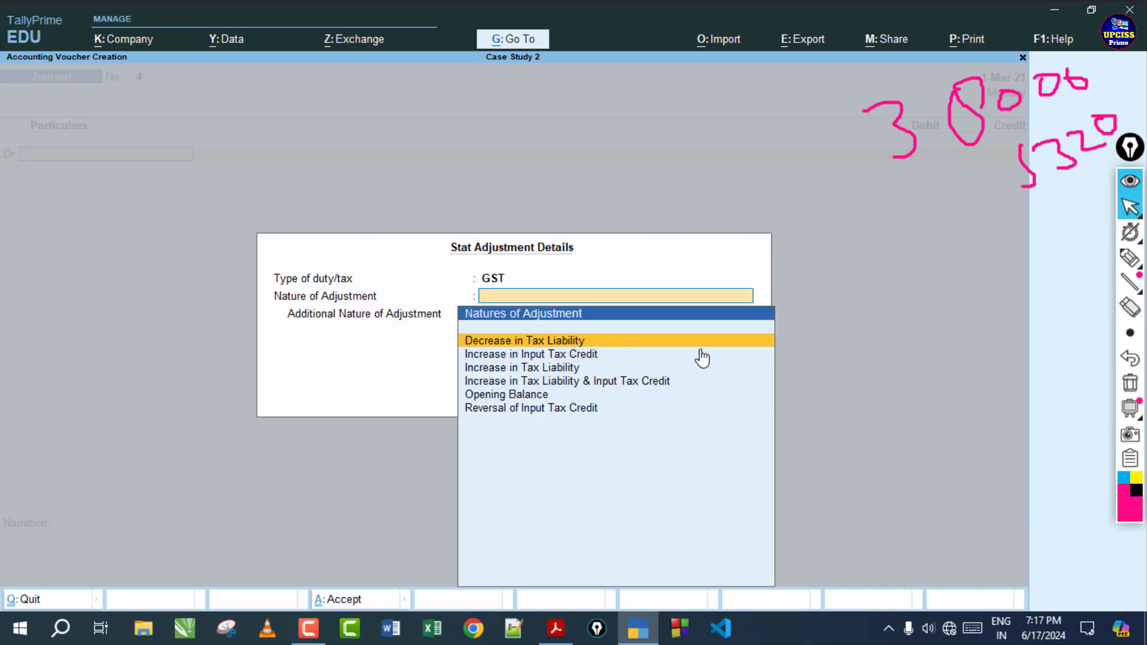
key("Return")
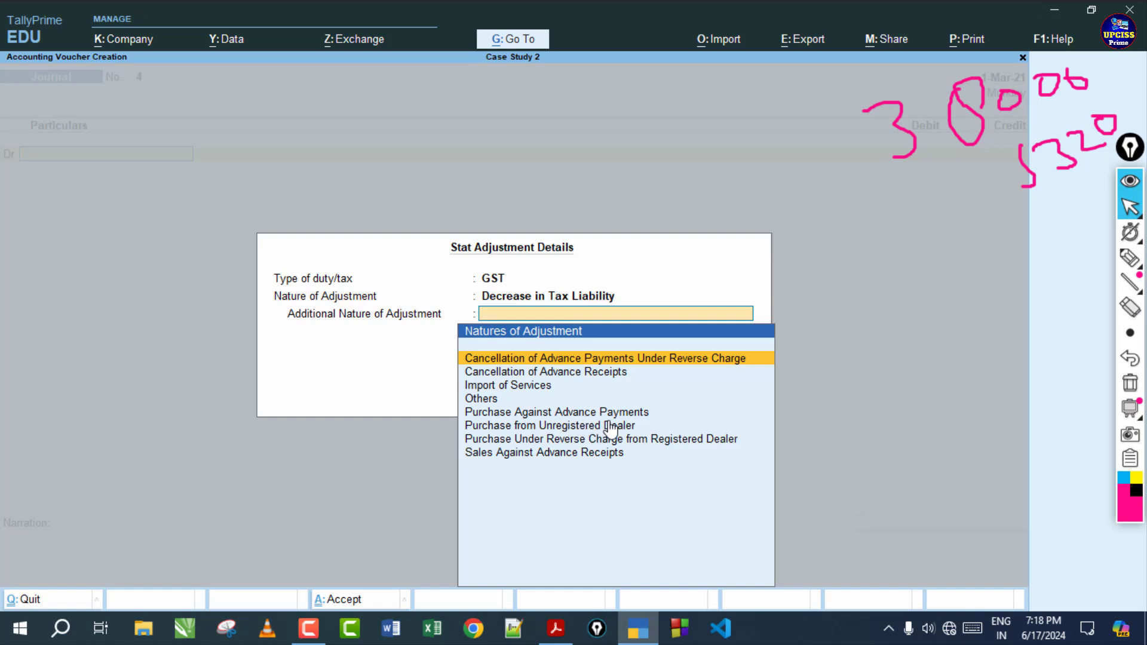
key("Down")
key("Down")
key("Down")
key("Down")
key("Down")
key("Down")
key("Down")
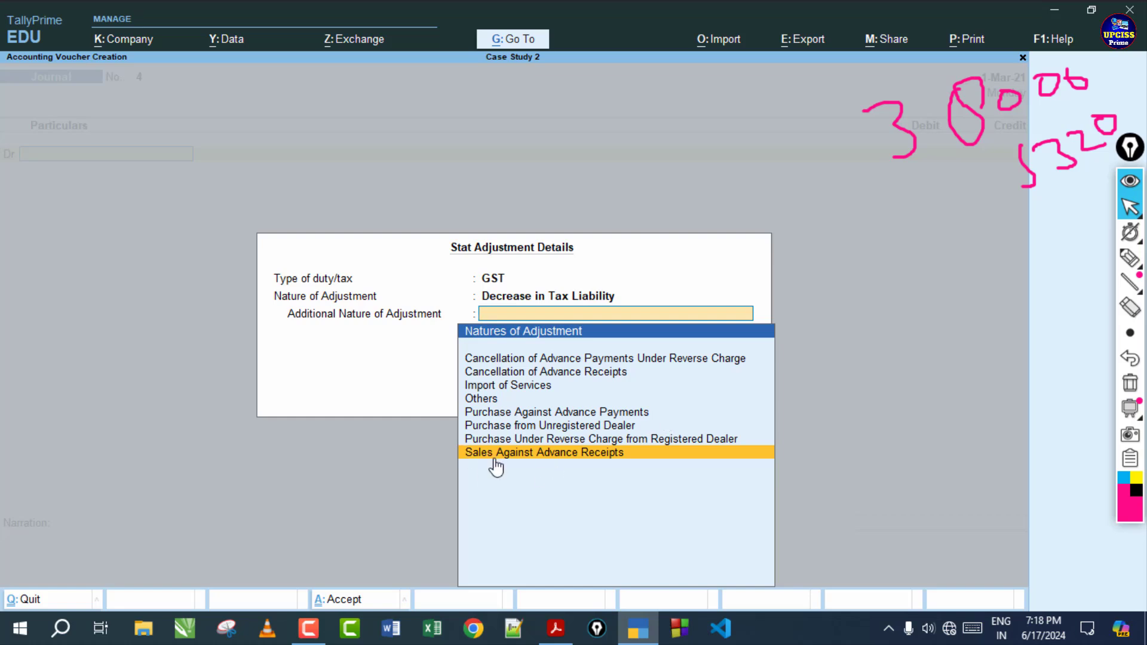
left_click(613, 454)
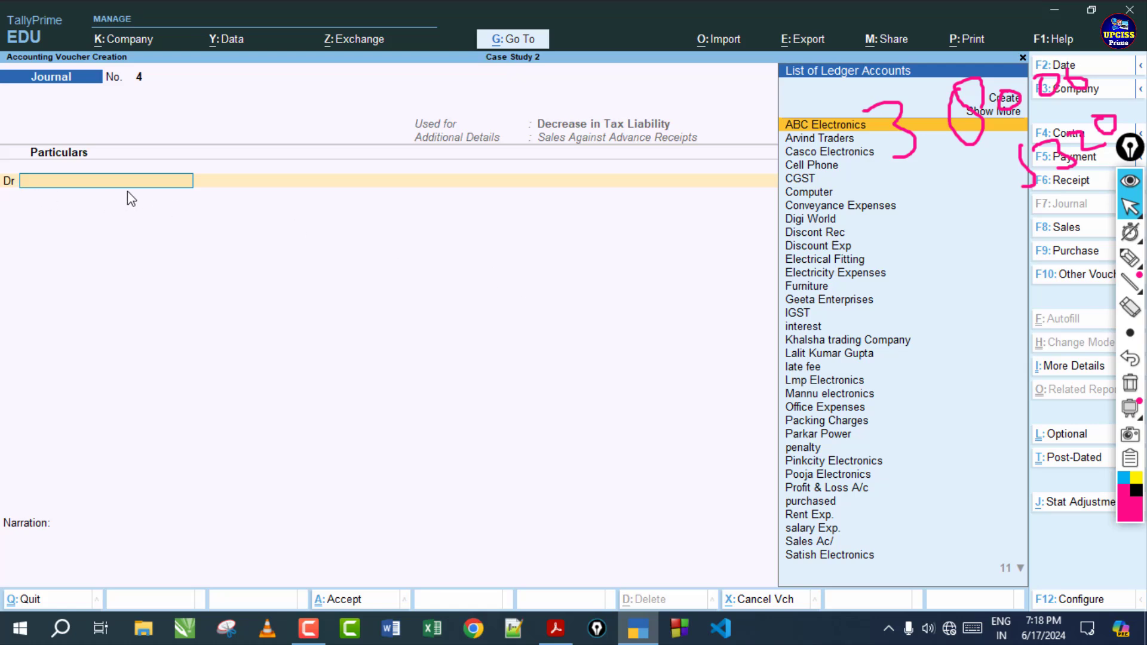
Choose CGST as the journal's first debit ledger and set its GST rate to 14%
key("Down")
key("Down")
key("Down")
key("Down")
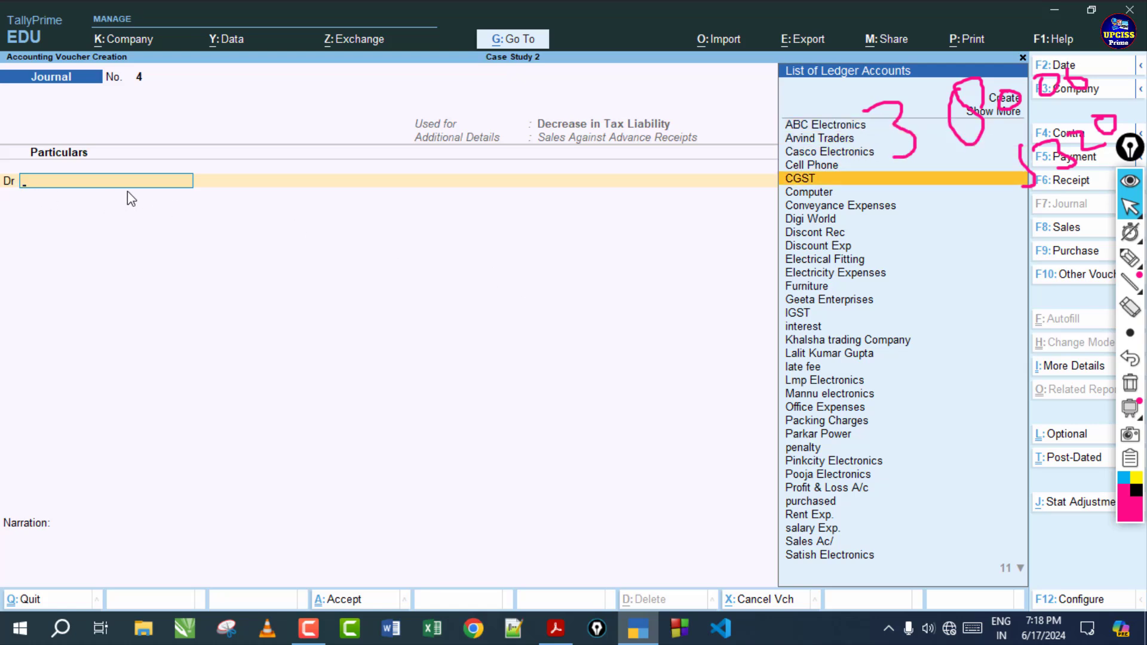
key("Return")
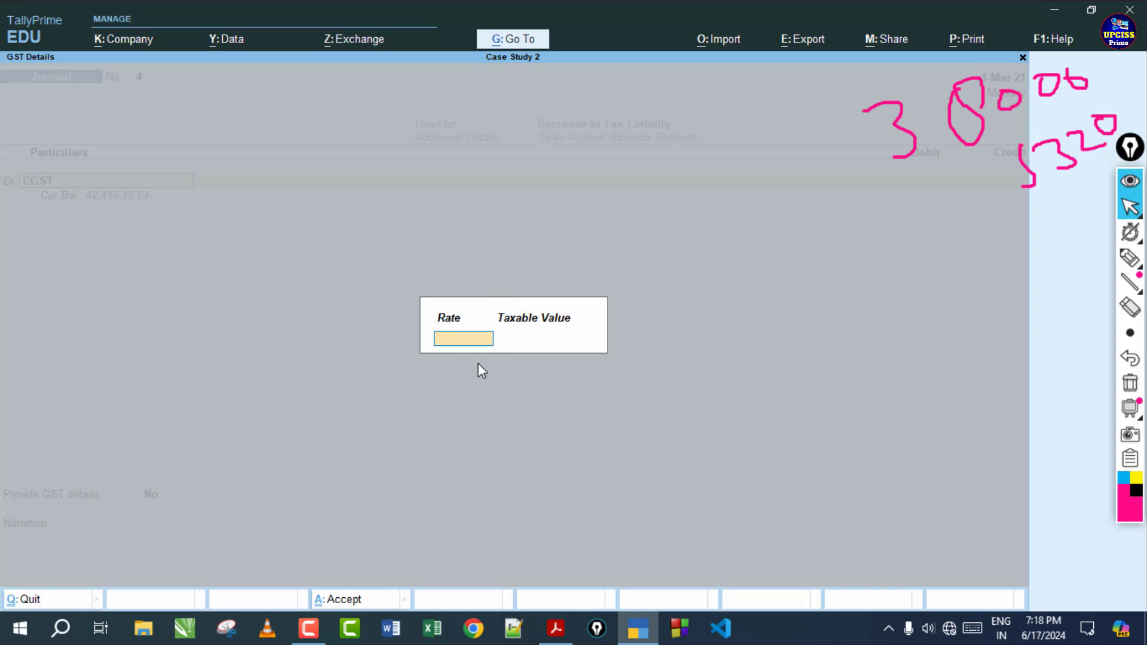
key("Return")
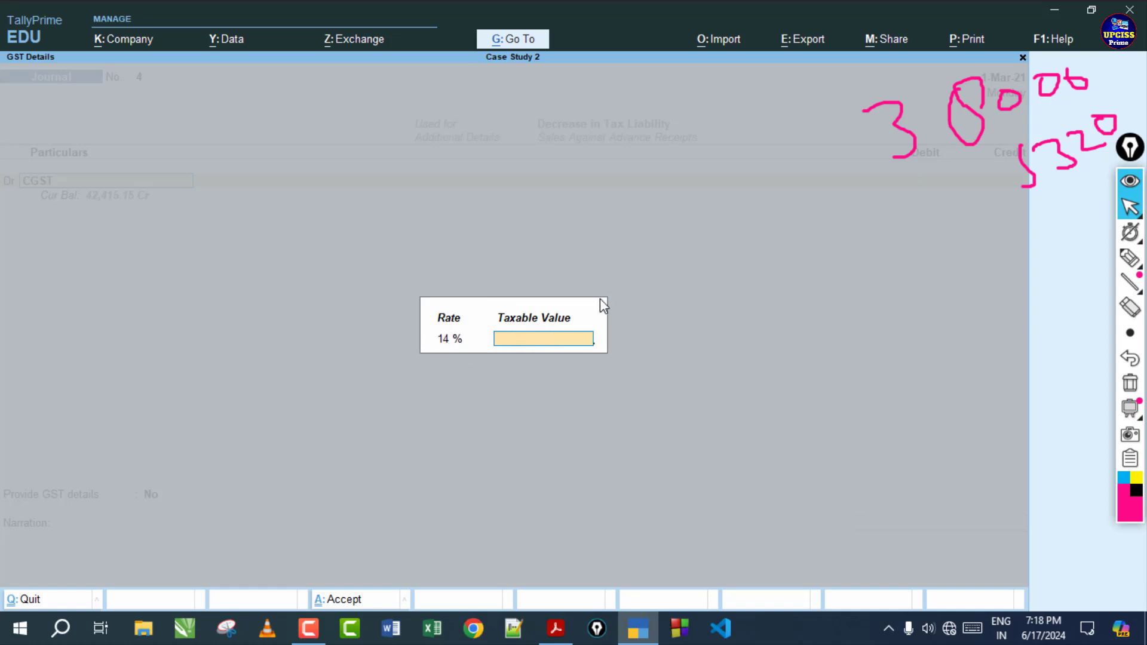
Draw a bracket around the start of the handwritten 38000 note, then return to the CGST taxable value
left_click(1129, 258)
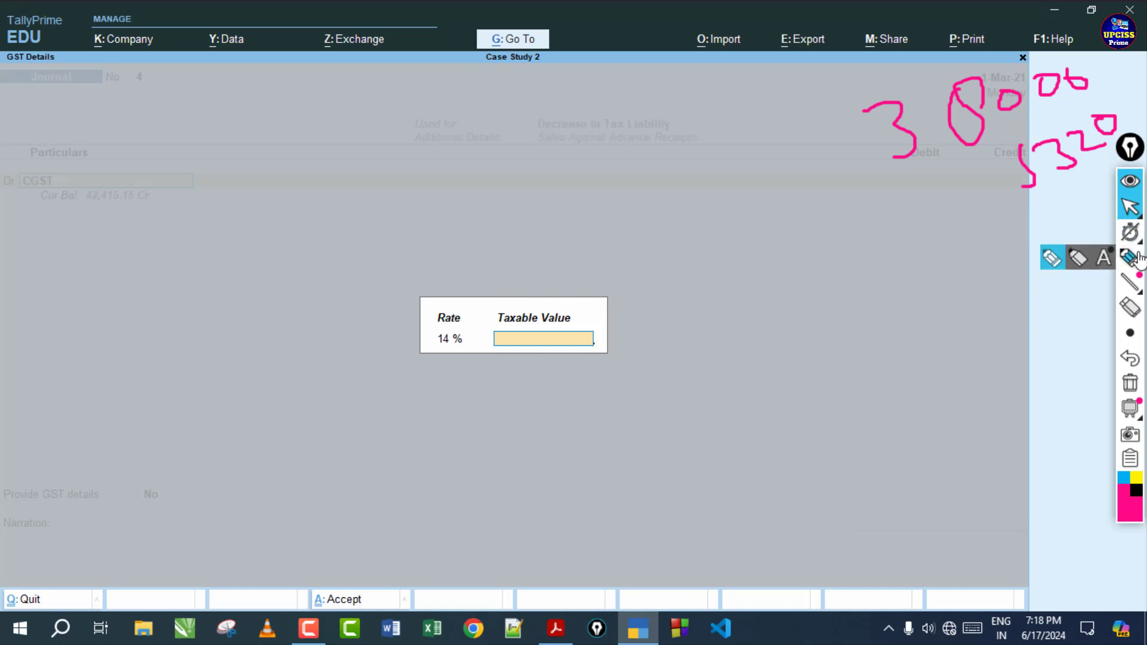
left_click_drag(863, 77, 929, 186)
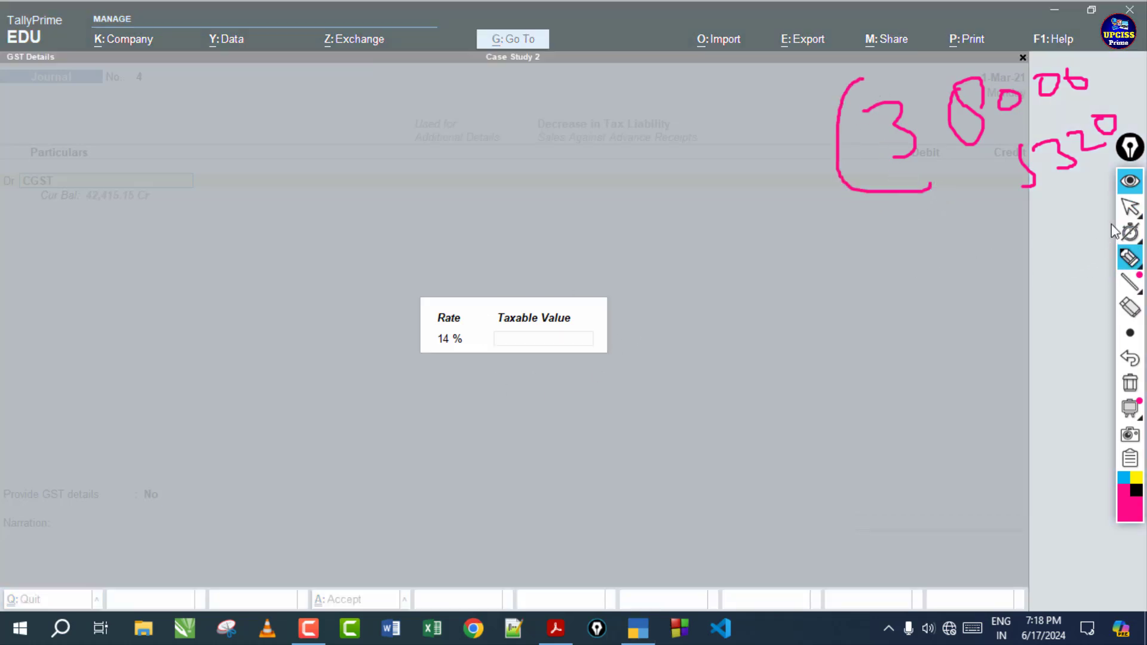
left_click(1130, 206)
left_click(529, 332)
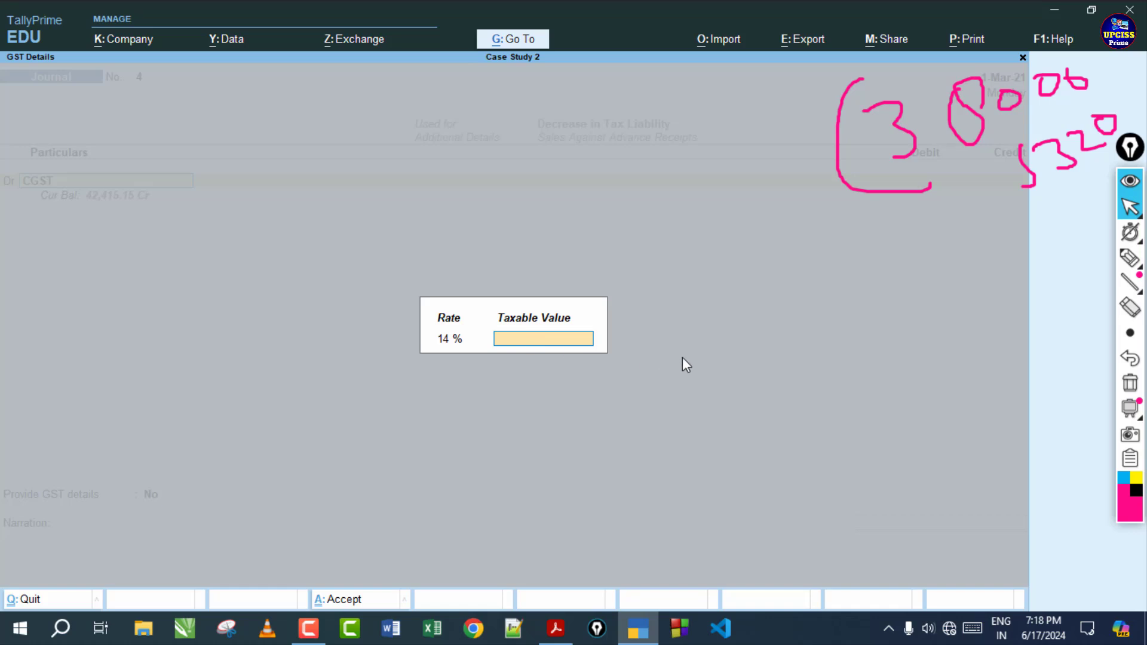
Enter 38000 as the CGST taxable value and 5320 as its debit amount
type("38000")
key("Return")
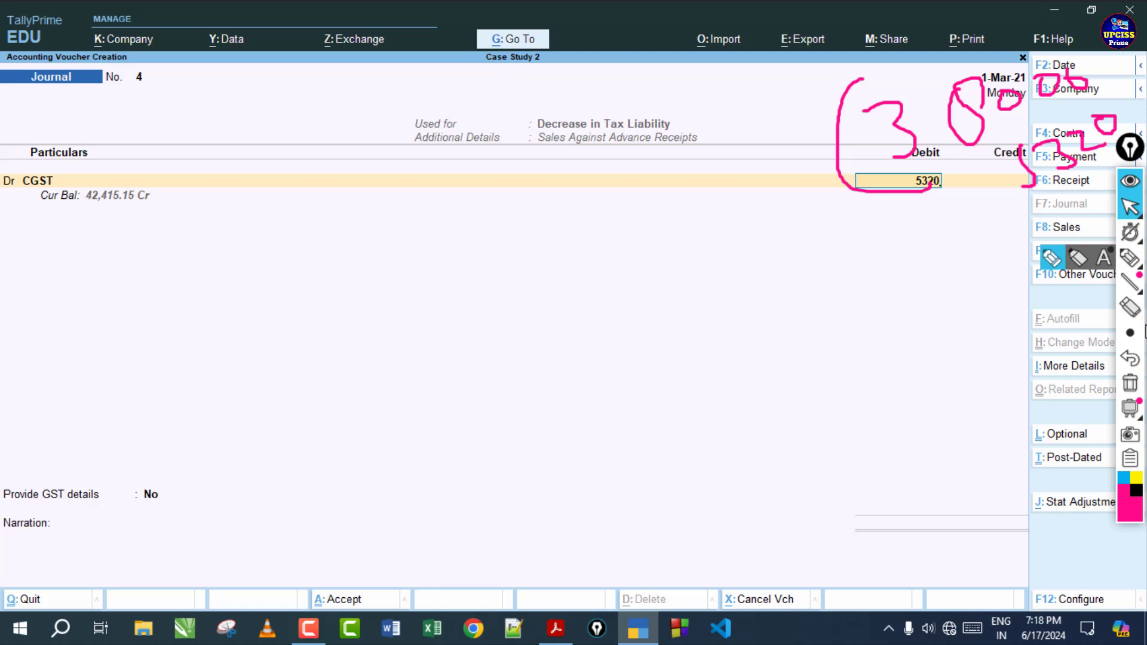
key("Return")
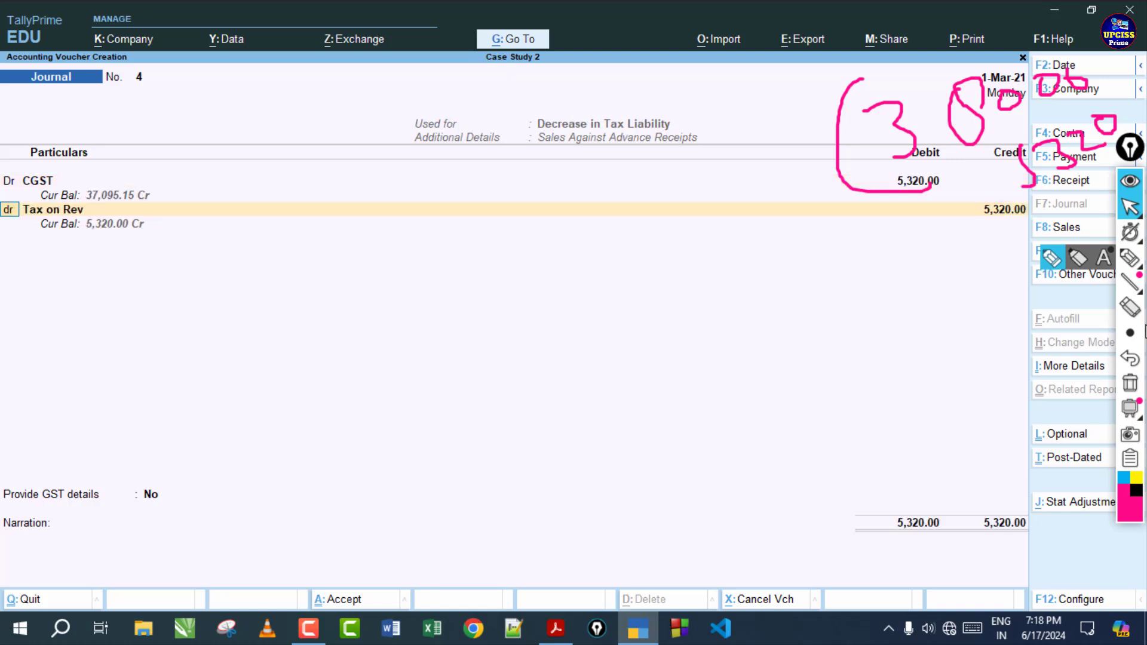
Change the journal's second line from credit to debit and select SGST as its ledger
type("dr")
key("Return")
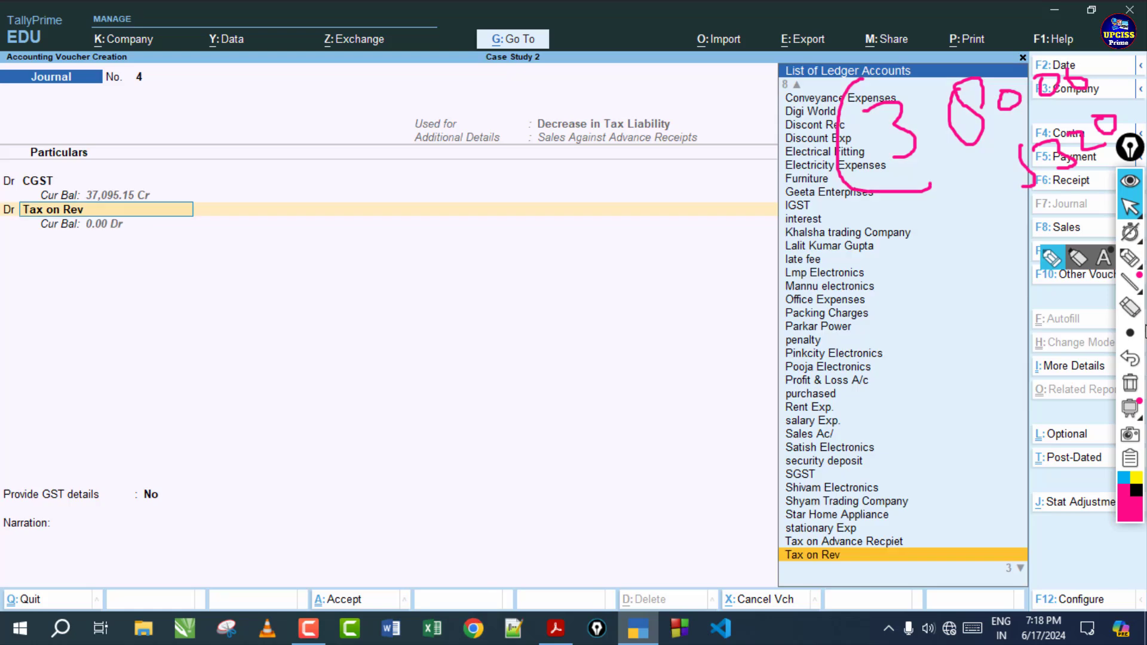
type("S")
key("Down")
key("Down")
key("Down")
key("Down")
key("Down")
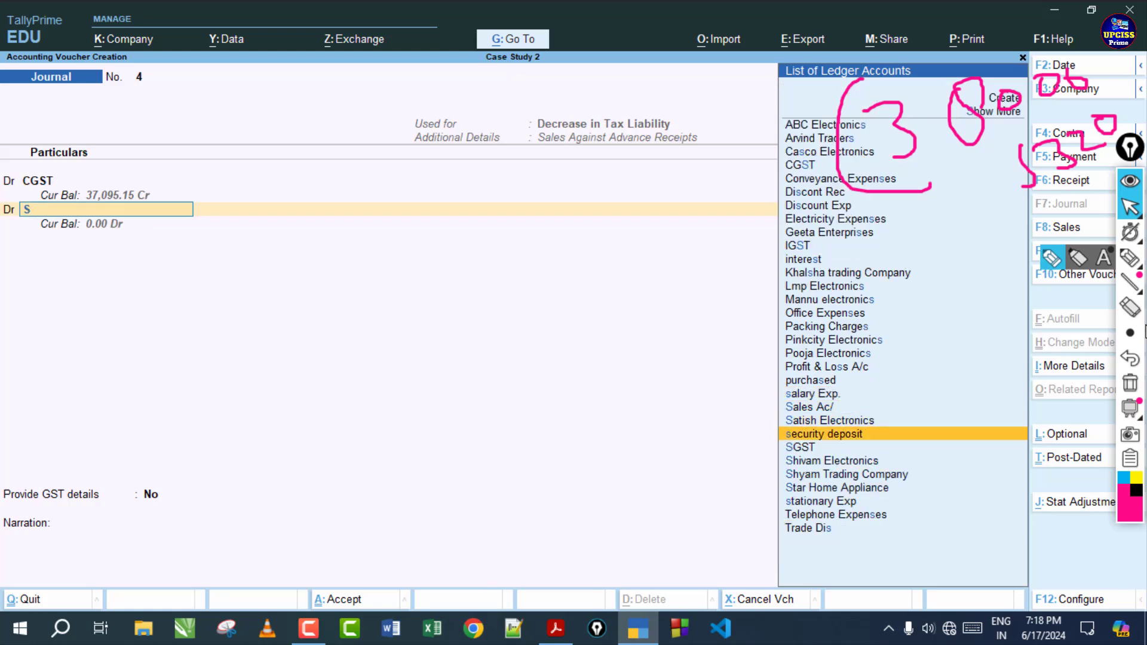
key("Return")
Apply a 14% rate and 38,000 taxable value to SGST, and enter 5320 as its debit amount
key("Return")
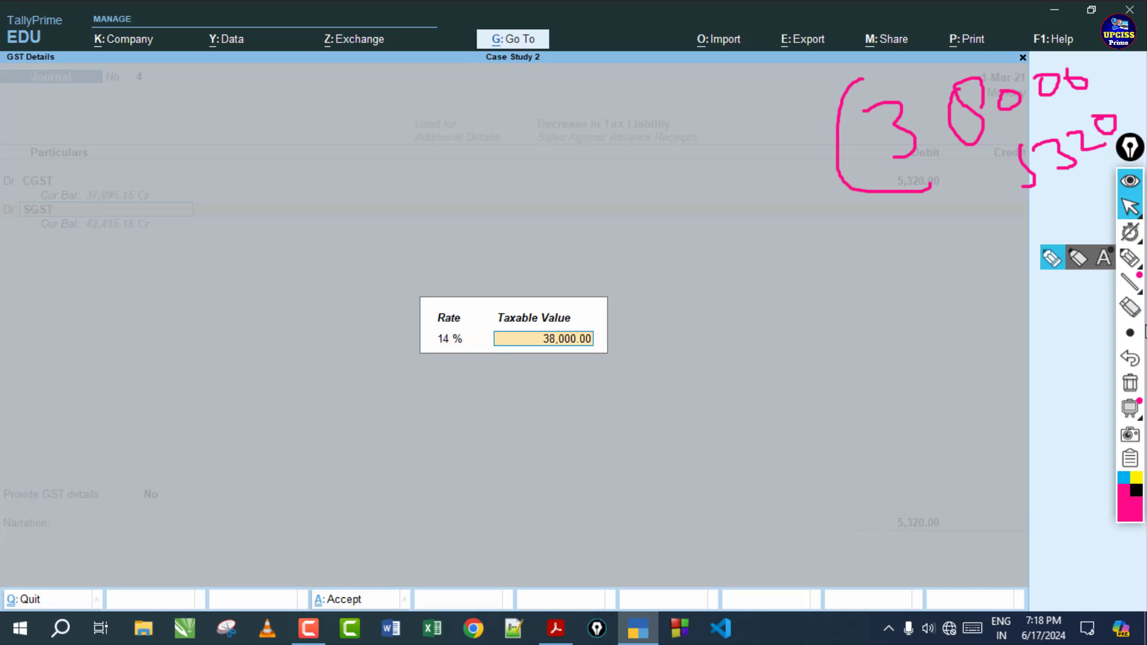
key("Return")
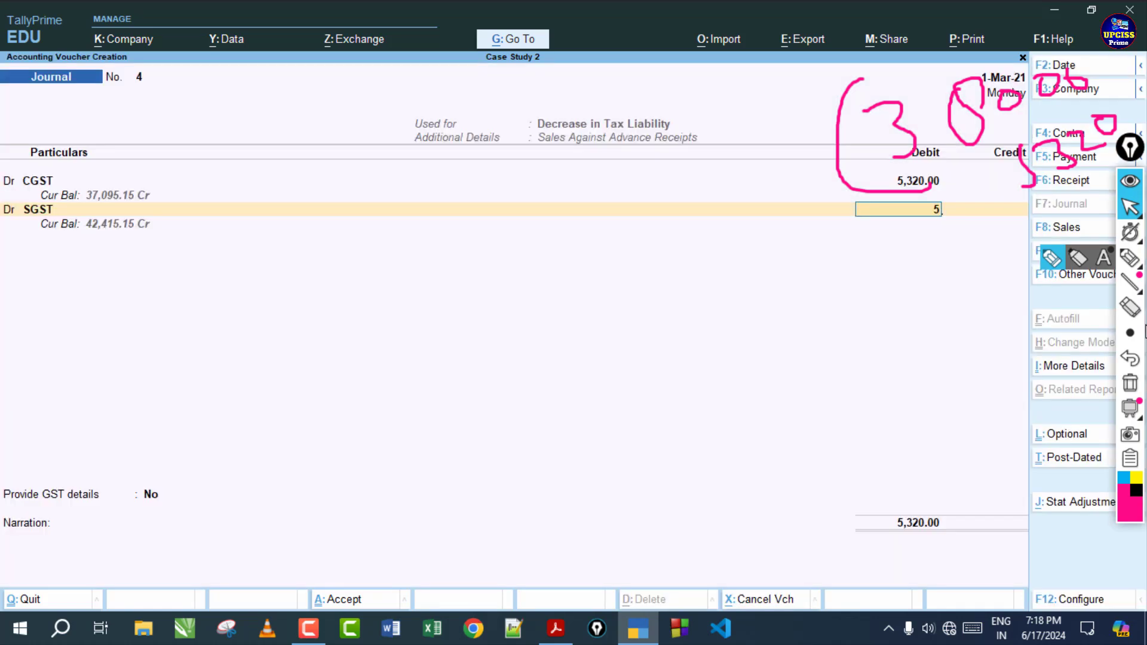
key("Return")
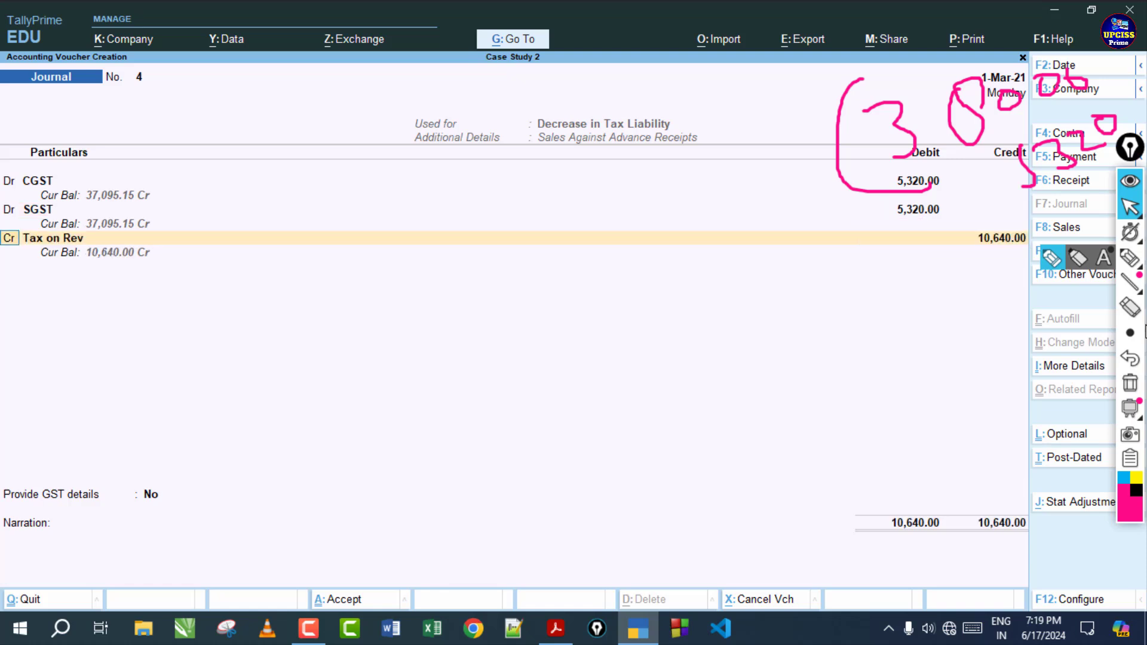
Replace the Tax on Rev ledger on the credit line with Tax on Advance Recpiet for 10,640
key("Return")
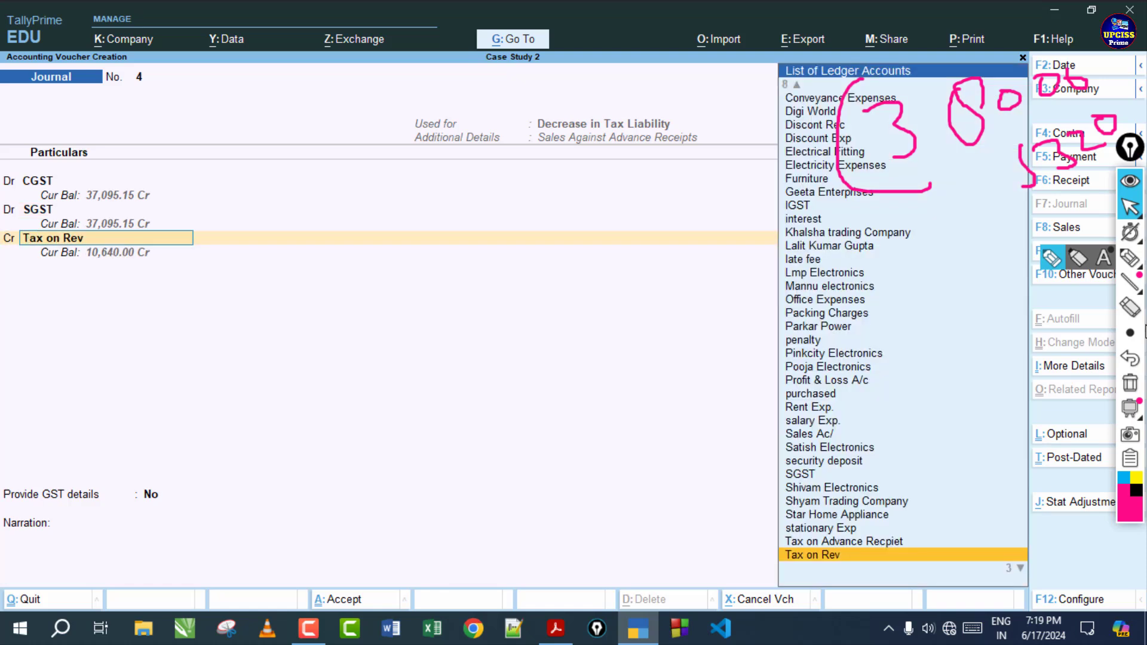
key("Up")
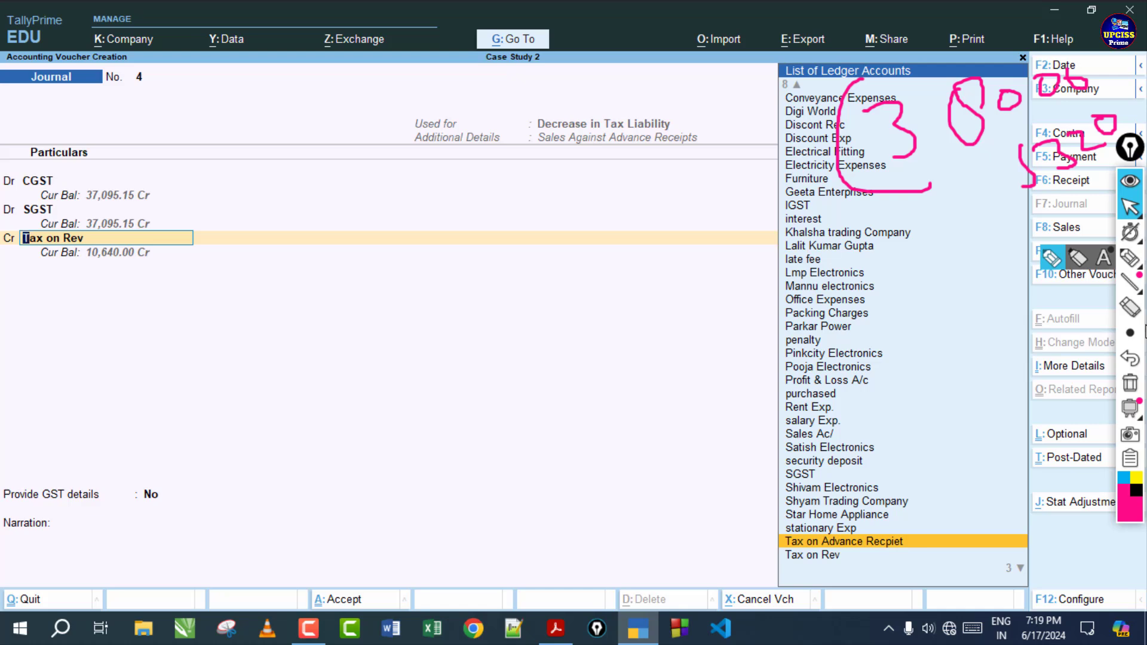
key("Return")
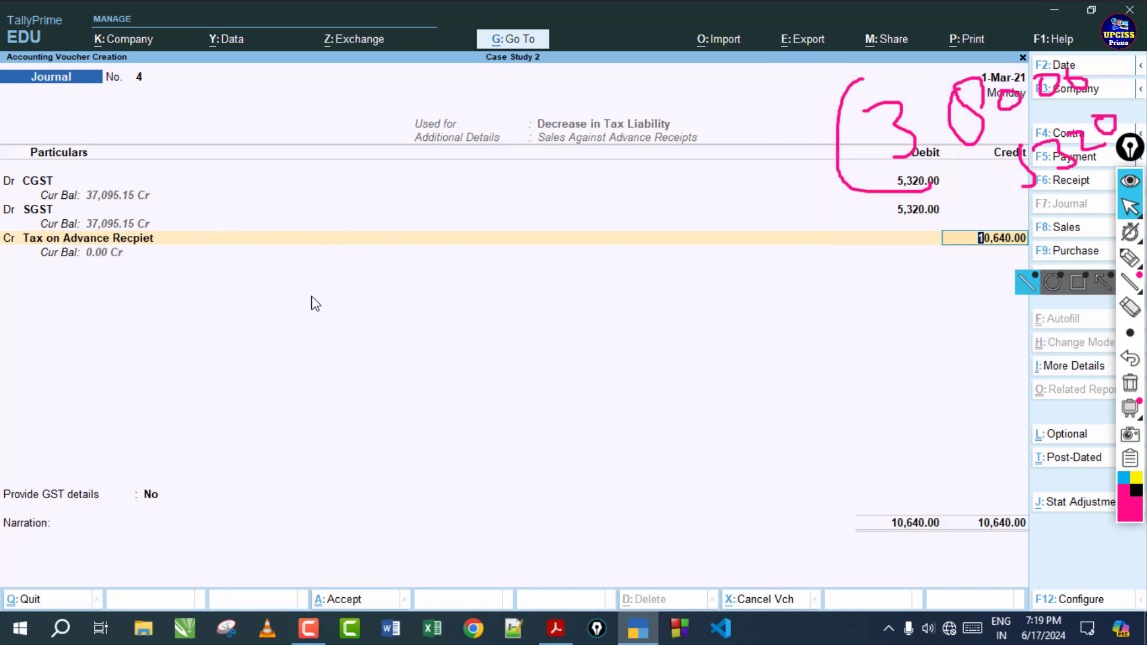
Mark the Tax on Advance Recpiet entry, the two debit lines and the credit amount with the annotation pen
left_click(1130, 258)
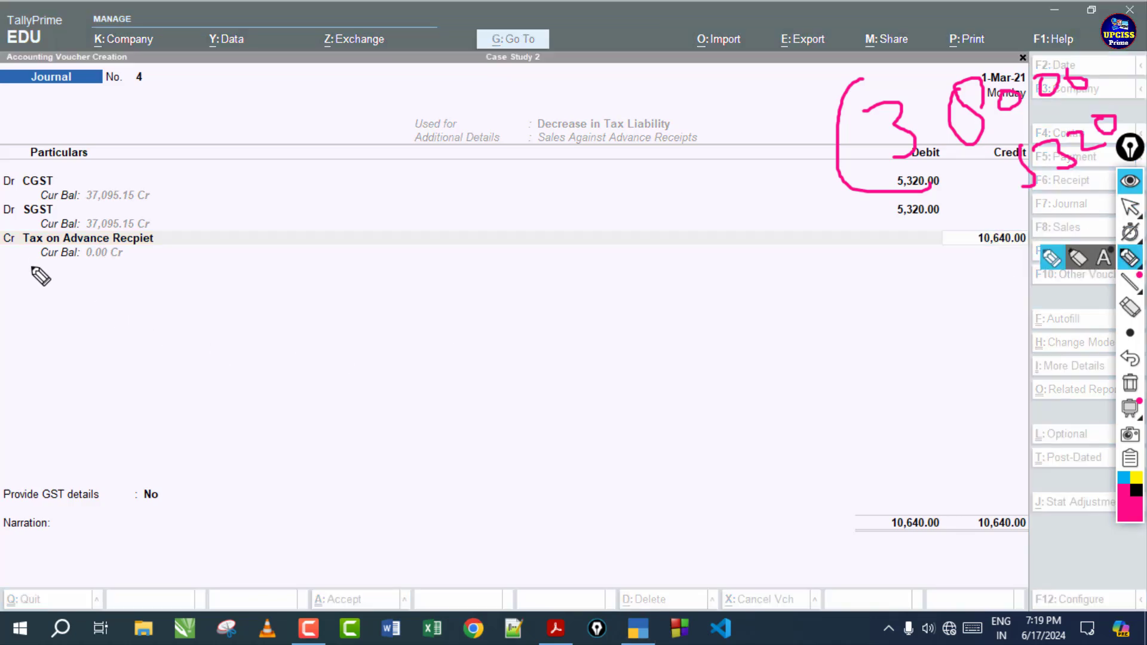
left_click_drag(2, 256, 160, 259)
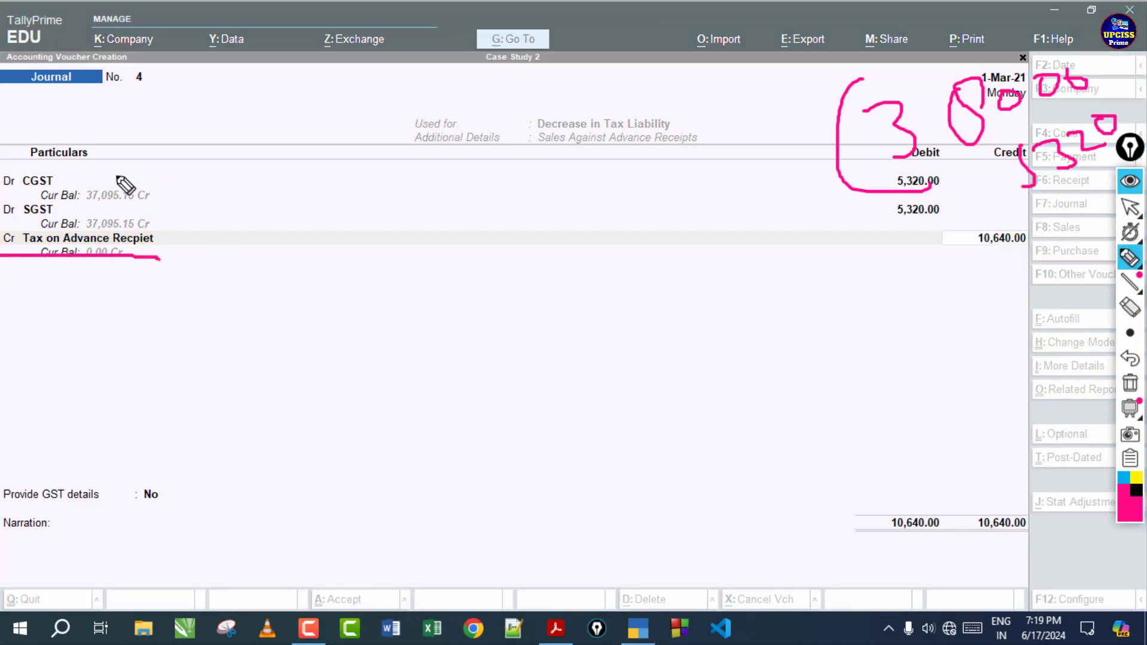
left_click_drag(85, 171, 179, 159)
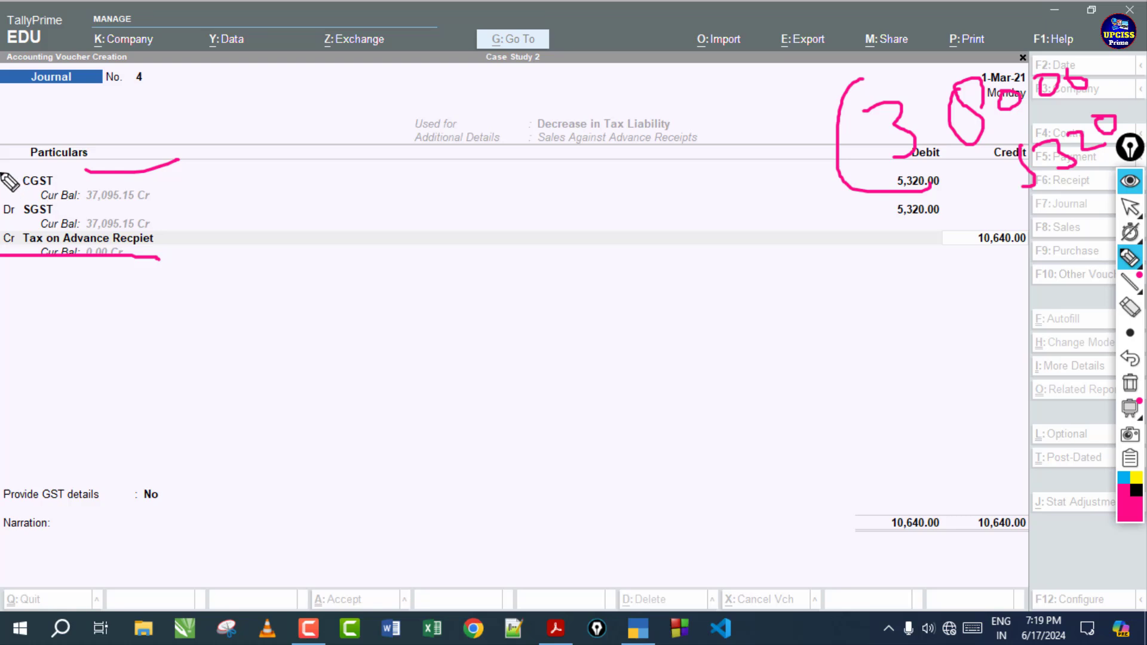
left_click_drag(2, 175, 12, 212)
left_click_drag(950, 256, 1008, 255)
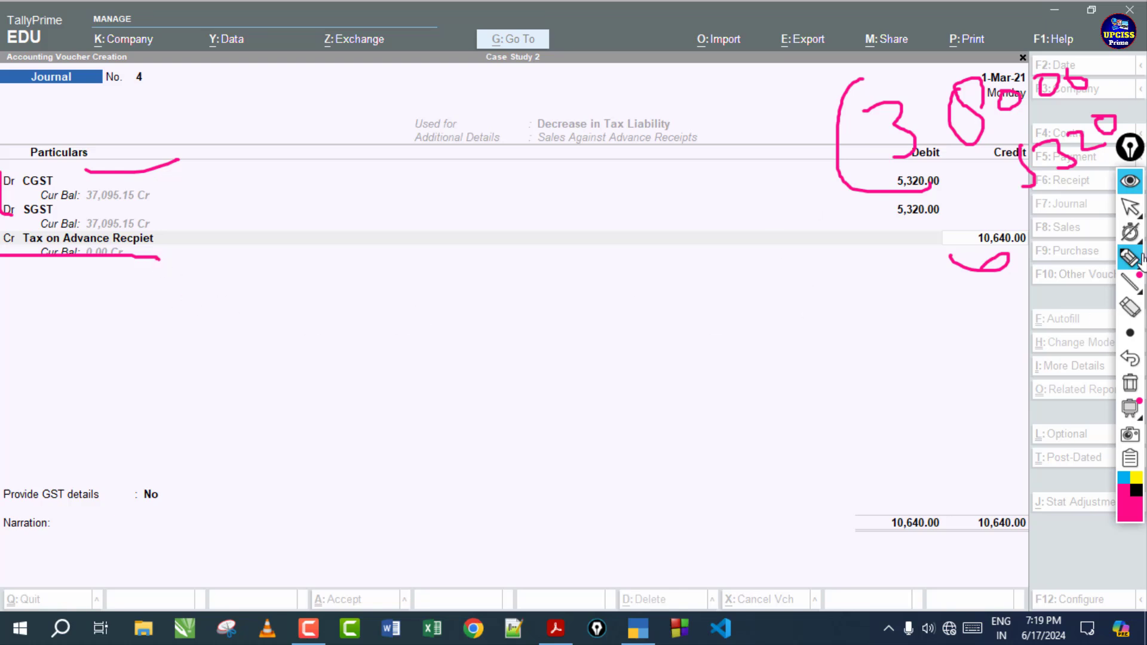
left_click(1130, 207)
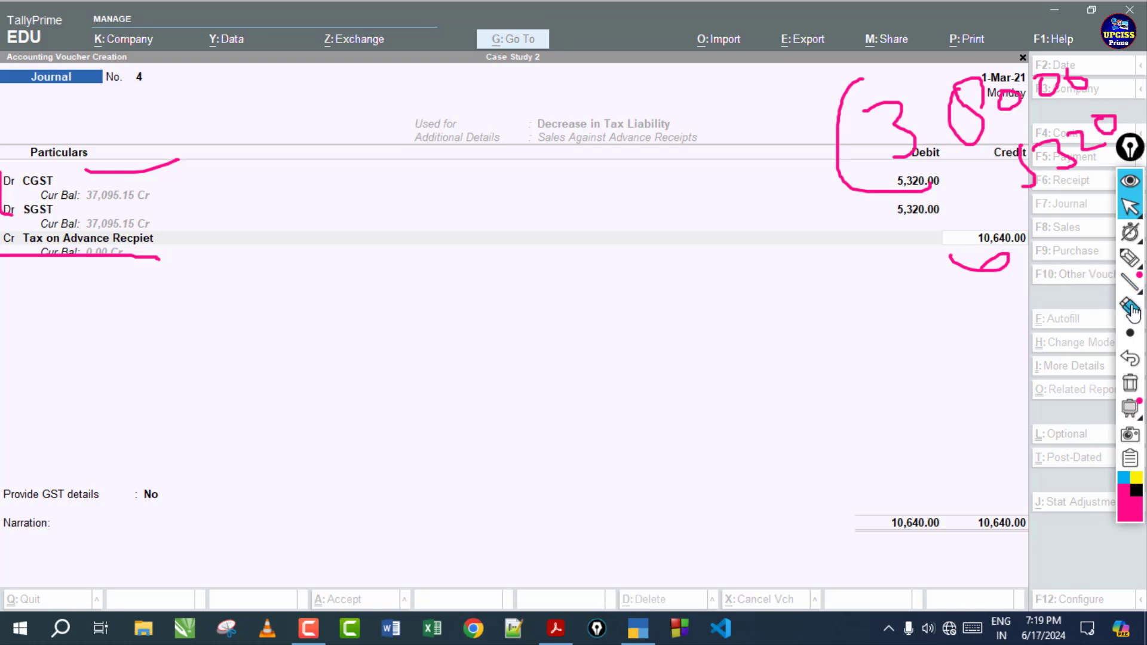
Clear the pen annotations and save the 10,640 GST adjustment journal voucher
left_click(1132, 386)
left_click(916, 281)
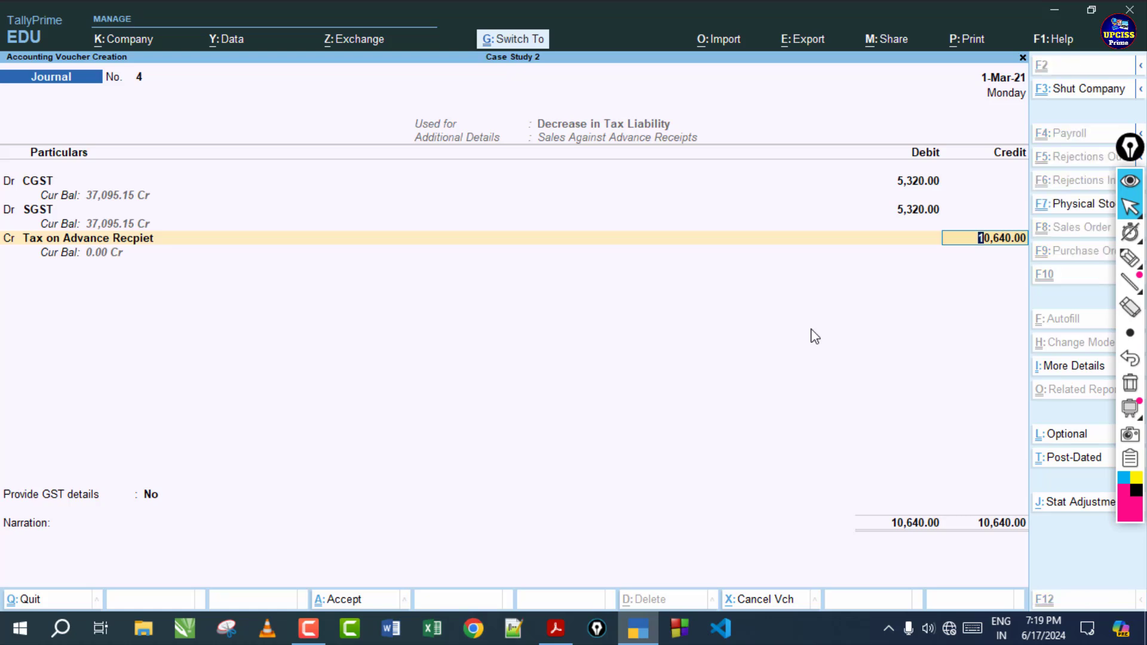
key("ctrl+a")
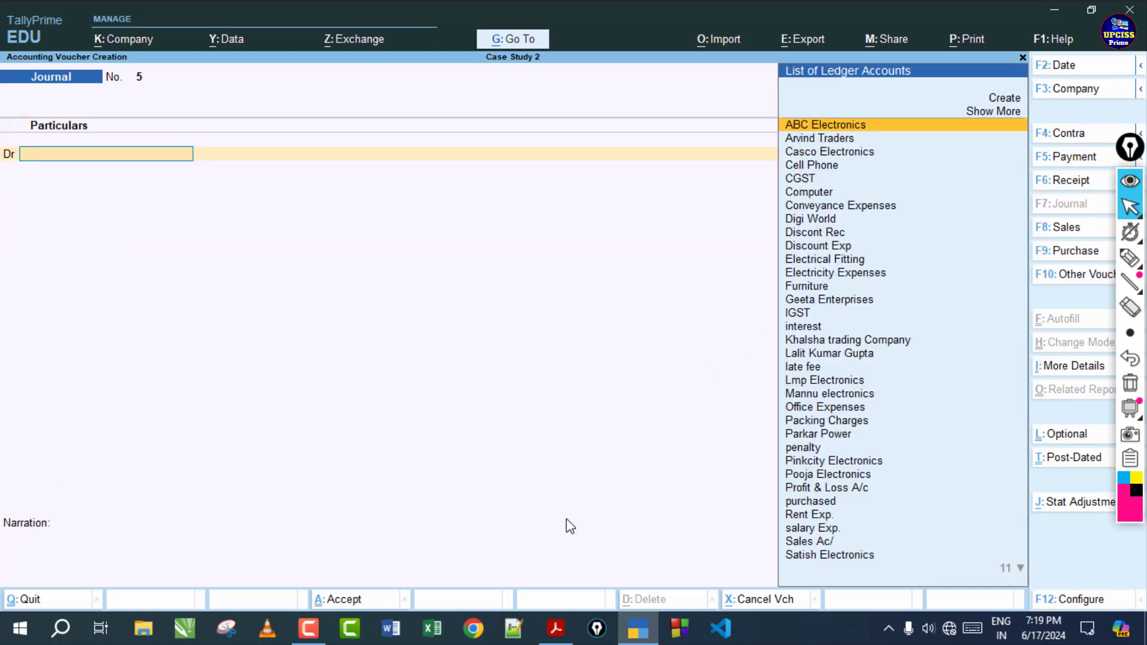
Switch to the case study PDF in Acrobat, mark transaction 83's date and Composition Dealer note, and clear the marks
left_click(556, 628)
scroll(655, 200, "down", 2)
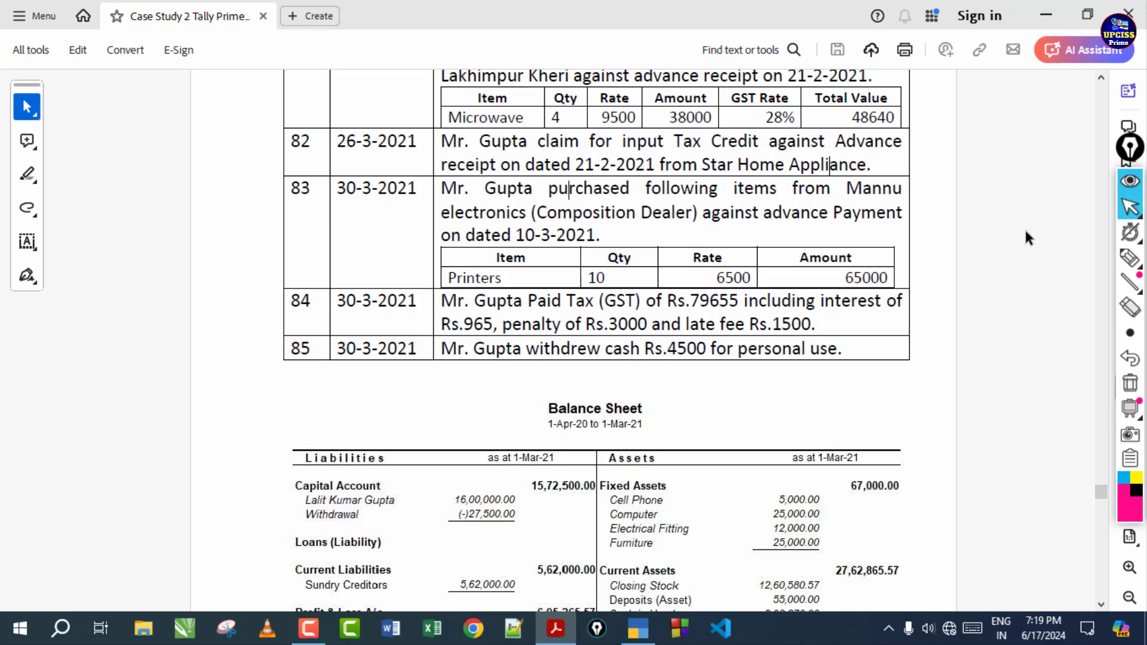
left_click(1130, 258)
left_click_drag(337, 212, 393, 211)
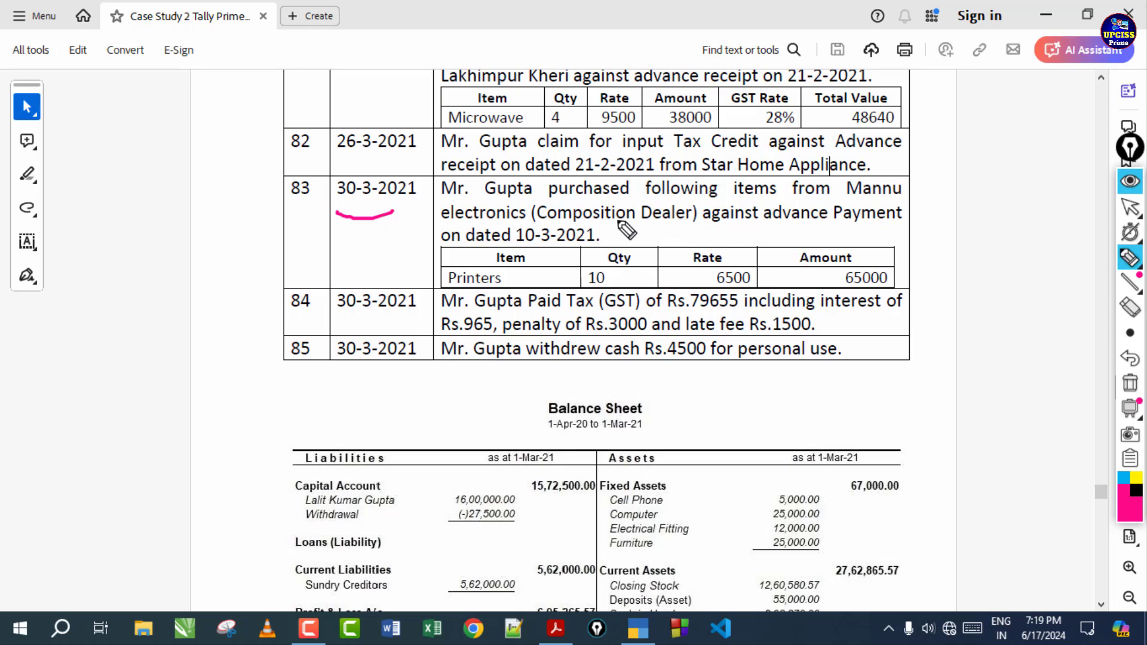
left_click_drag(606, 229, 672, 230)
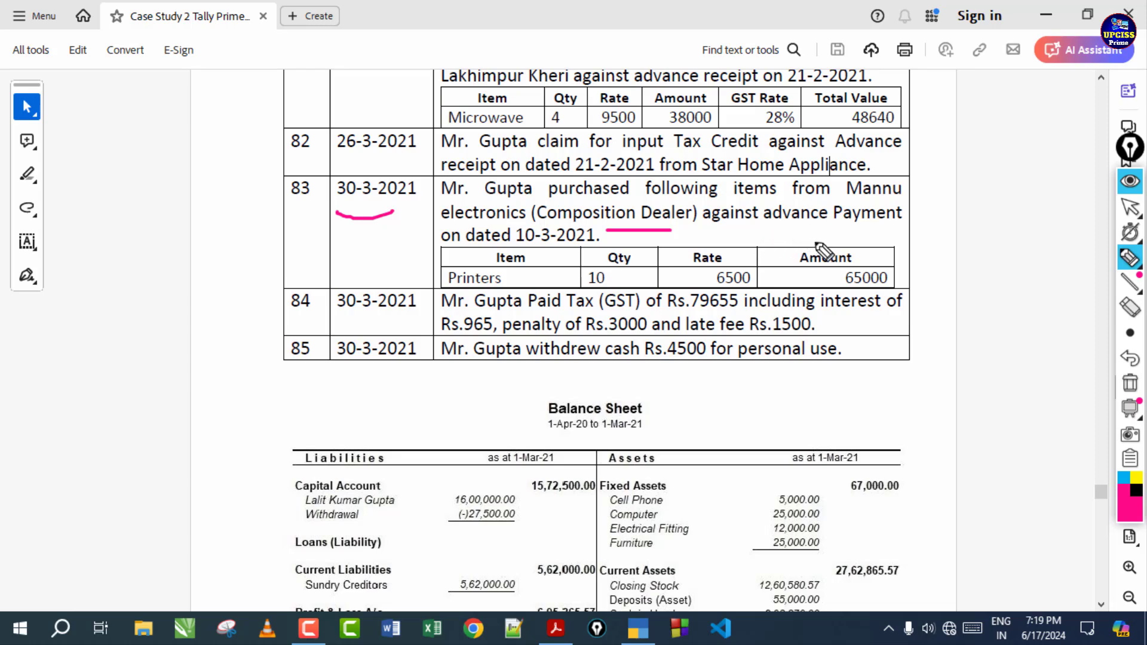
left_click(1129, 383)
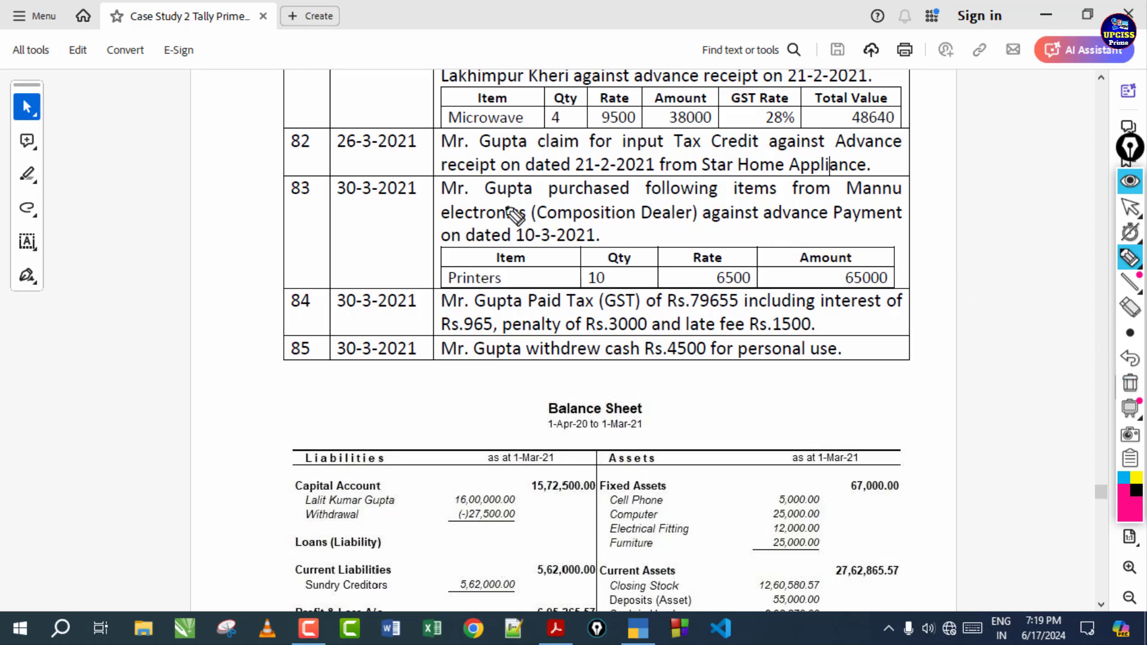
Mark the Printers row and the supplier Mannu electronics in transaction 83 with the annotation pen, and clear the marks
left_click_drag(472, 256, 571, 304)
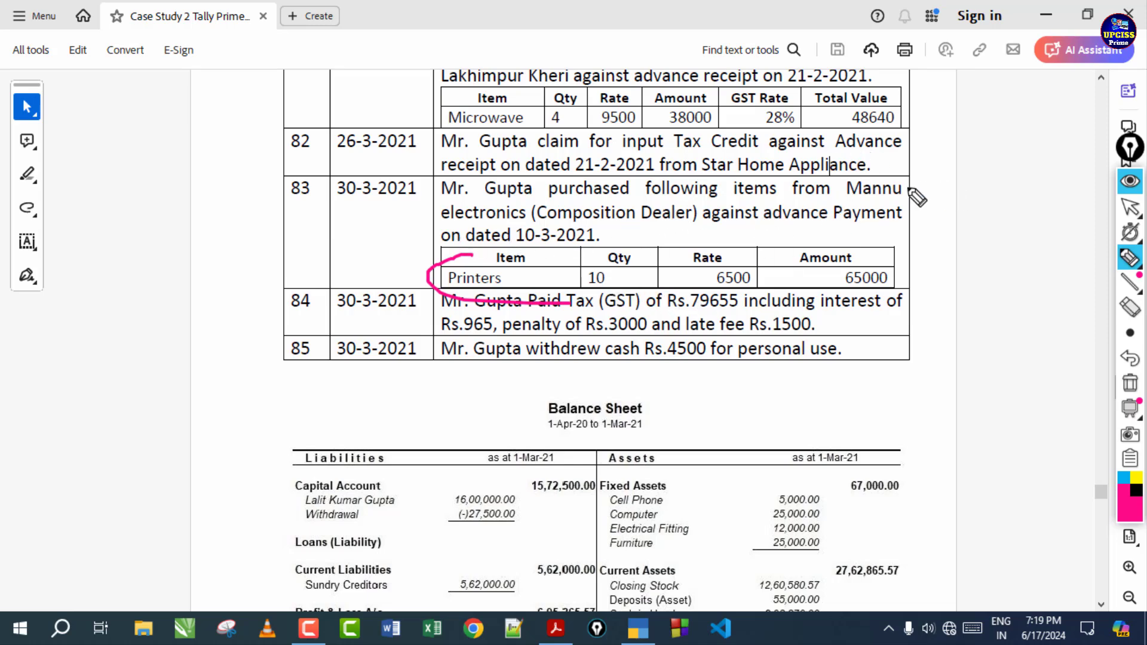
left_click_drag(860, 200, 1056, 188)
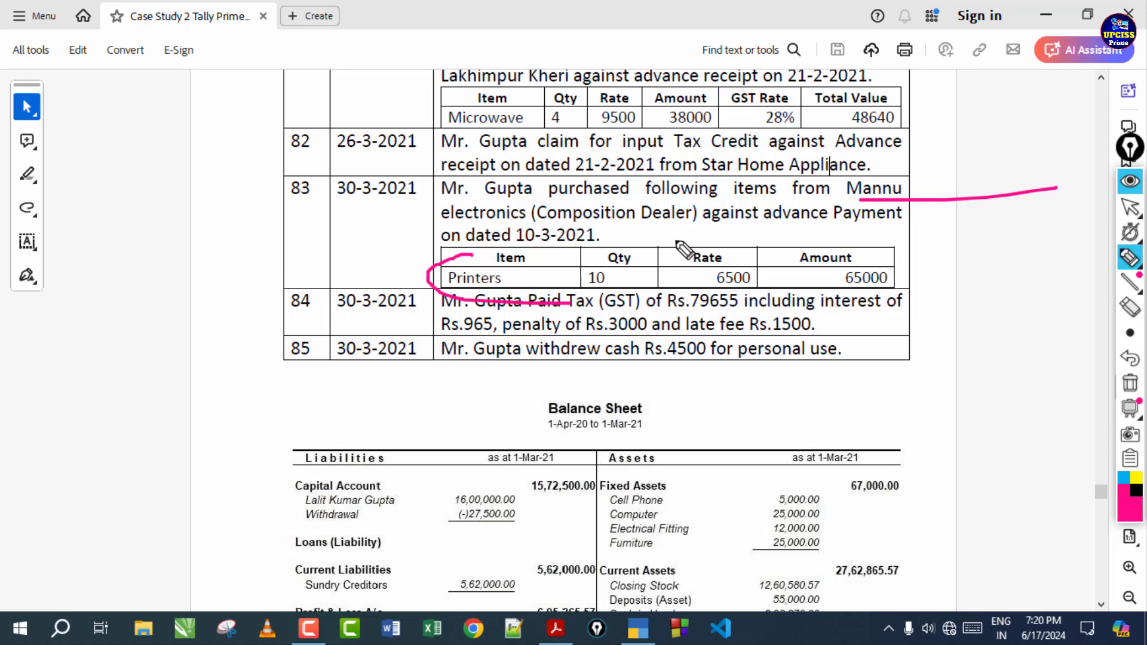
left_click(1129, 384)
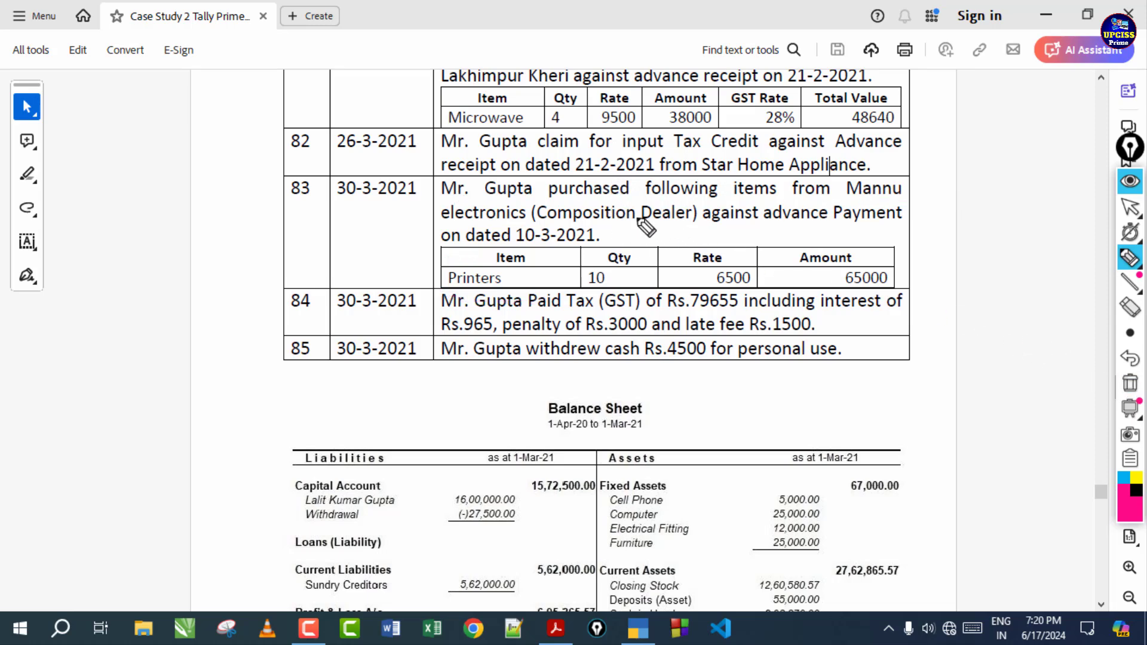
mouse_move(720, 201)
left_mouse_down()
mouse_move(726, 147)
mouse_move(744, 196)
left_mouse_up()
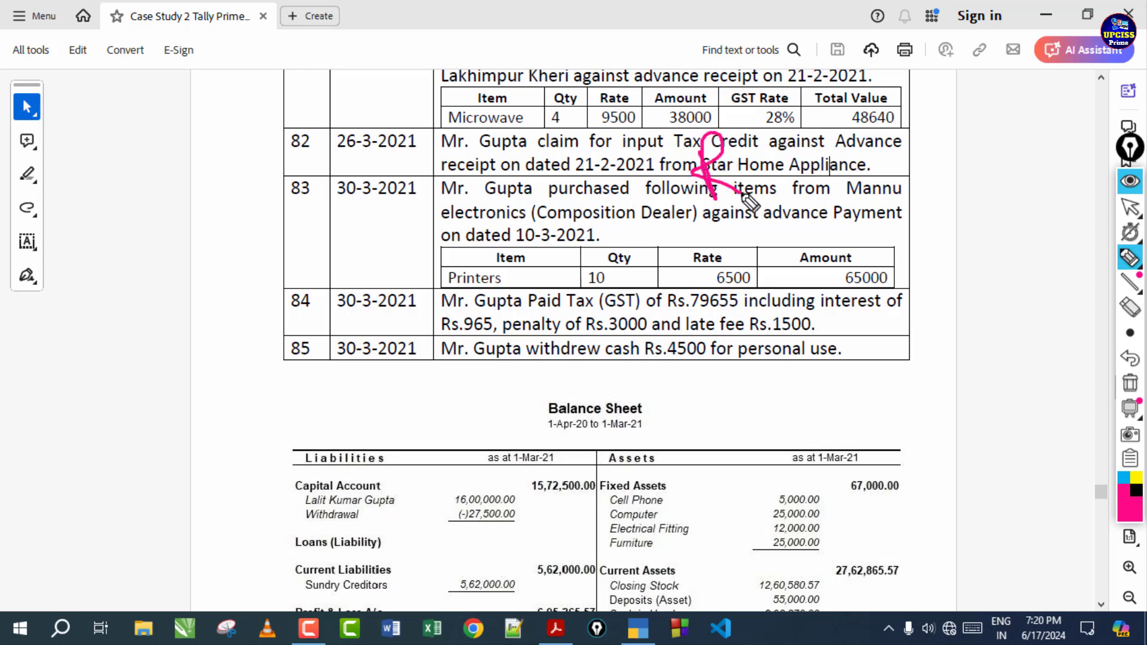
left_click_drag(831, 195, 893, 195)
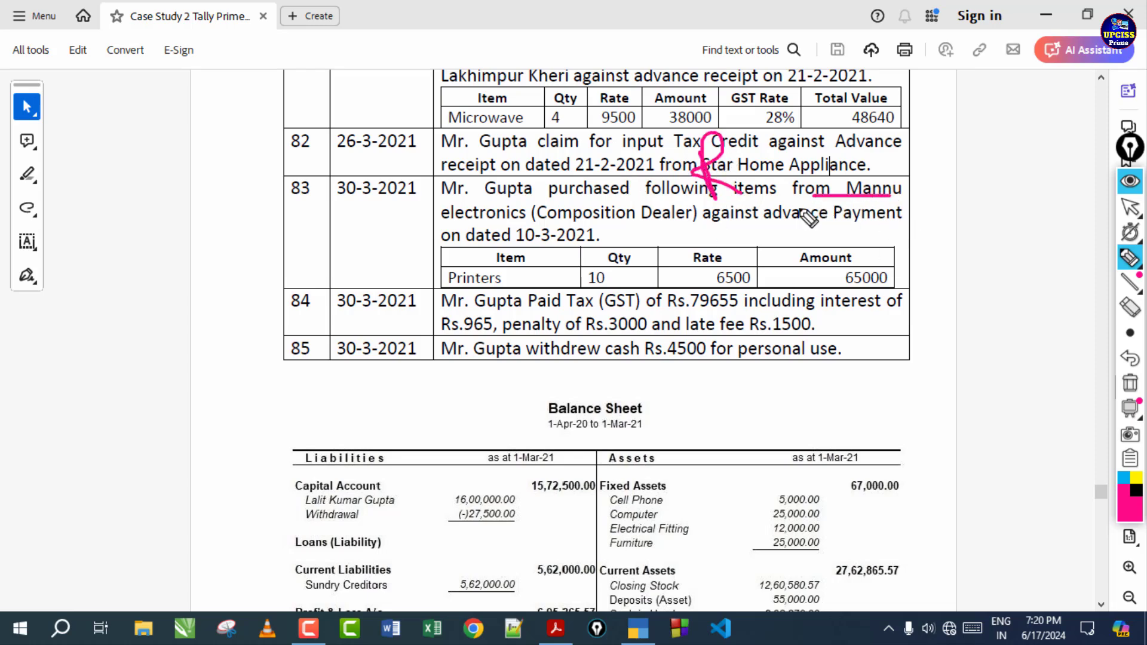
left_click_drag(413, 228, 497, 227)
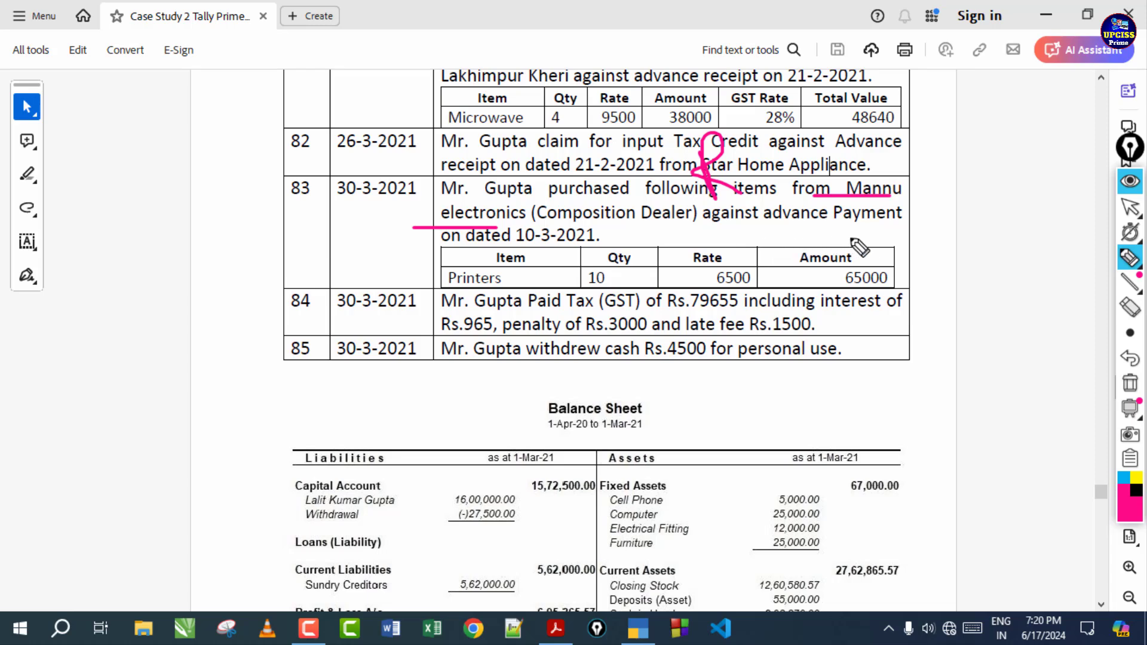
left_click(1130, 383)
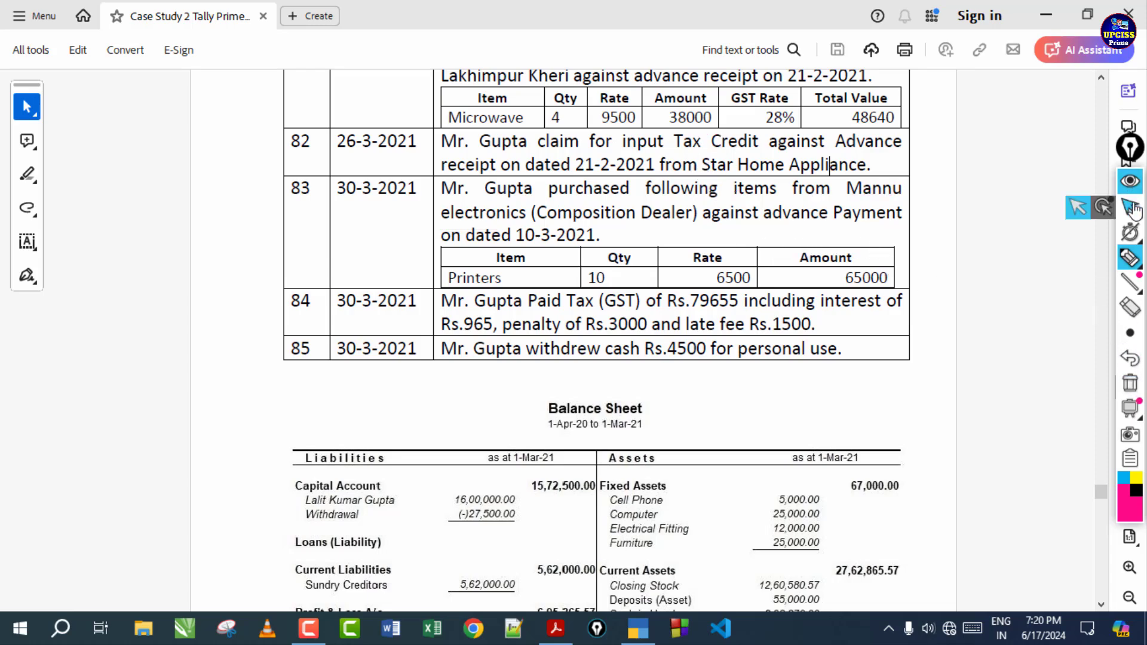
Switch to TallyPrime and start a purchase voucher with party Mannu electronics and the purchased ledger
left_click(1134, 210)
left_click(639, 628)
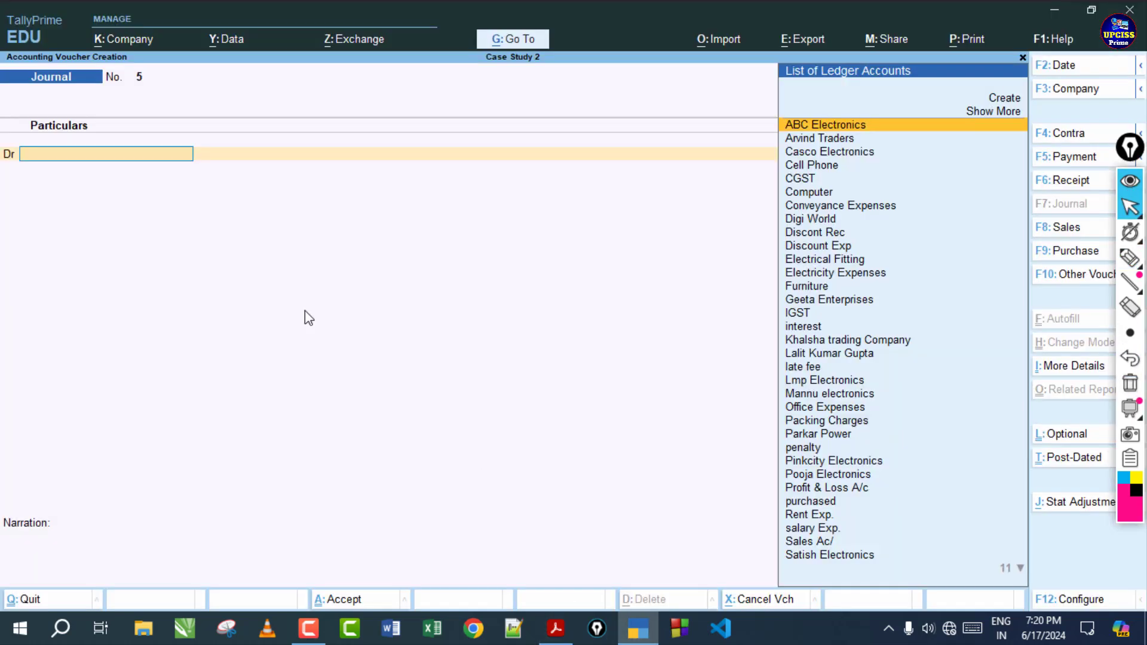
left_click(1055, 254)
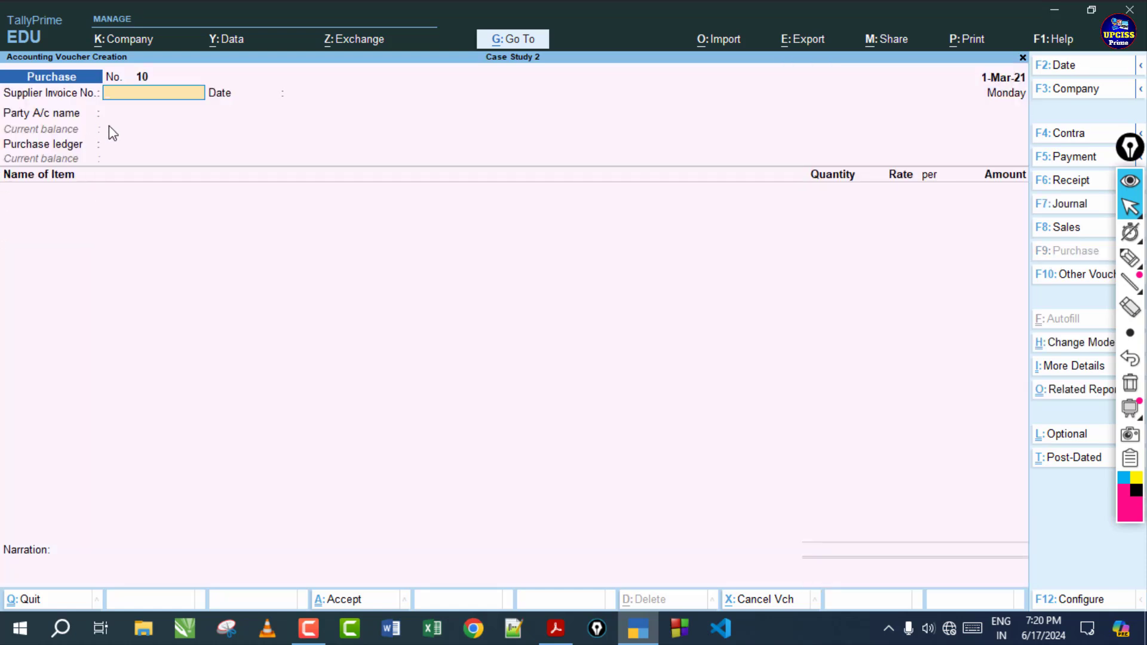
key("Return")
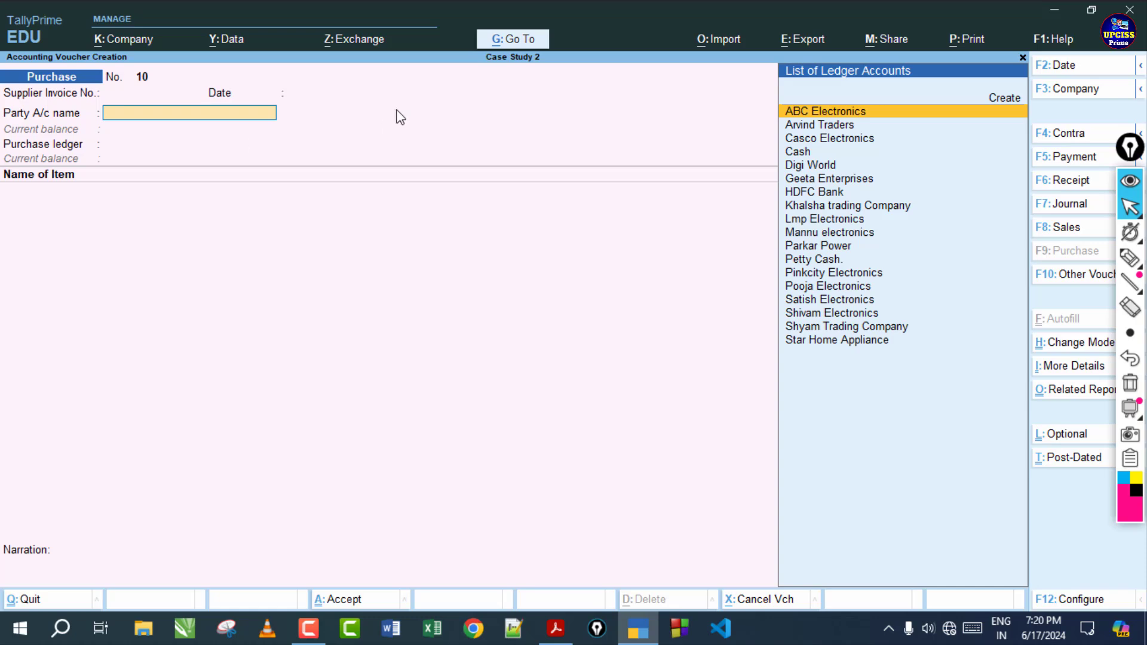
type("M")
key("Return")
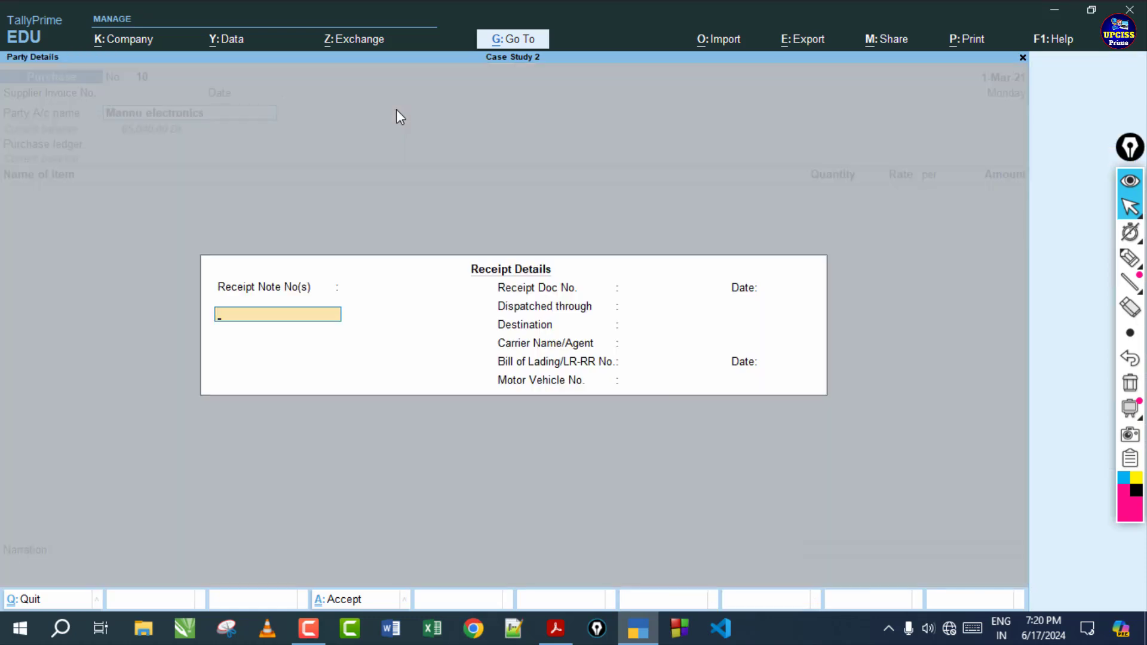
key("ctrl+a")
key("ctrl+a")
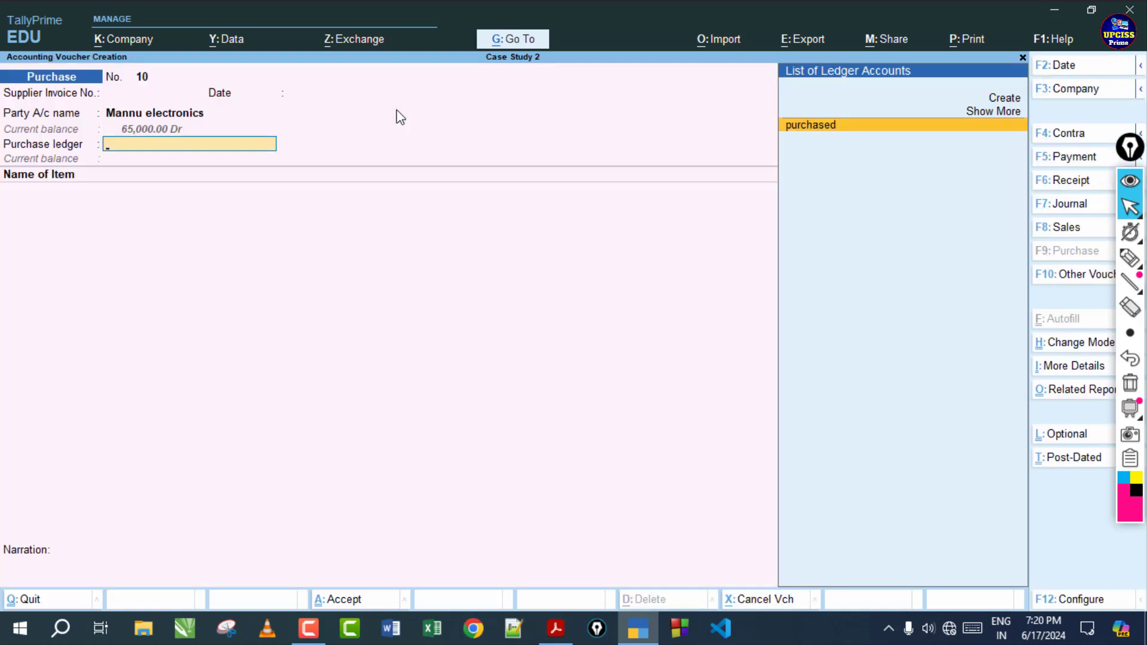
key("Return")
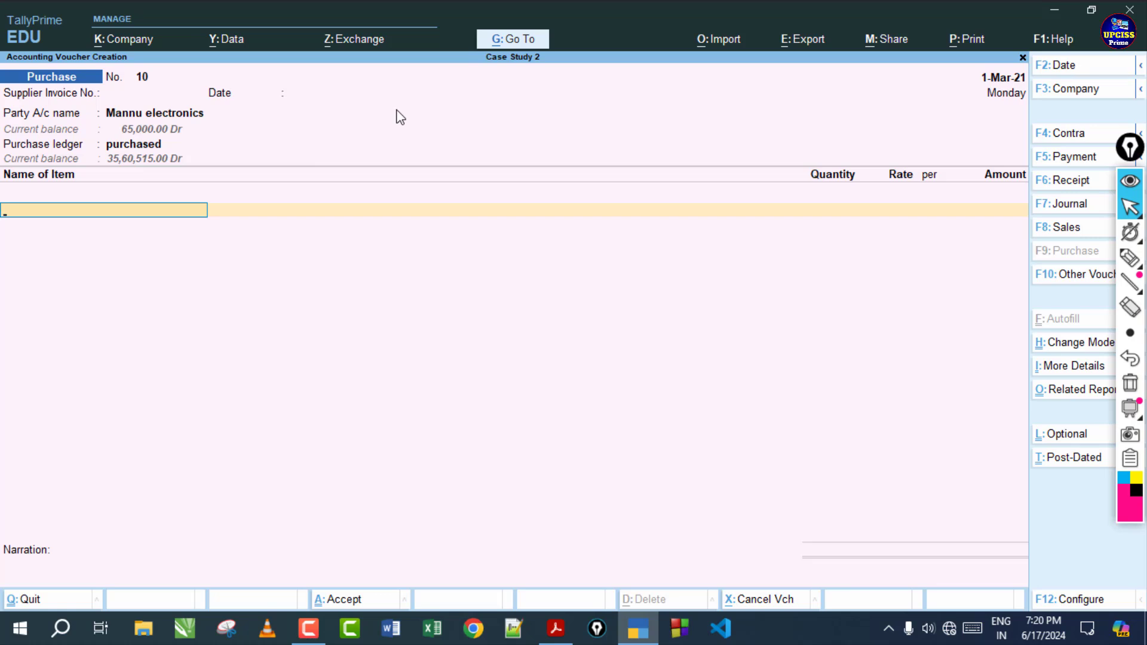
Add Printers as the purchase item and allocate it to the Nirmal Nagar location
type("P")
key("Return")
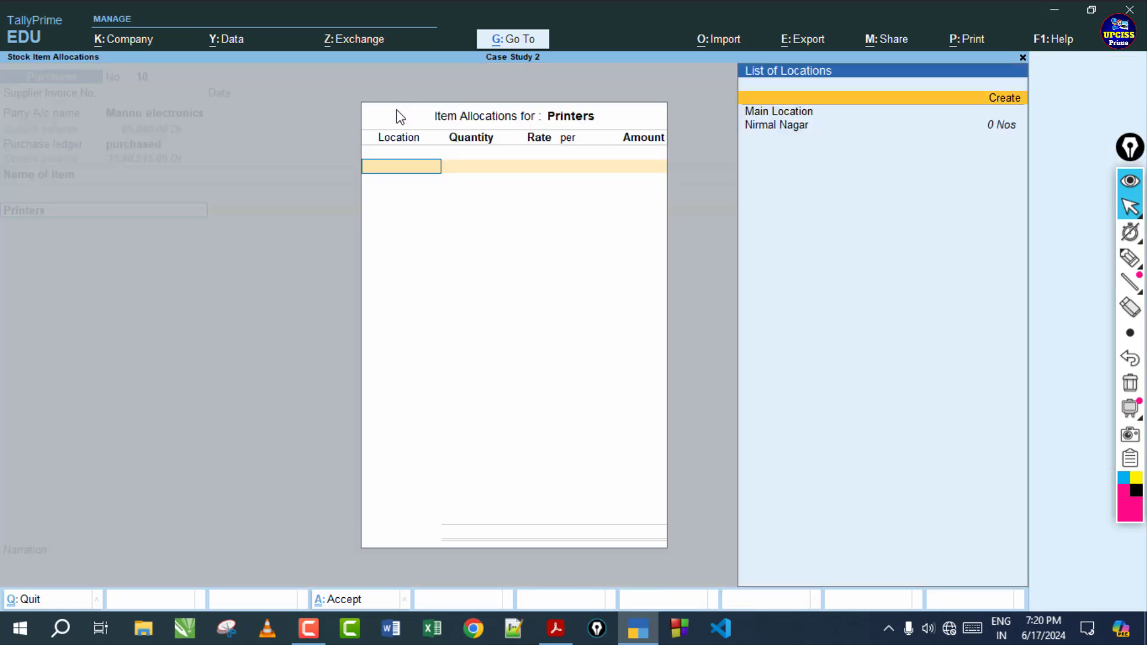
key("Down")
key("Down")
key("Return")
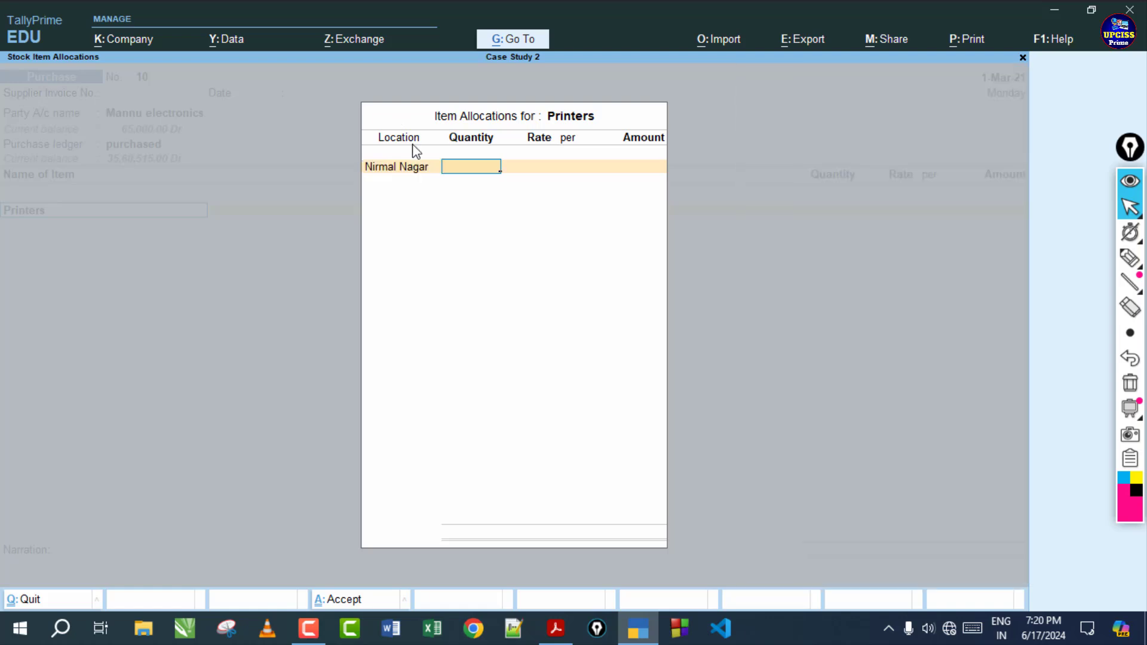
Check transaction 83's figures in the PDF, enter 10 Nos of Printers at 6,500 each, and save the purchase voucher
left_click(562, 632)
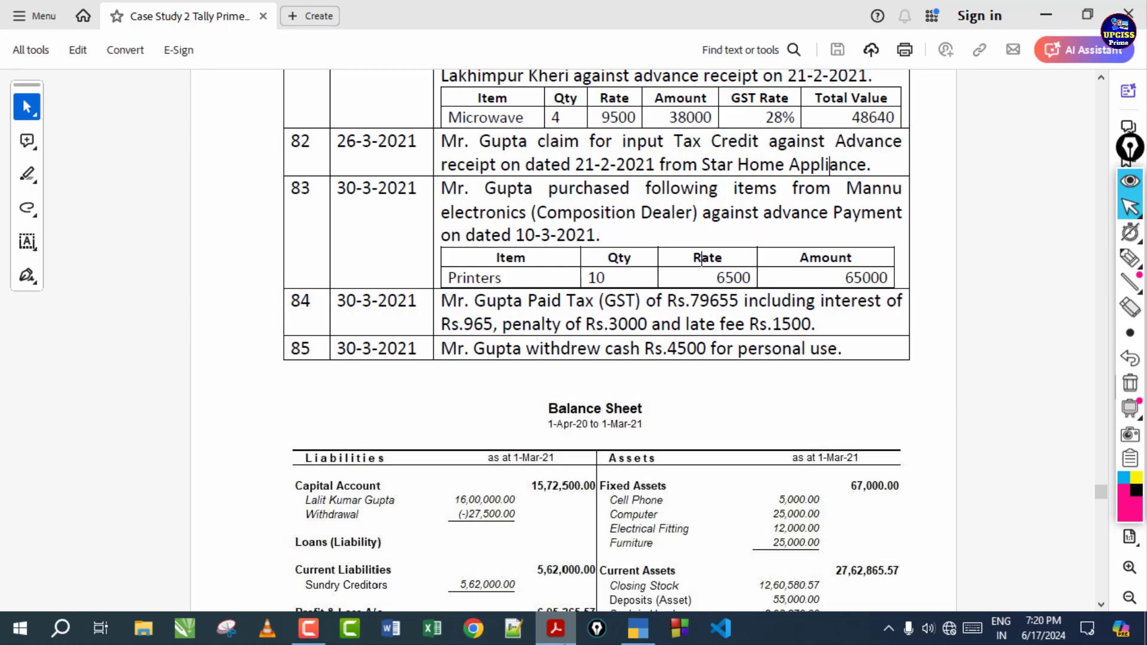
key("alt+Tab")
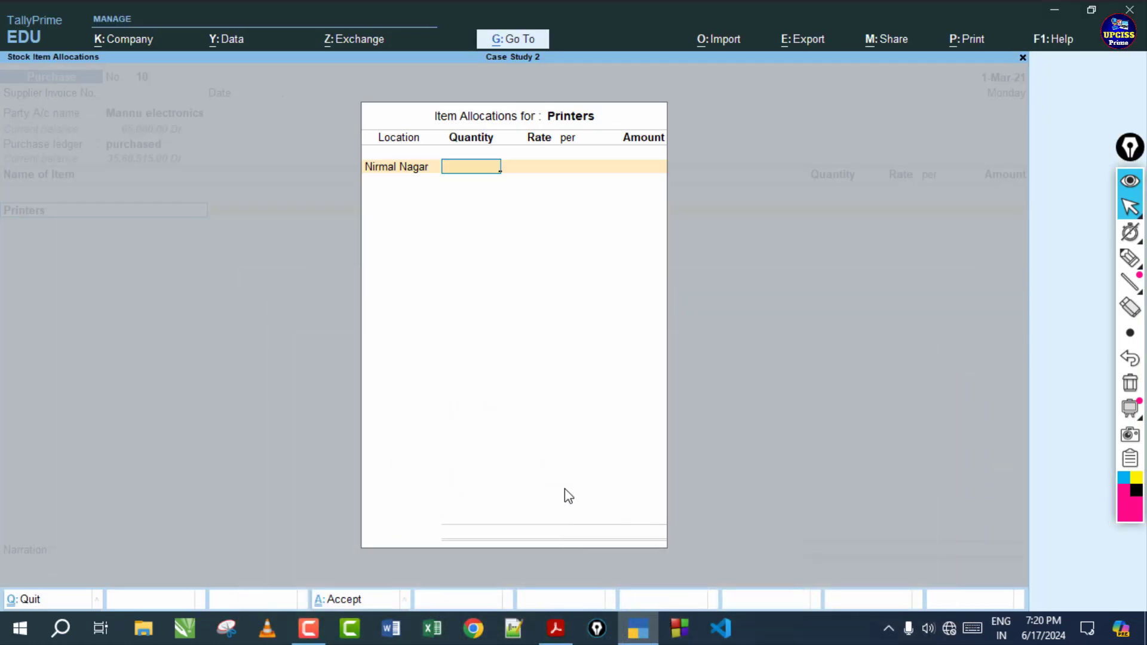
key("Return")
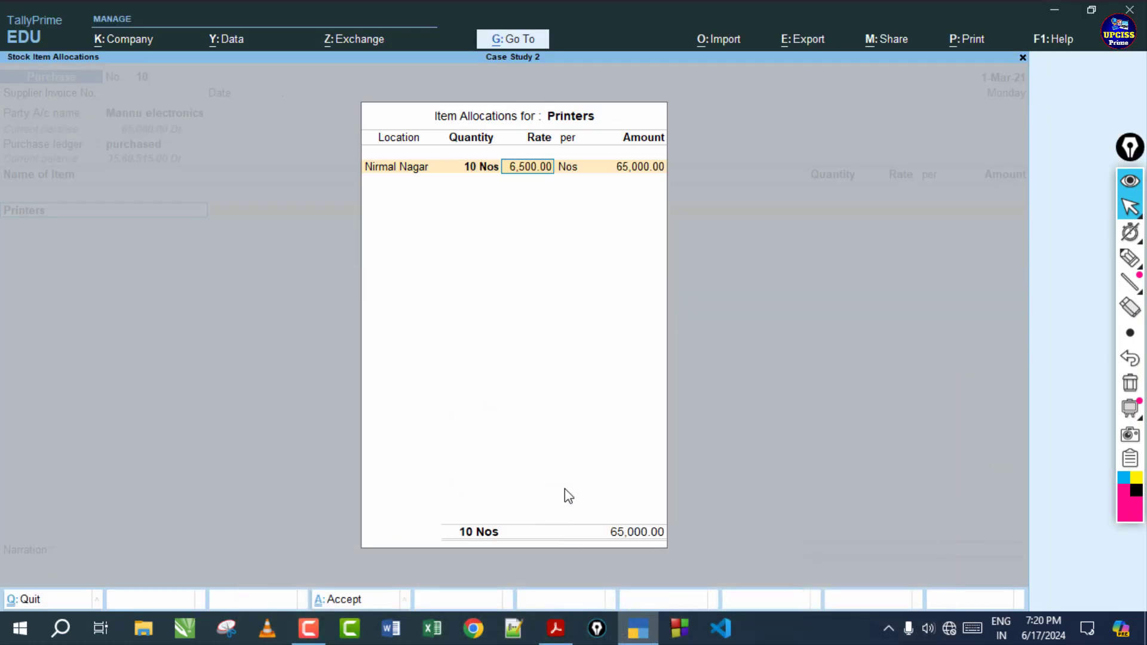
key("Return")
key("Return")
key("Return")
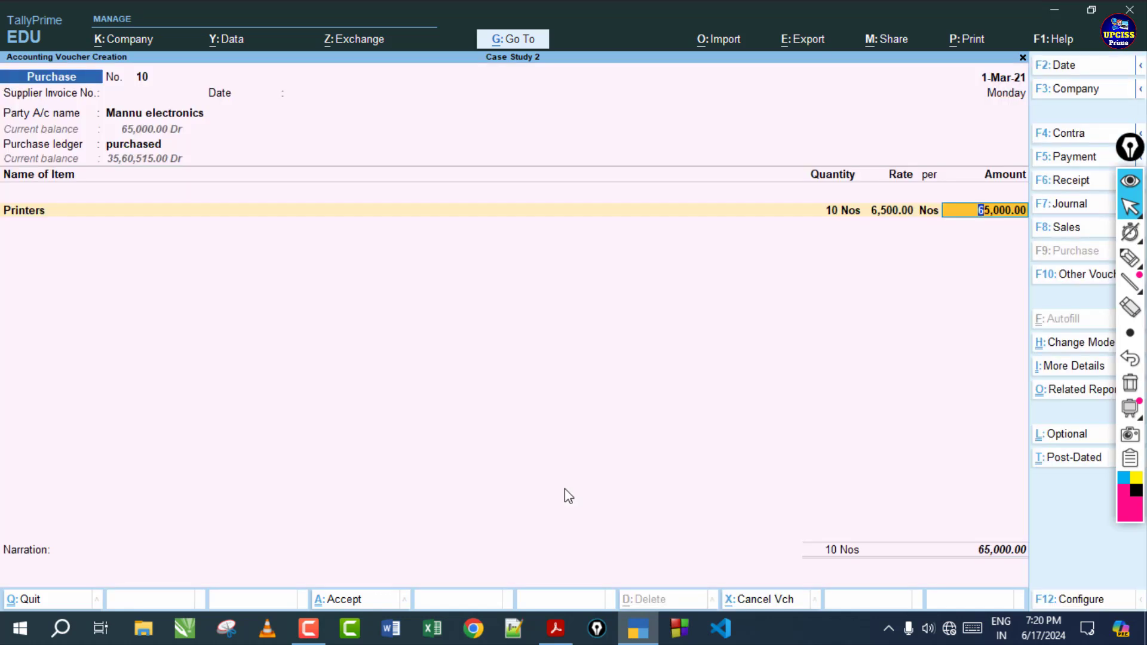
key("Return")
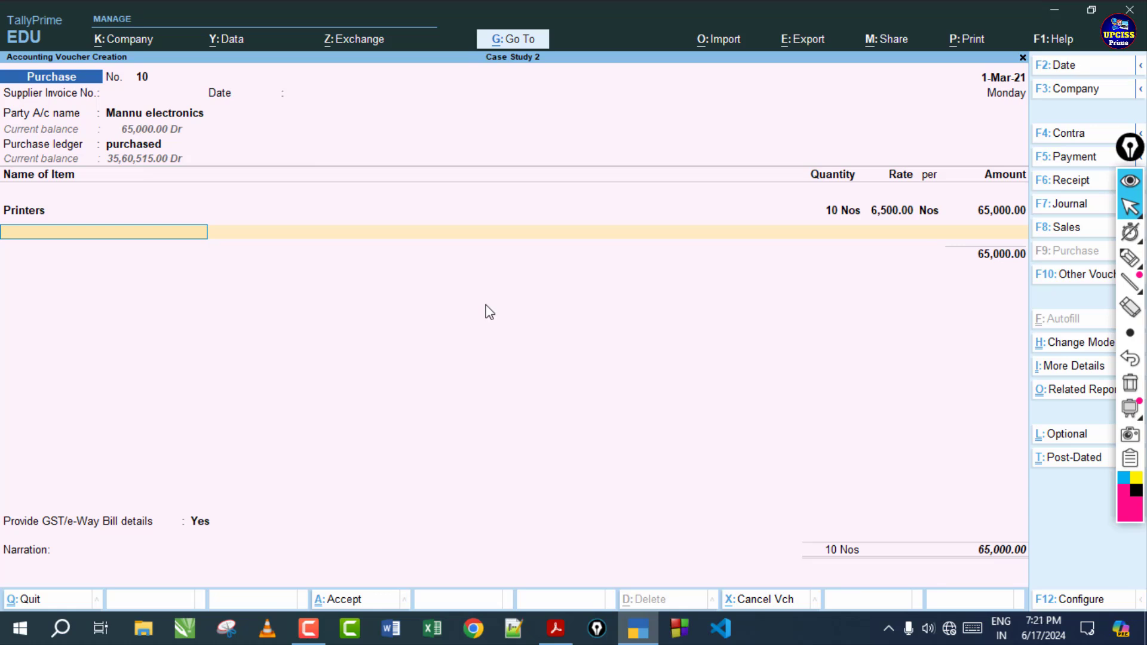
key("ctrl")
key("ctrl+a")
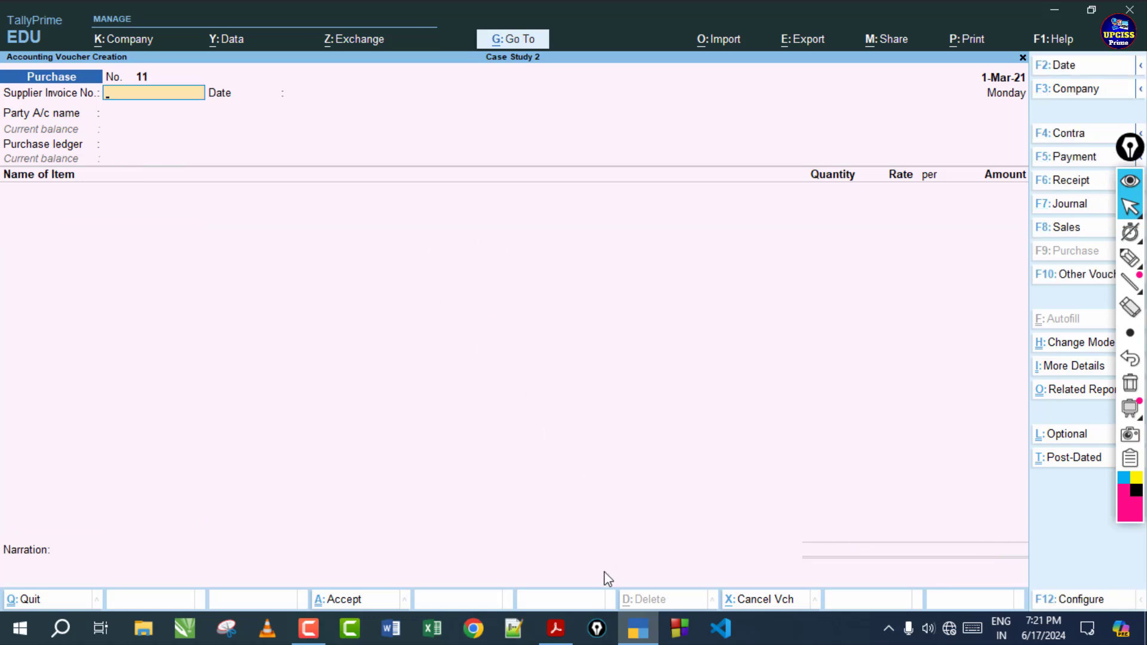
Switch to the case study PDF in Acrobat and underline the serial number of transaction 84
left_click(556, 629)
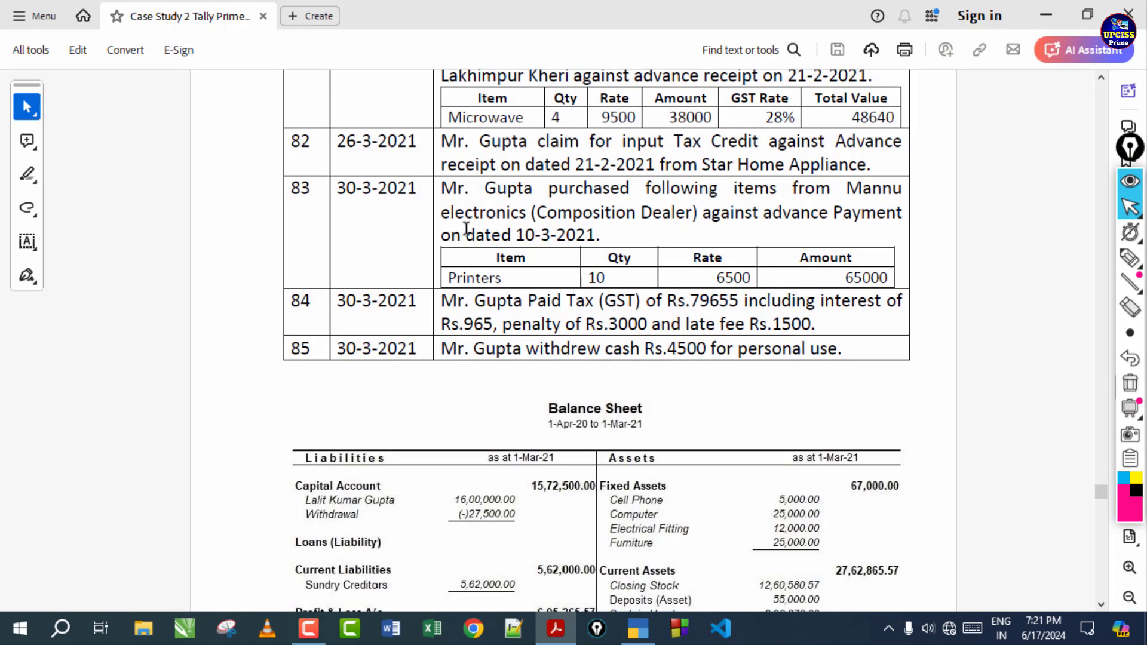
left_click_drag(467, 216, 558, 252)
left_click(660, 184)
scroll(757, 156, "down", 2)
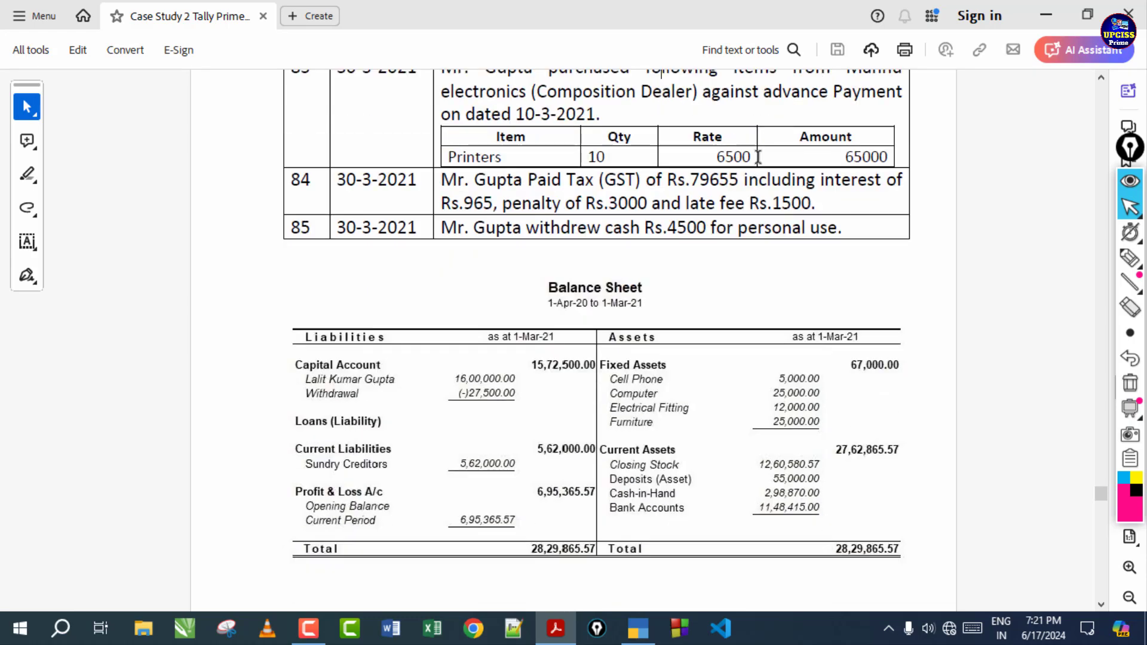
left_click(1130, 258)
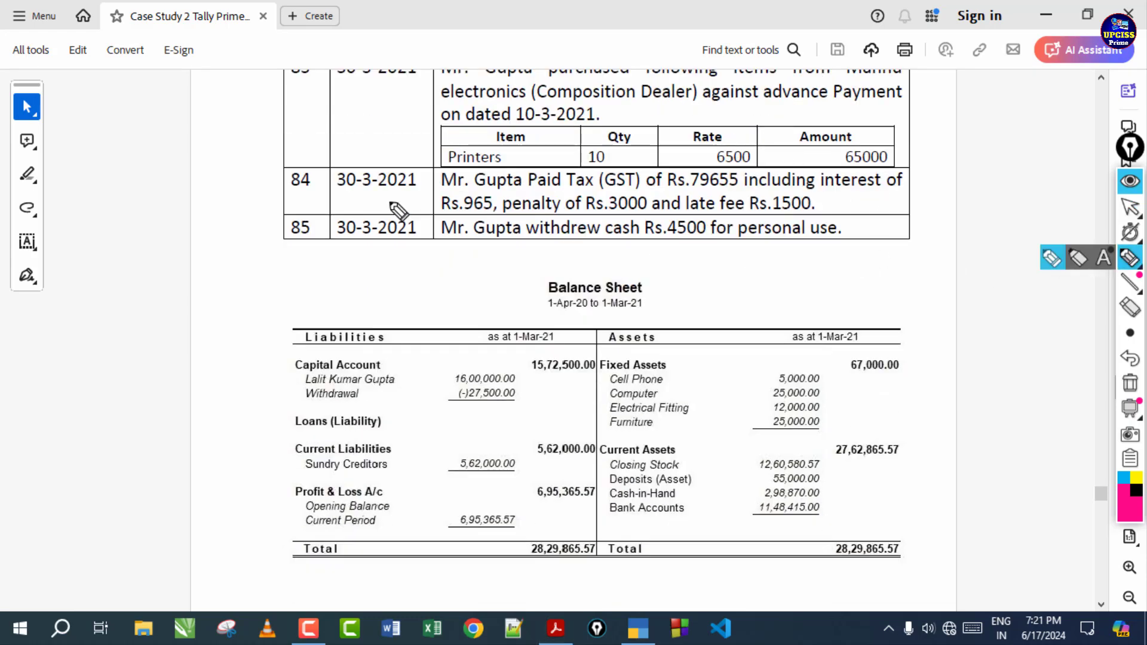
left_click_drag(281, 197, 353, 194)
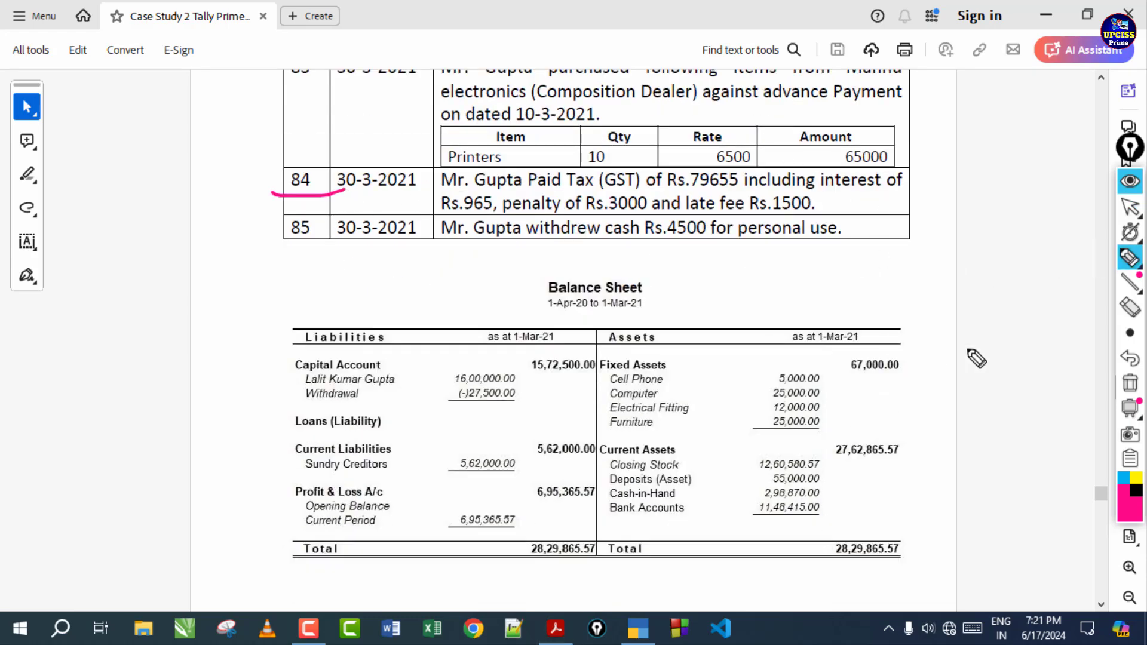
Underline transaction 84's payer, GST payment of Rs.79655, interest of Rs.965 and penalty of Rs.3000 in the PDF, and clear the pen marks
left_click_drag(427, 189, 534, 189)
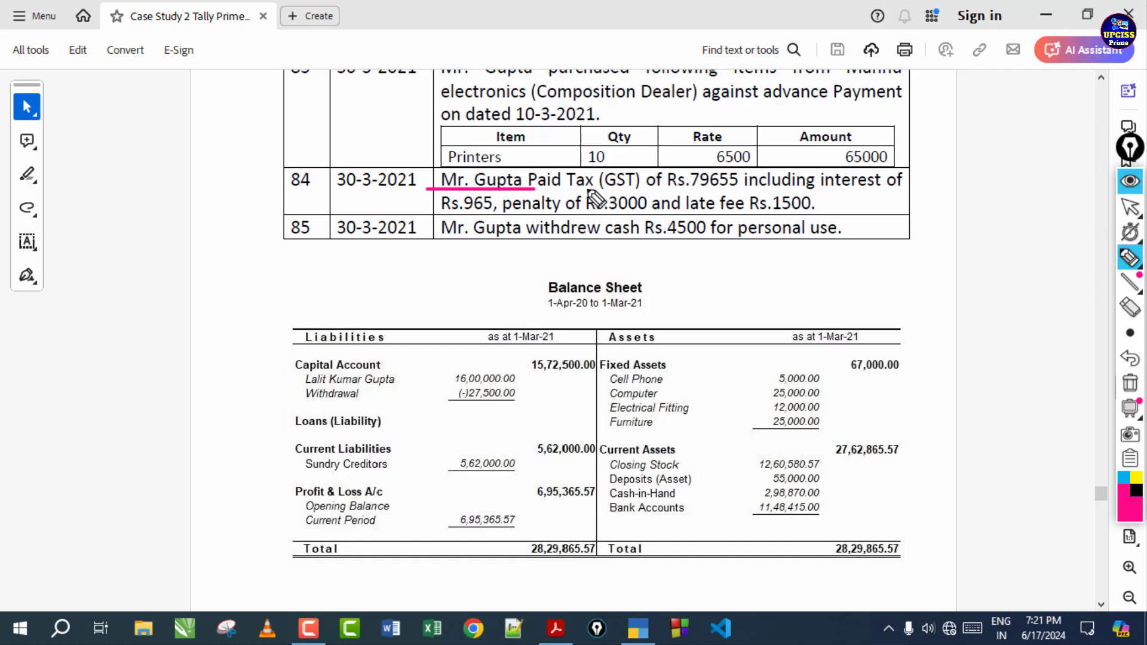
left_click_drag(587, 190, 666, 190)
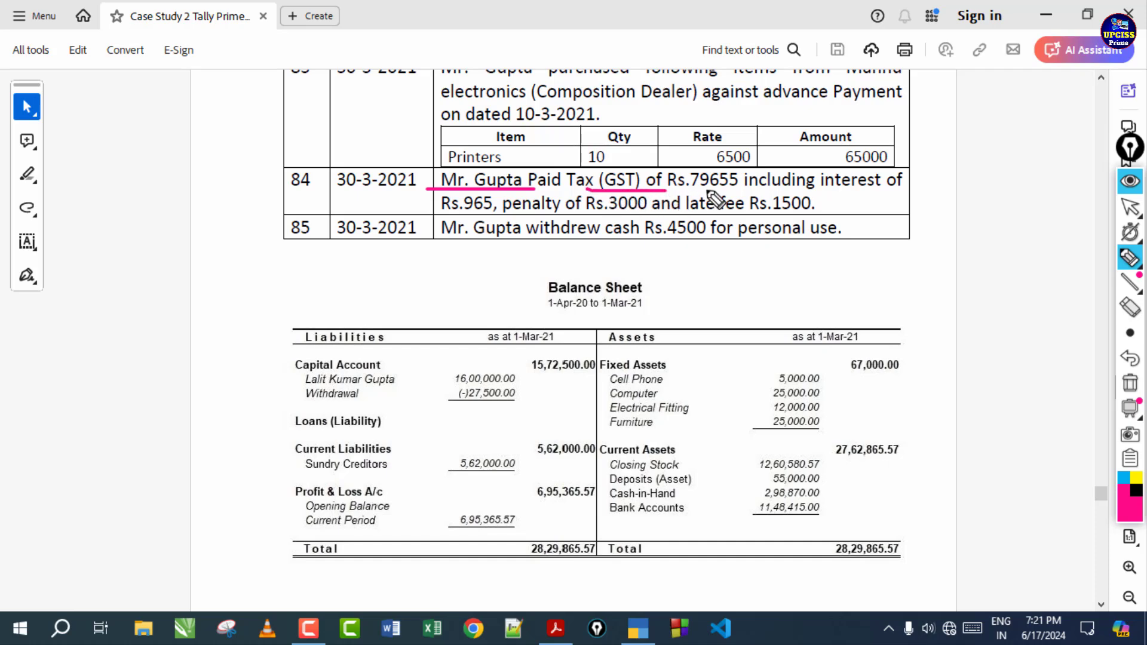
left_click_drag(688, 191, 750, 191)
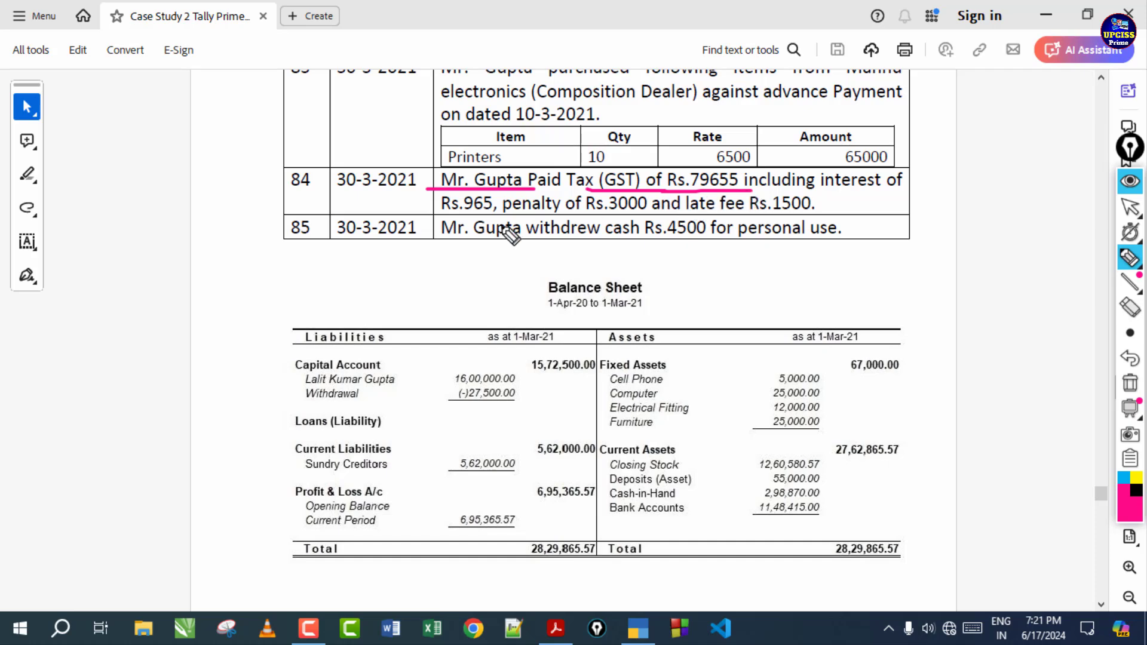
left_click_drag(443, 212, 493, 212)
left_click_drag(566, 212, 648, 215)
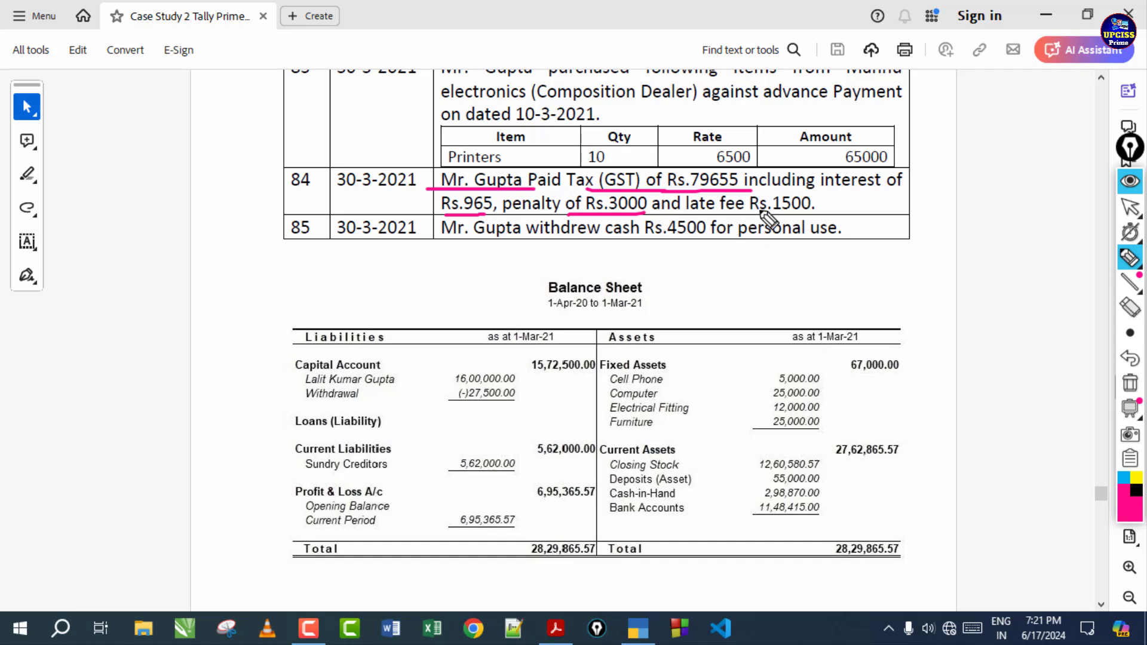
left_click(1129, 381)
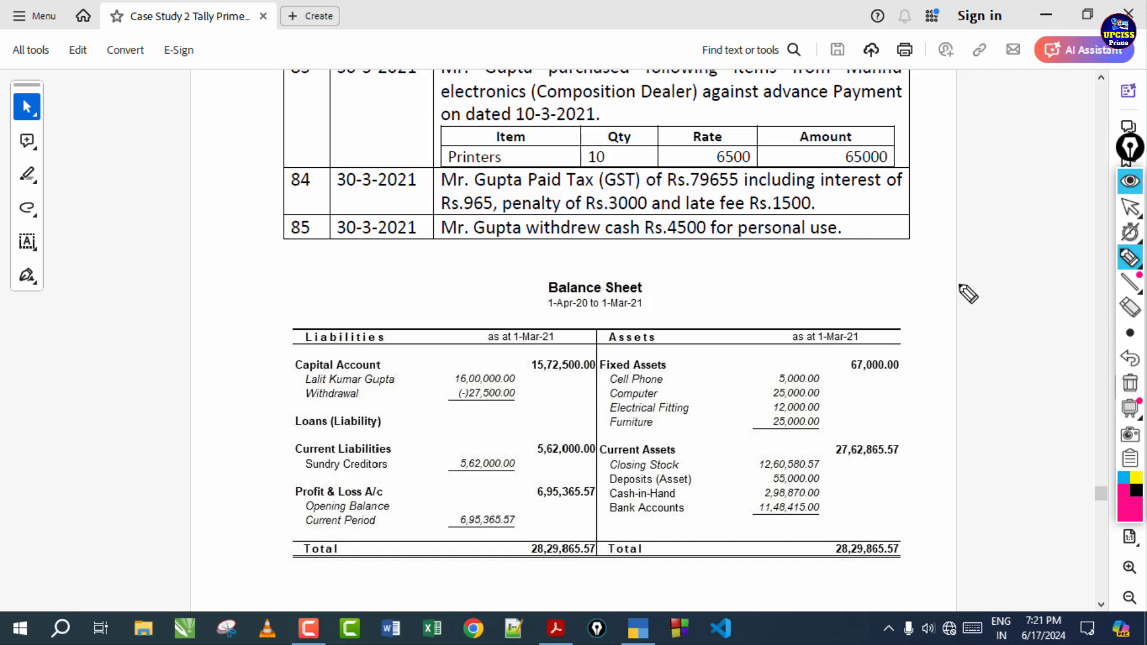
Mark the interest wording and the space after the late fee in transaction 84, clear the marks and restore the normal pointer
left_click_drag(808, 198, 913, 198)
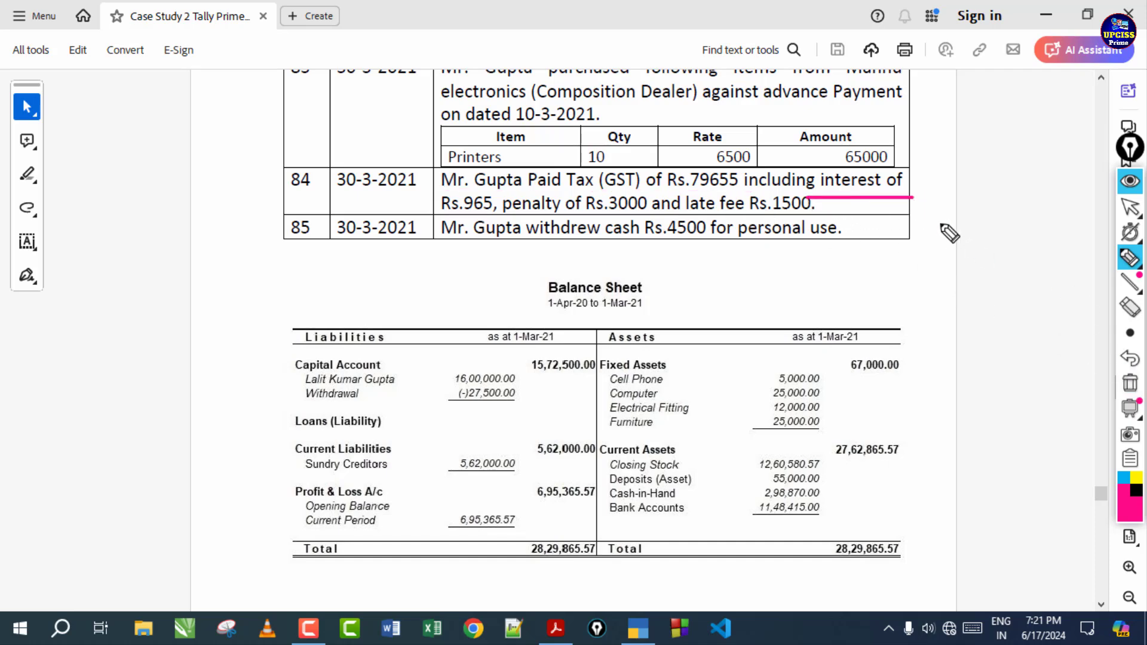
left_click_drag(848, 213, 975, 192)
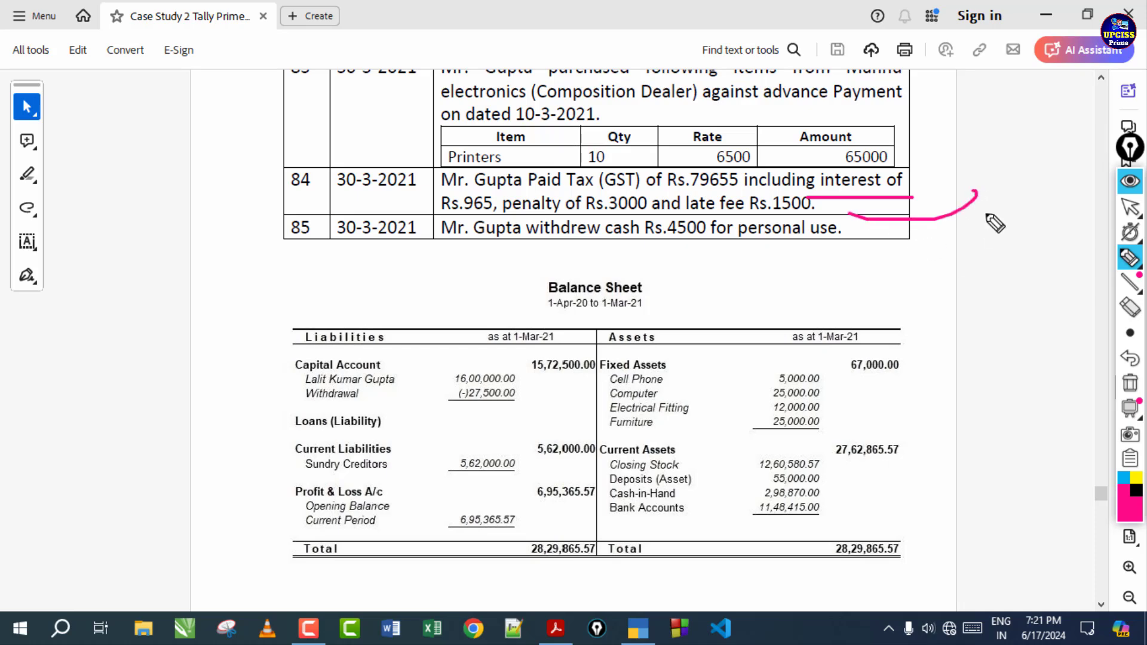
left_click(1130, 206)
left_click(1130, 383)
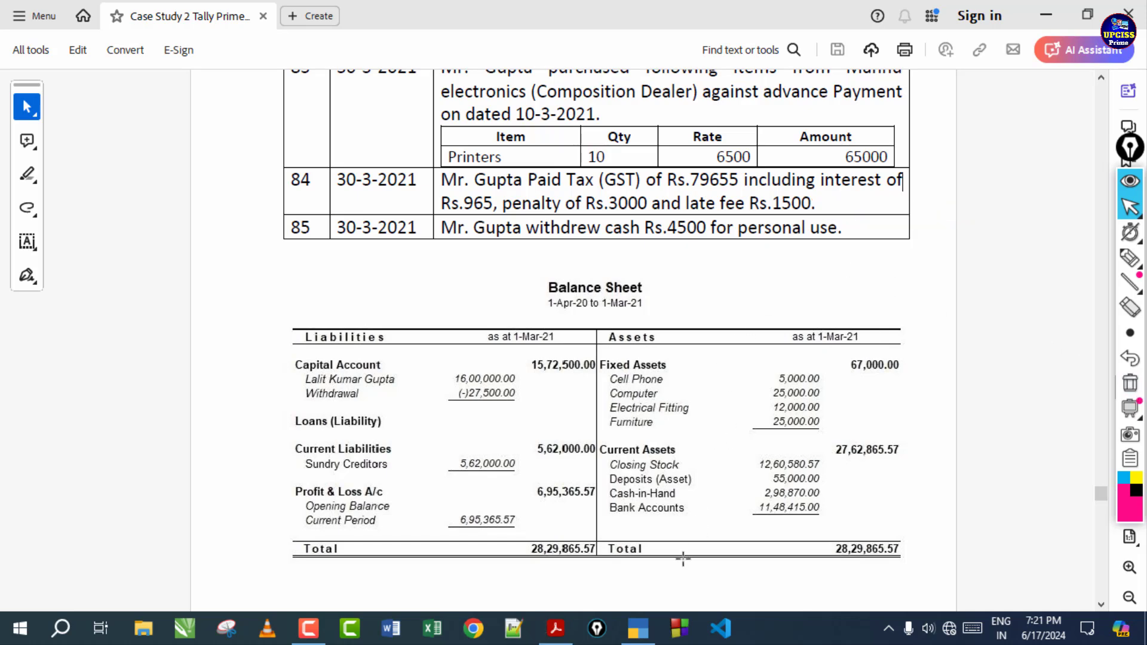
Switch to TallyPrime, abandon the blank purchase voucher and open the Trial Balance in detailed view
left_click(638, 628)
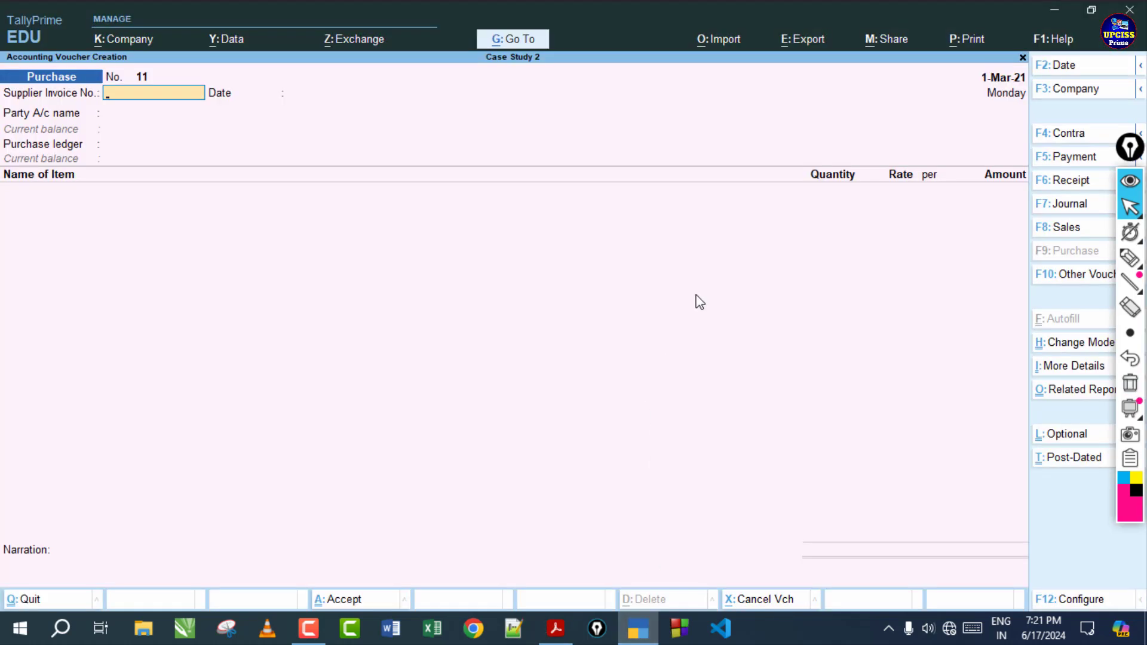
key("Escape")
key("y")
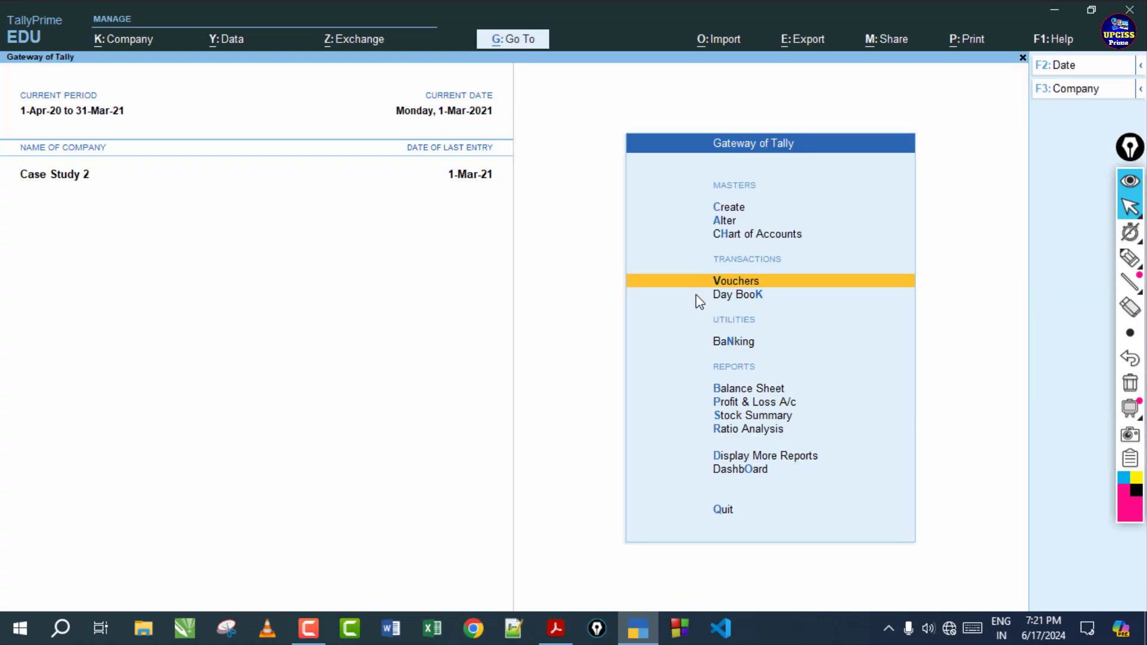
left_click(749, 456)
left_click(712, 222)
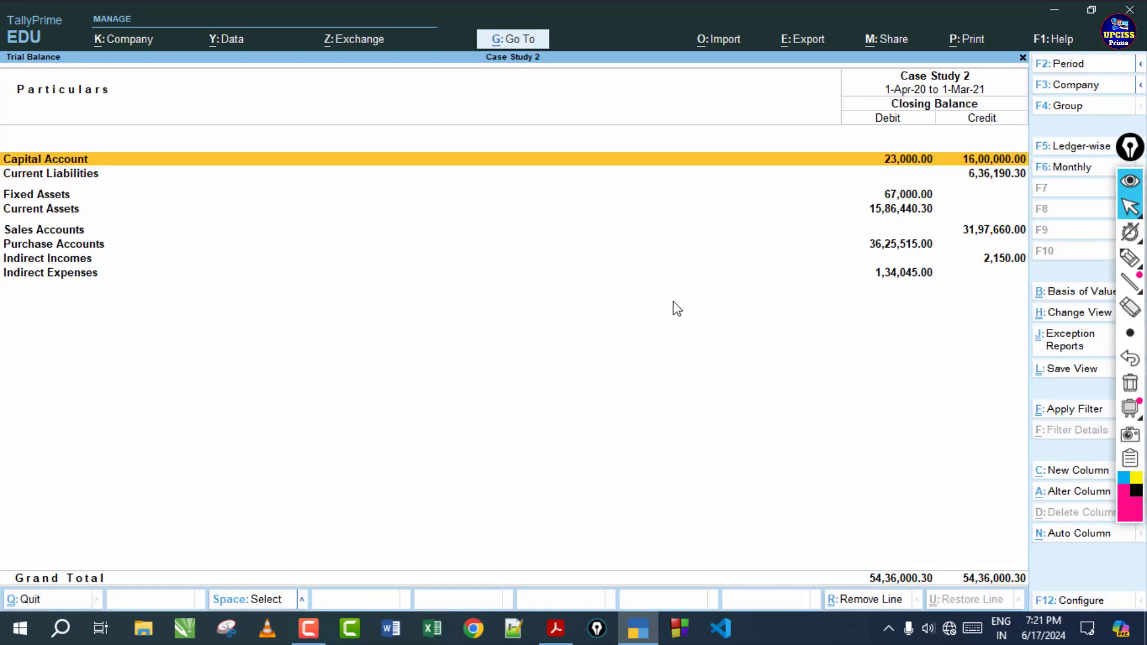
key("alt+F5")
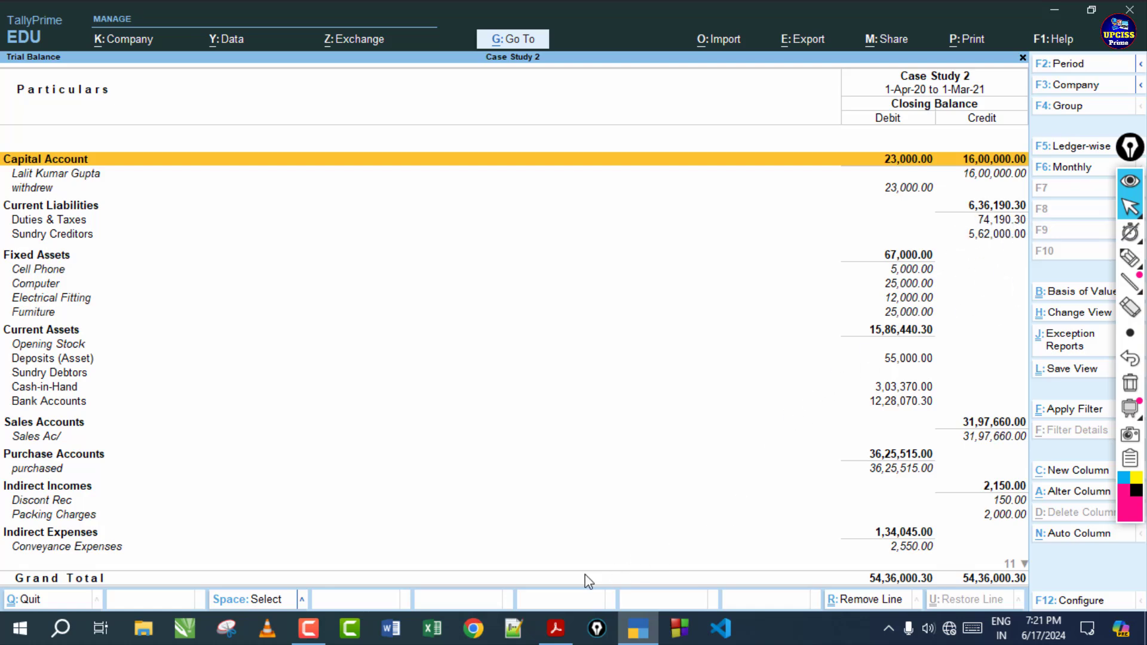
Switch to the case study PDF in Acrobat and examine transaction 84's GST, interest, penalty and late fee amounts one by one
left_click(555, 628)
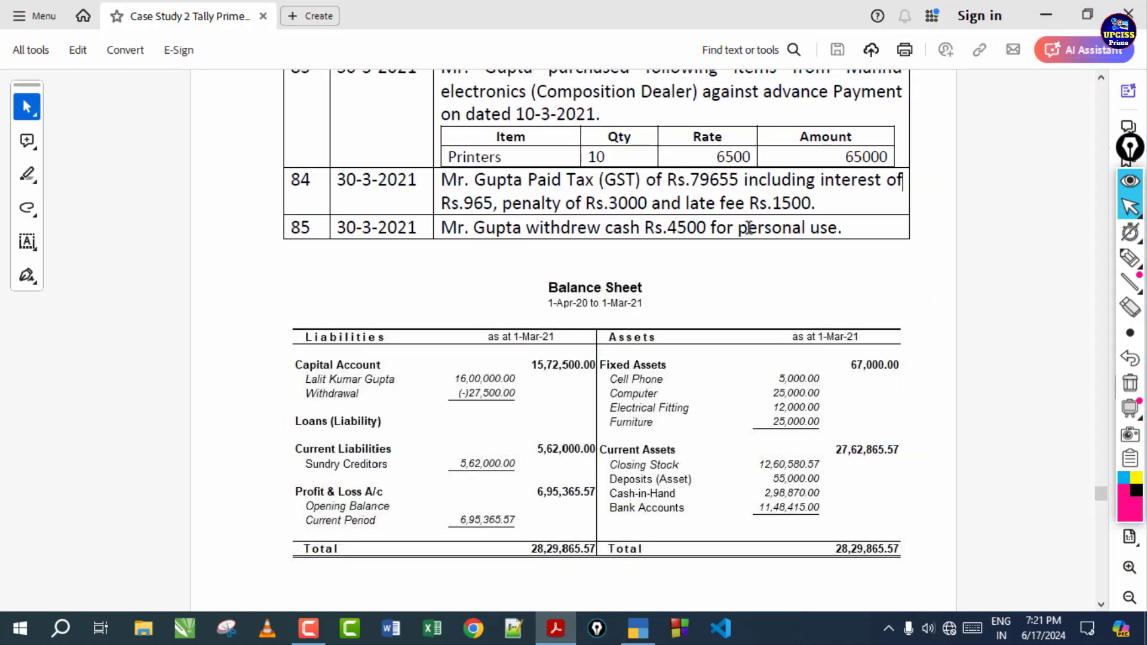
left_click_drag(688, 180, 719, 181)
left_click(695, 173)
left_click_drag(464, 203, 494, 203)
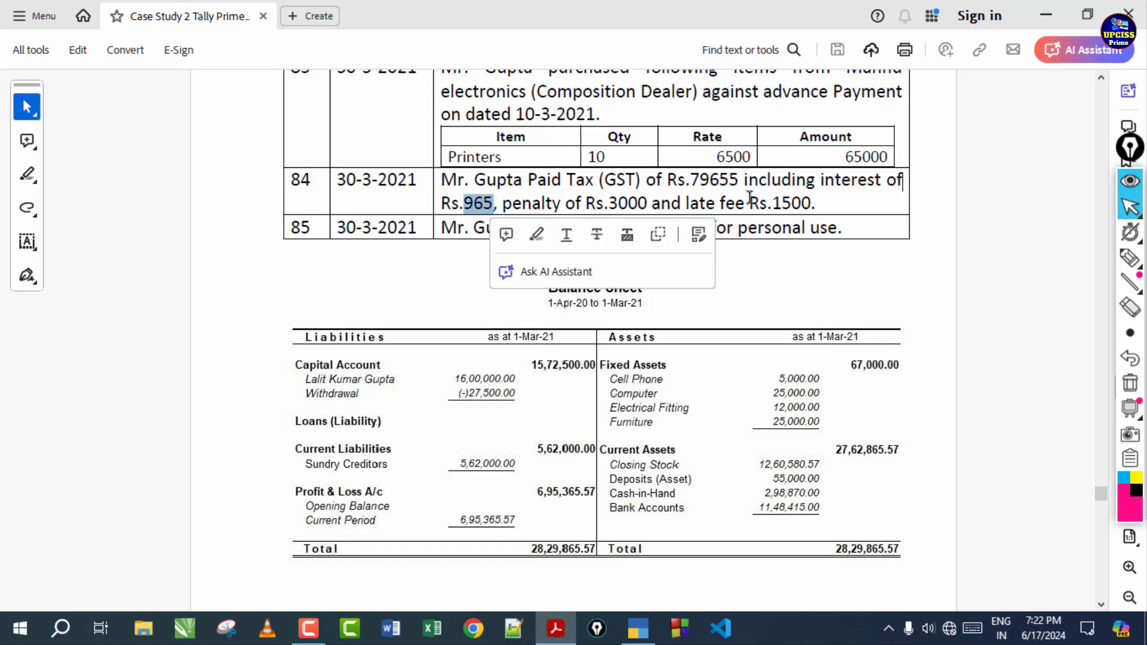
left_click(661, 196)
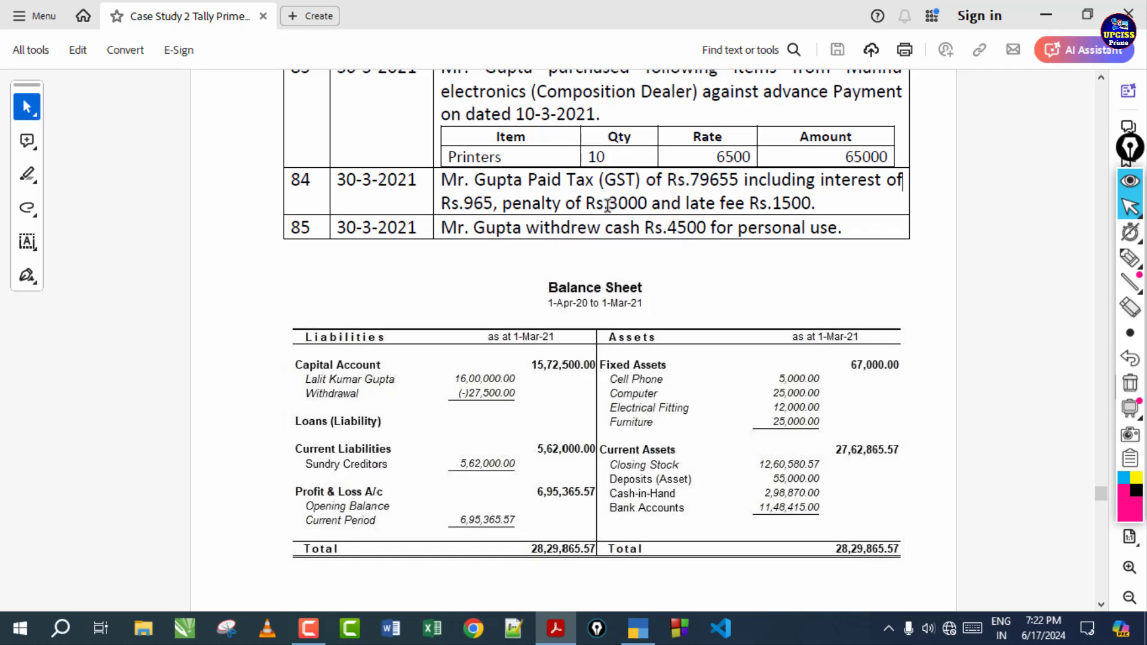
left_click_drag(607, 206, 645, 206)
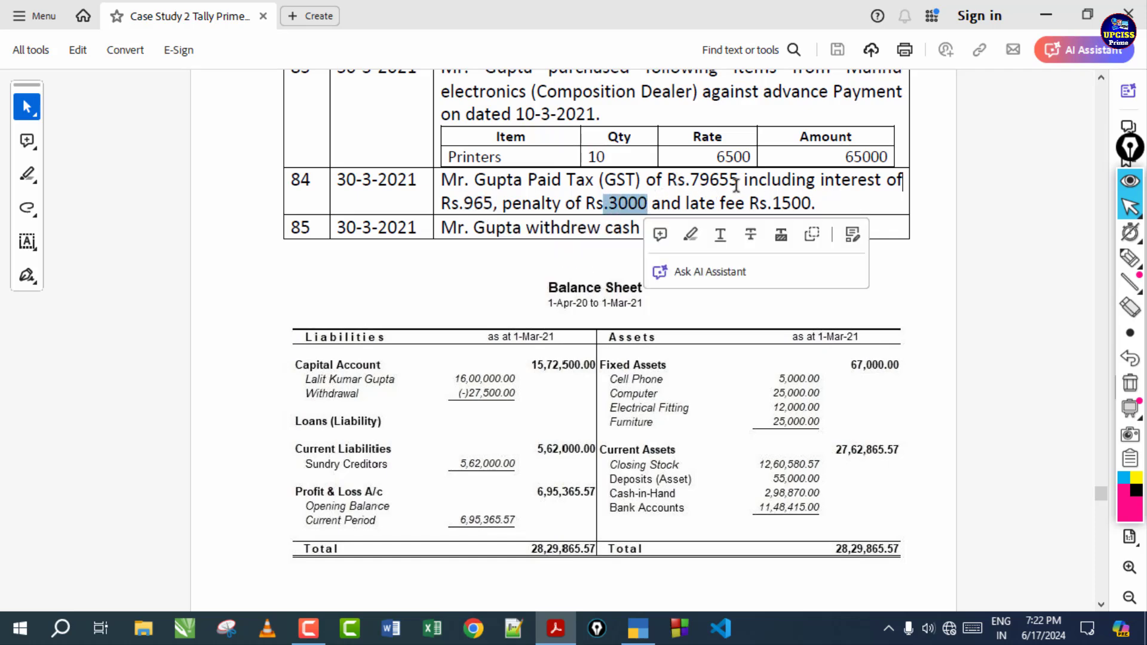
left_click(629, 203)
left_click_drag(769, 198, 812, 203)
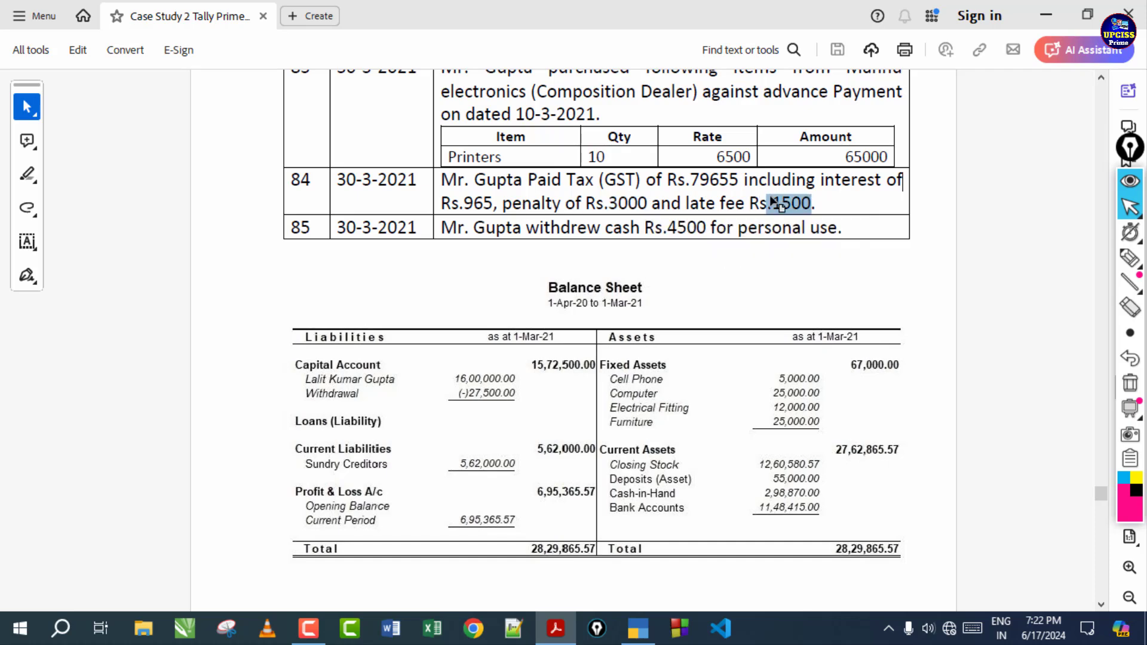
left_click(700, 199)
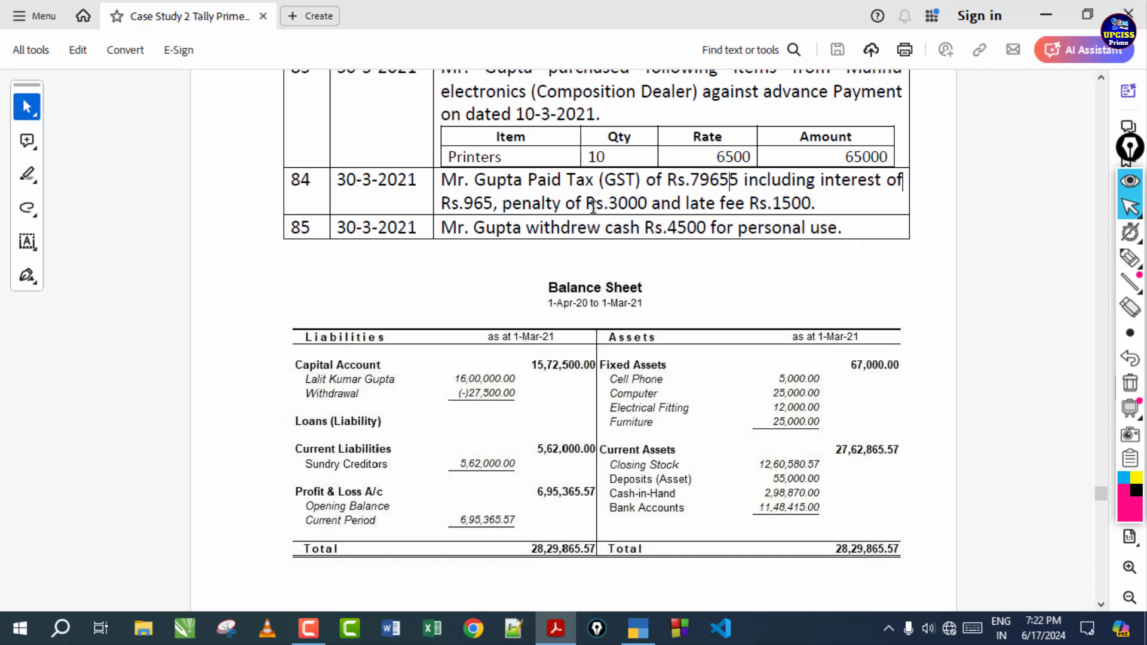
Compare transaction 84's line of interest, penalty and late fee with its total GST payment
left_click_drag(440, 203, 814, 204)
left_click(696, 183)
left_click_drag(696, 182, 744, 182)
left_click(750, 181)
Switch to TallyPrime and open the Duties & Taxes group from the Trial Balance to check the CGST and SGST balances
left_click(639, 627)
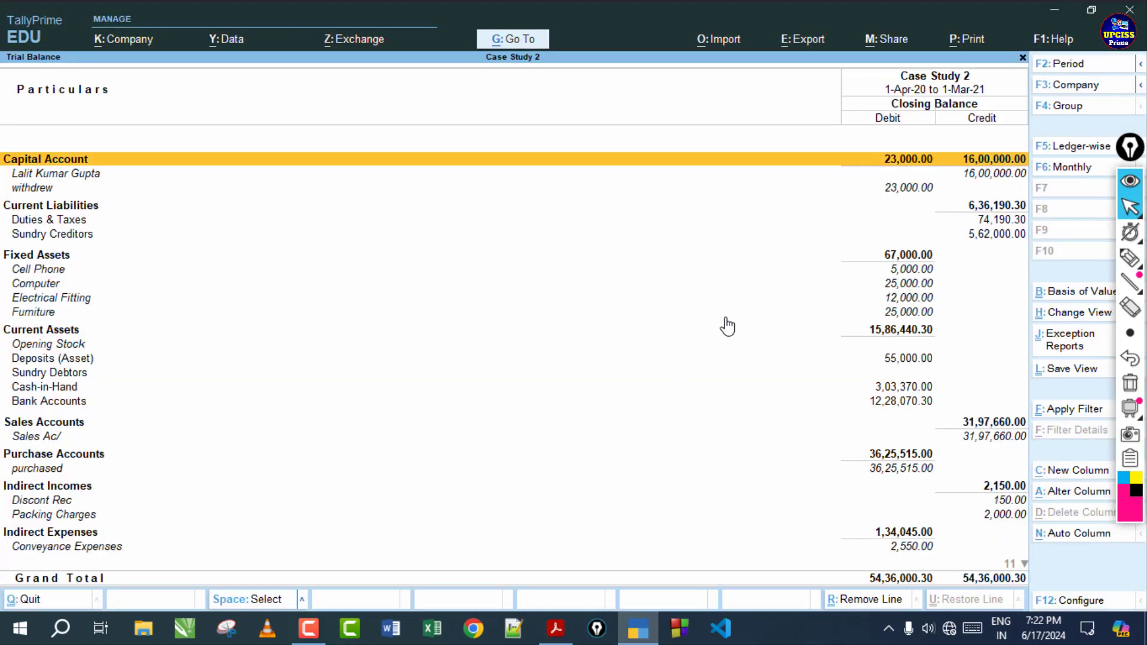
left_click(72, 224)
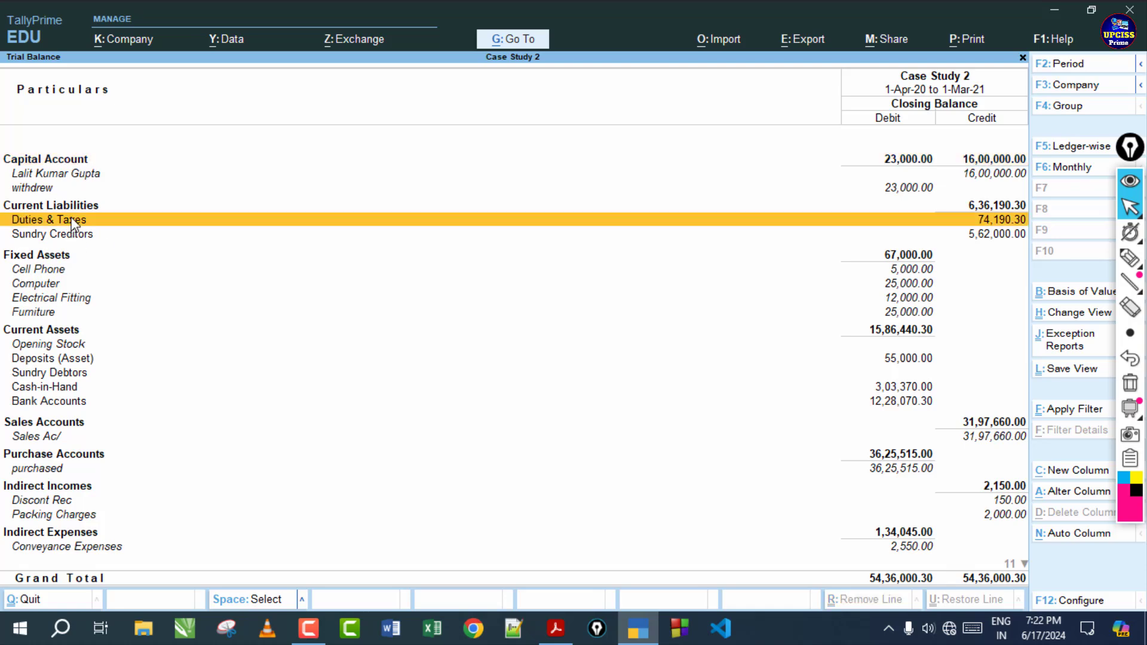
left_click(72, 224)
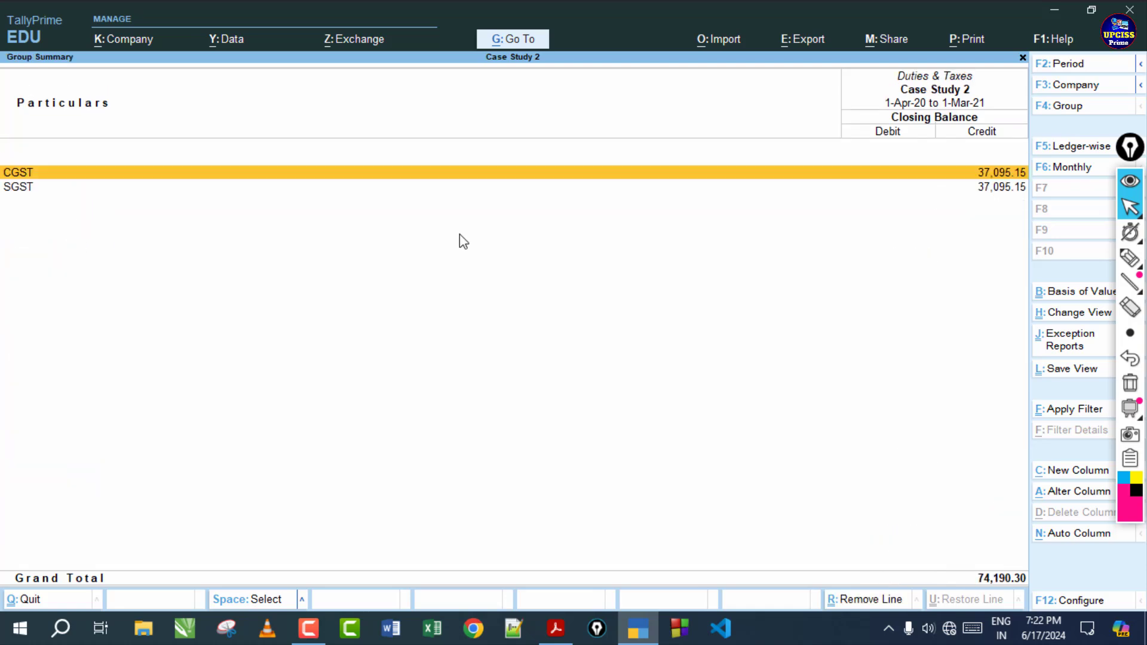
Handwrite the tax amount 37095.15 twice on screen with the annotation pen, as notes for CGST and SGST, and restore the normal pointer
left_click(1130, 258)
mouse_move(904, 84)
left_mouse_down()
mouse_move(932, 128)
mouse_move(963, 77)
mouse_move(983, 105)
mouse_move(1057, 73)
mouse_move(1065, 110)
mouse_move(1057, 102)
left_mouse_up()
mouse_move(1075, 58)
left_mouse_down()
mouse_move(1089, 83)
mouse_move(1134, 69)
left_mouse_up()
left_click(1100, 66)
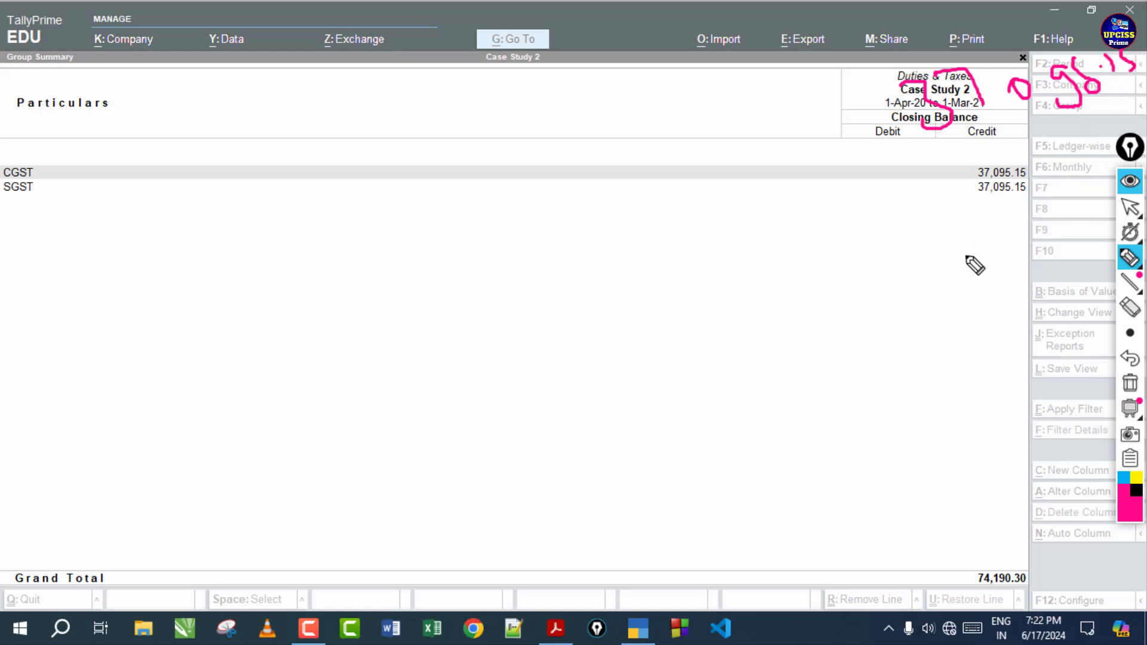
left_click_drag(797, 369, 848, 391)
mouse_move(851, 338)
left_mouse_down()
mouse_move(900, 336)
mouse_move(914, 383)
left_mouse_up()
left_click_drag(947, 330, 950, 329)
left_click_drag(1004, 302, 1014, 341)
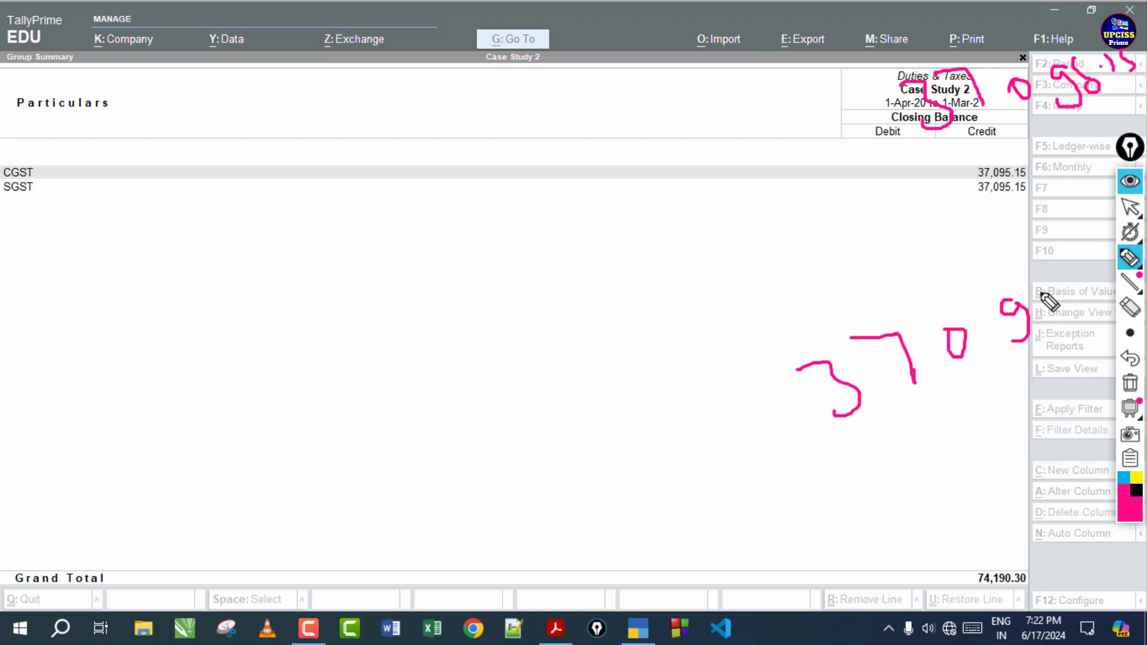
left_click_drag(1058, 291, 1041, 316)
left_click(1071, 294)
left_click_drag(1069, 263, 1086, 292)
mouse_move(1082, 257)
left_mouse_down()
mouse_move(1083, 280)
mouse_move(1090, 254)
left_mouse_up()
left_click(1129, 209)
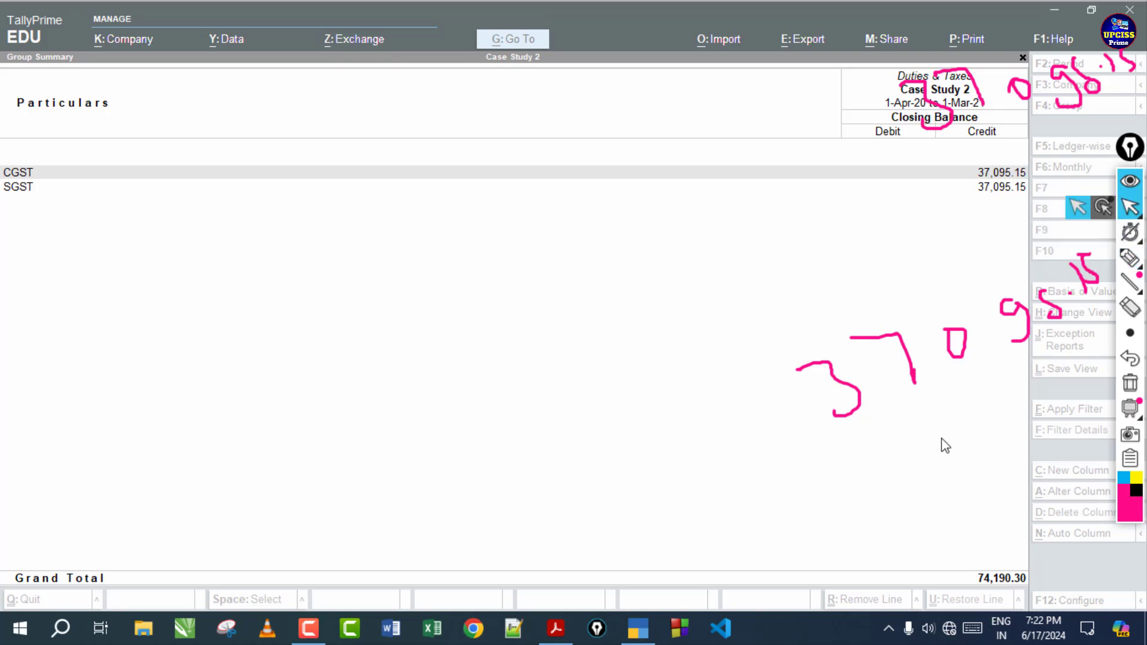
Leave the reports, return to voucher entry and start a payment voucher
left_click(945, 439)
key("Escape")
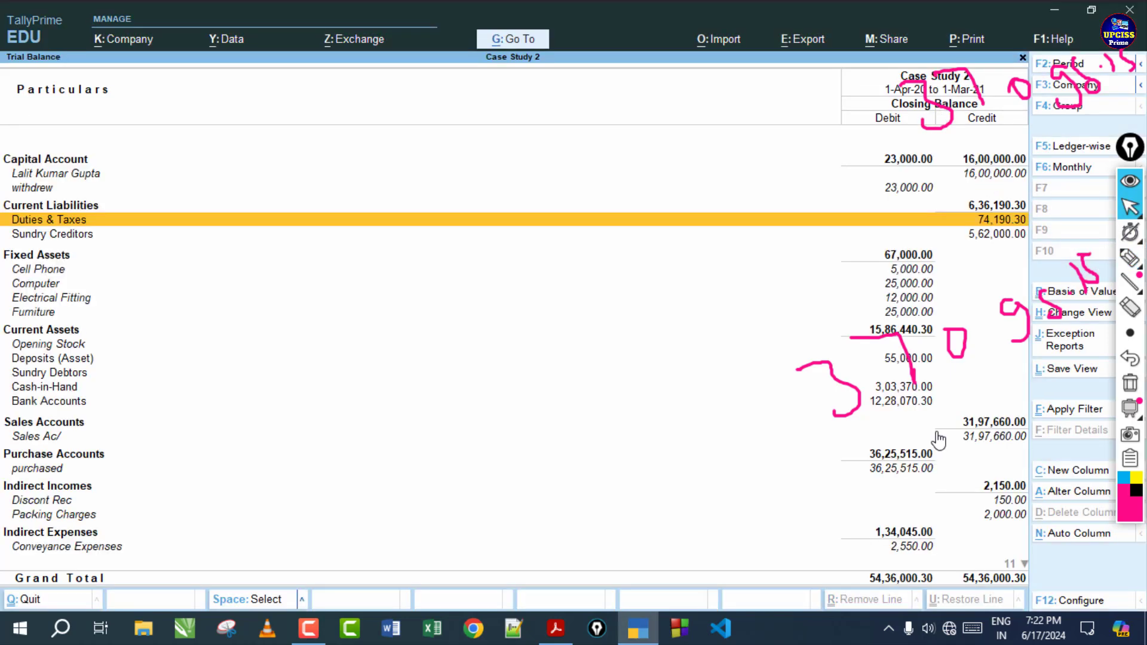
key("Escape")
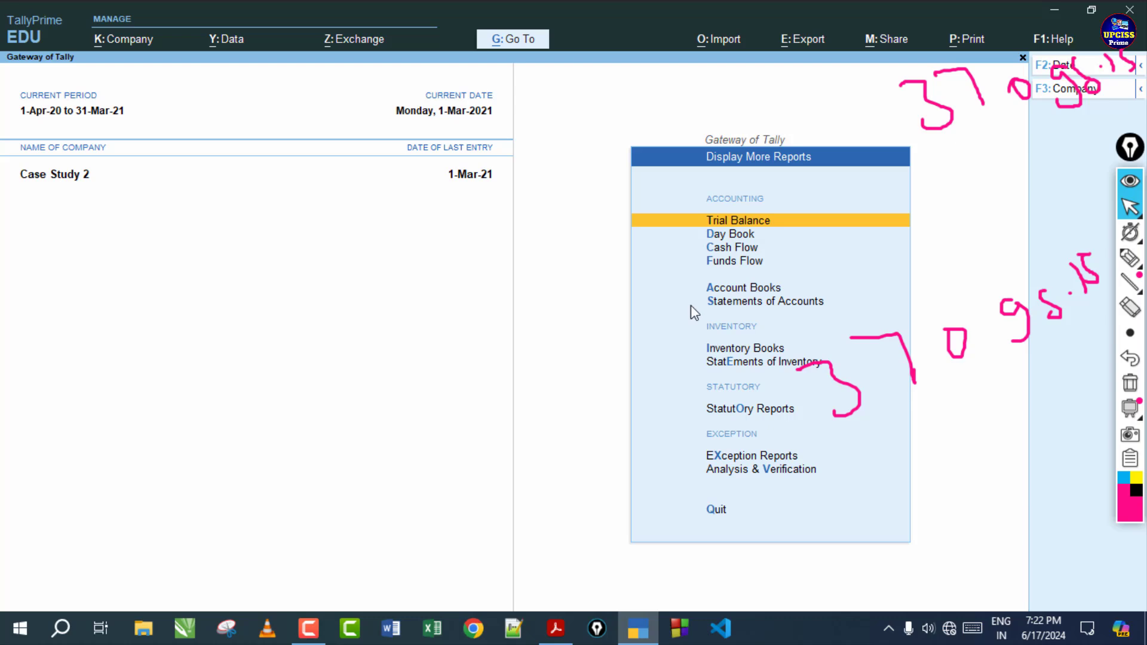
key("Escape")
left_click(738, 281)
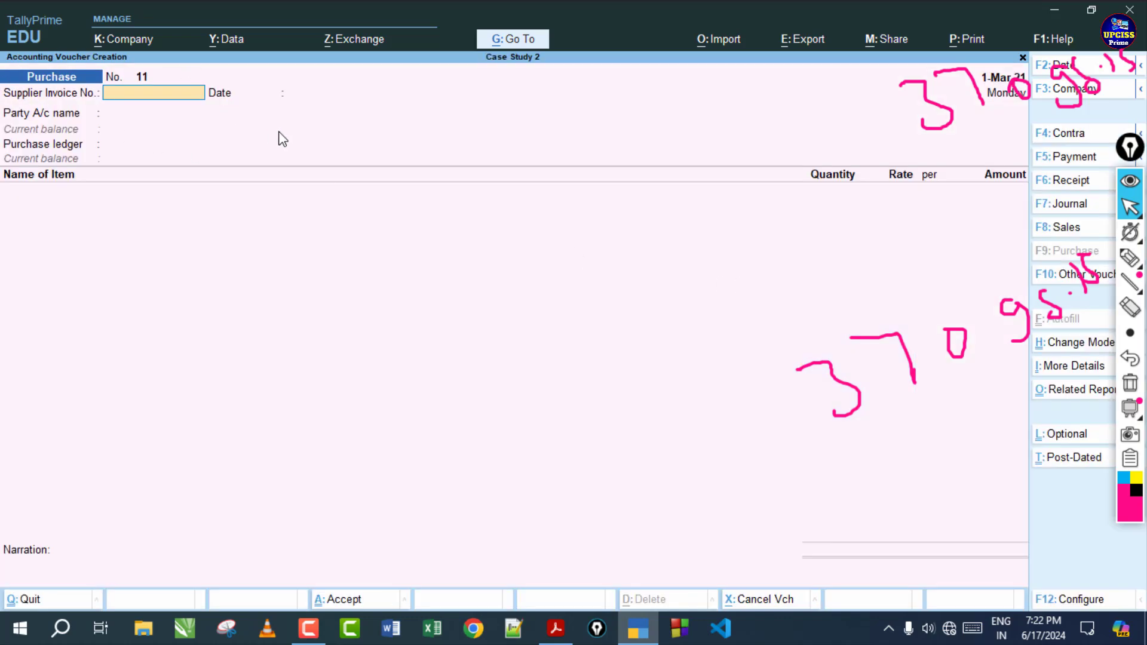
key("F5")
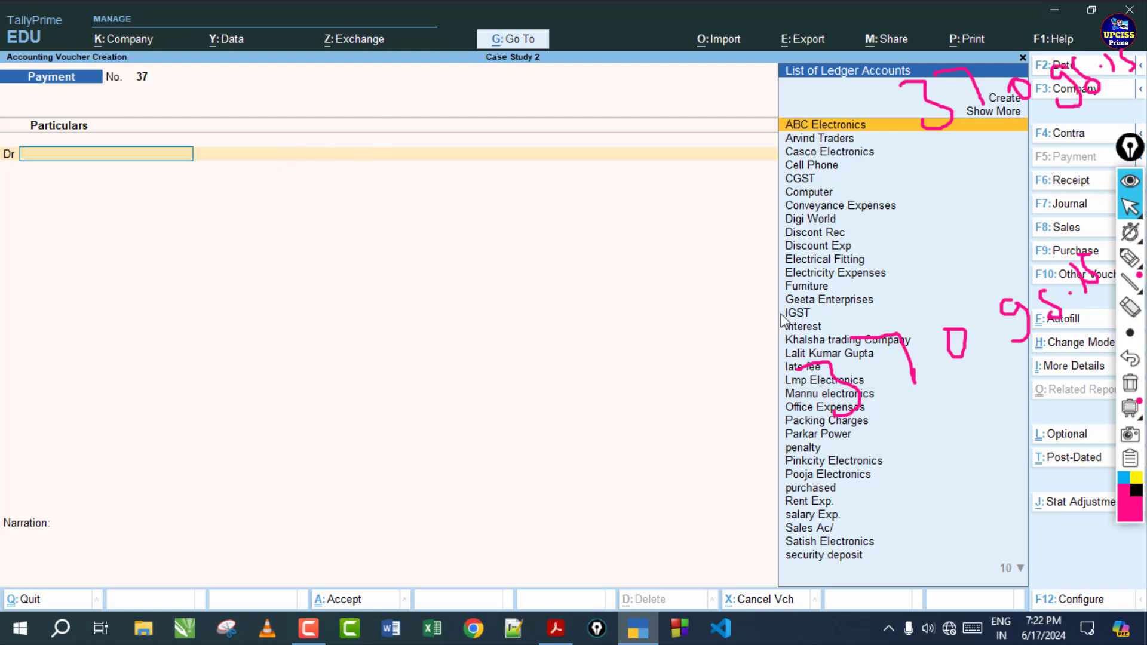
Autofill the payment voucher as a GST Stat Payment of type Tax (Other than Reverse Charge), with the period starting 1-Feb-21
left_click(1082, 323)
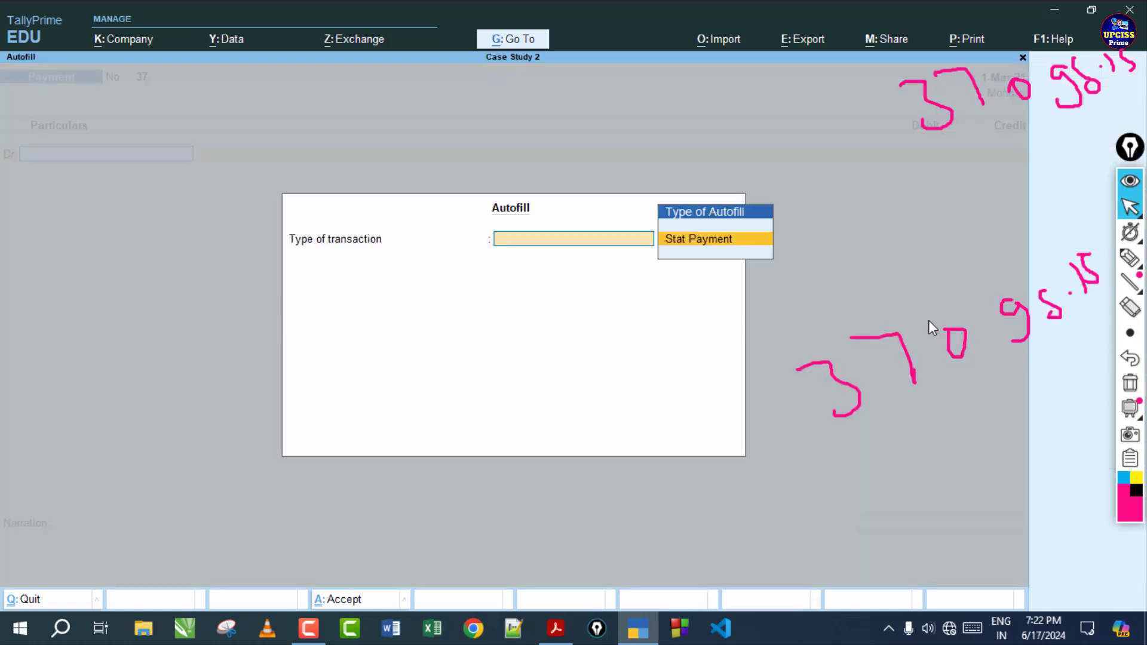
key("Return")
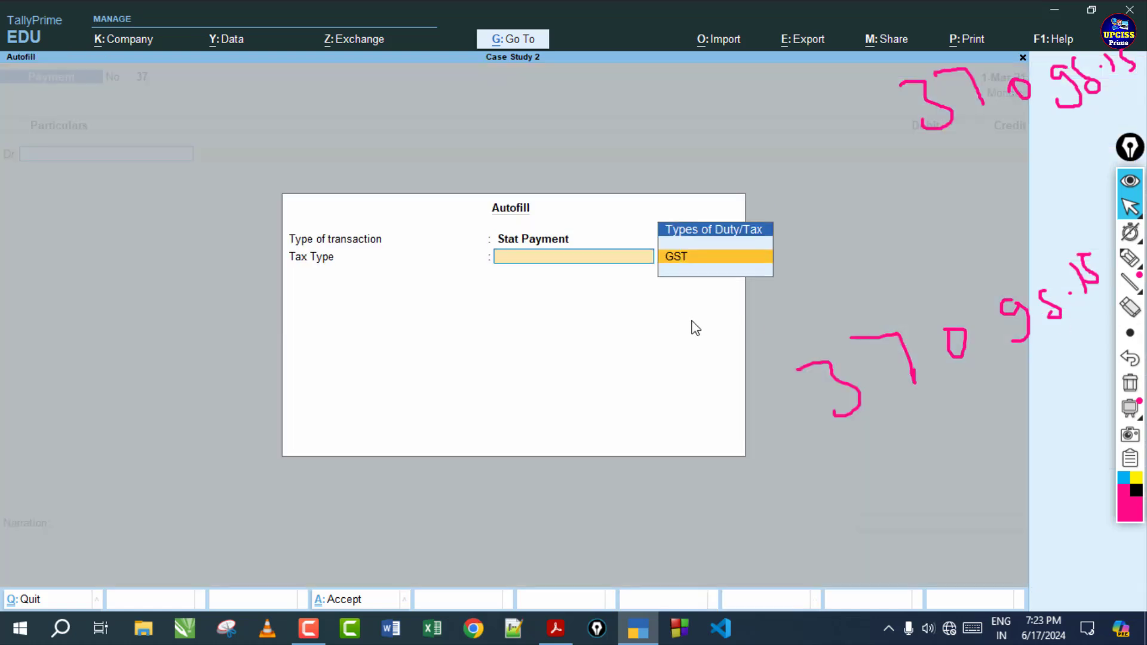
key("Return")
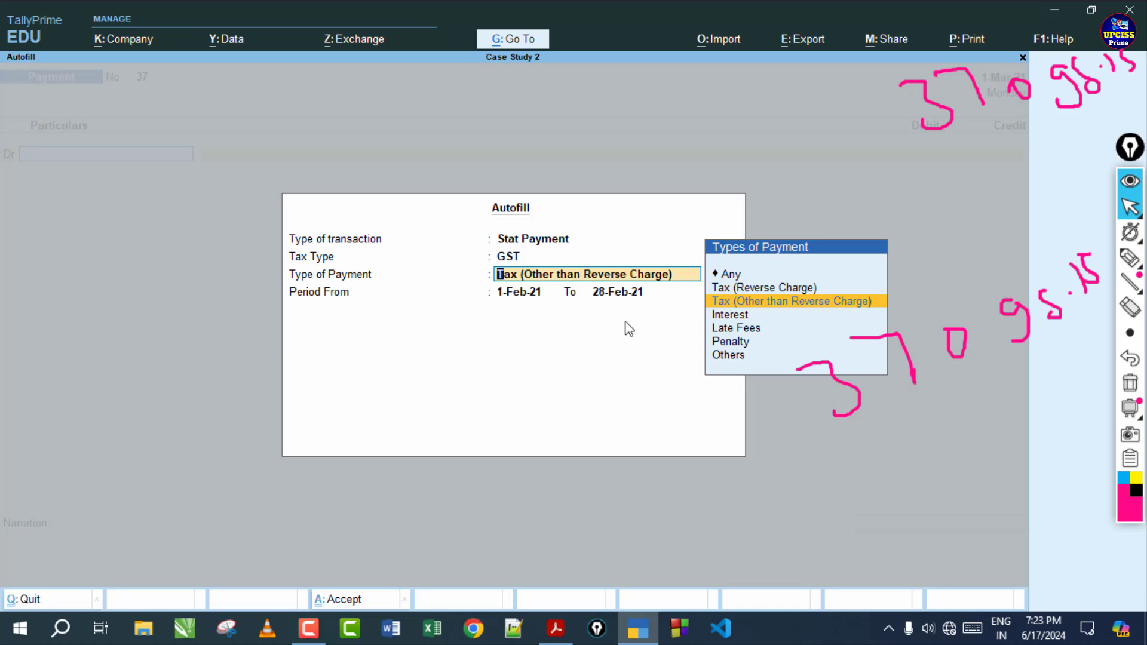
key("Return")
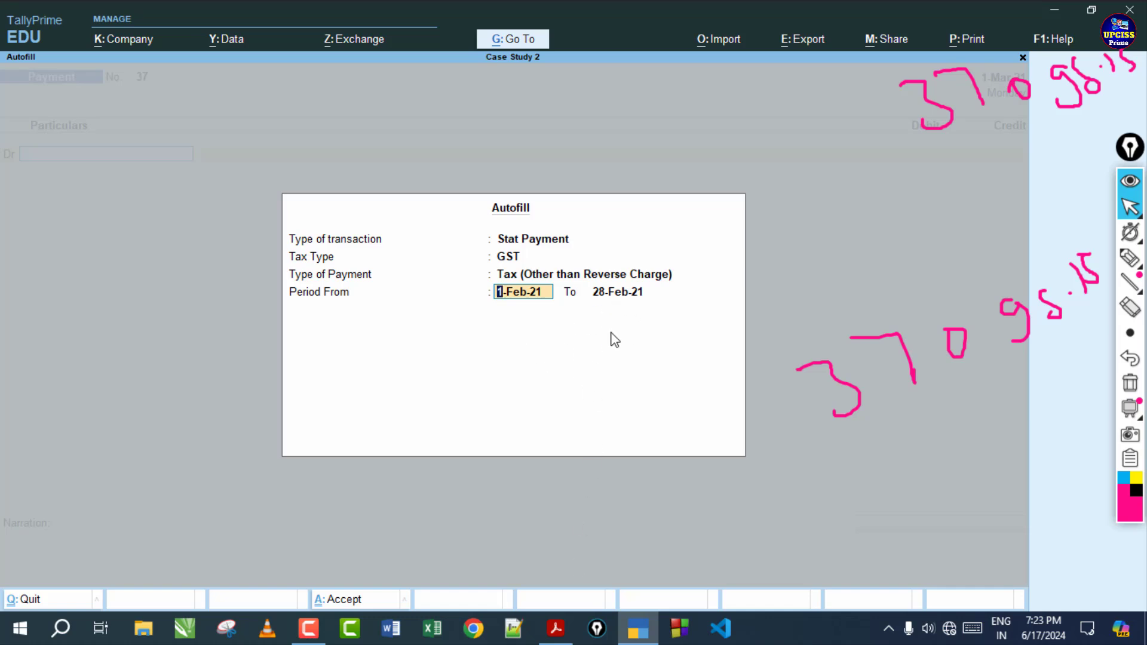
type("1")
type("-Feb-2")
key("Return")
type("3")
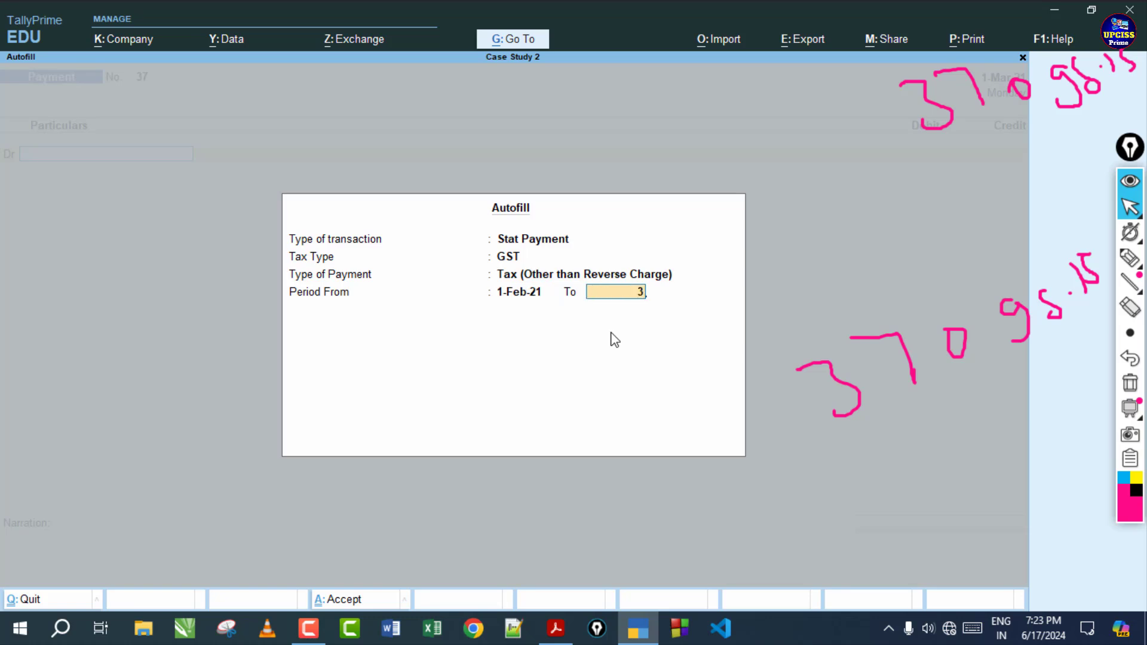
key("Return")
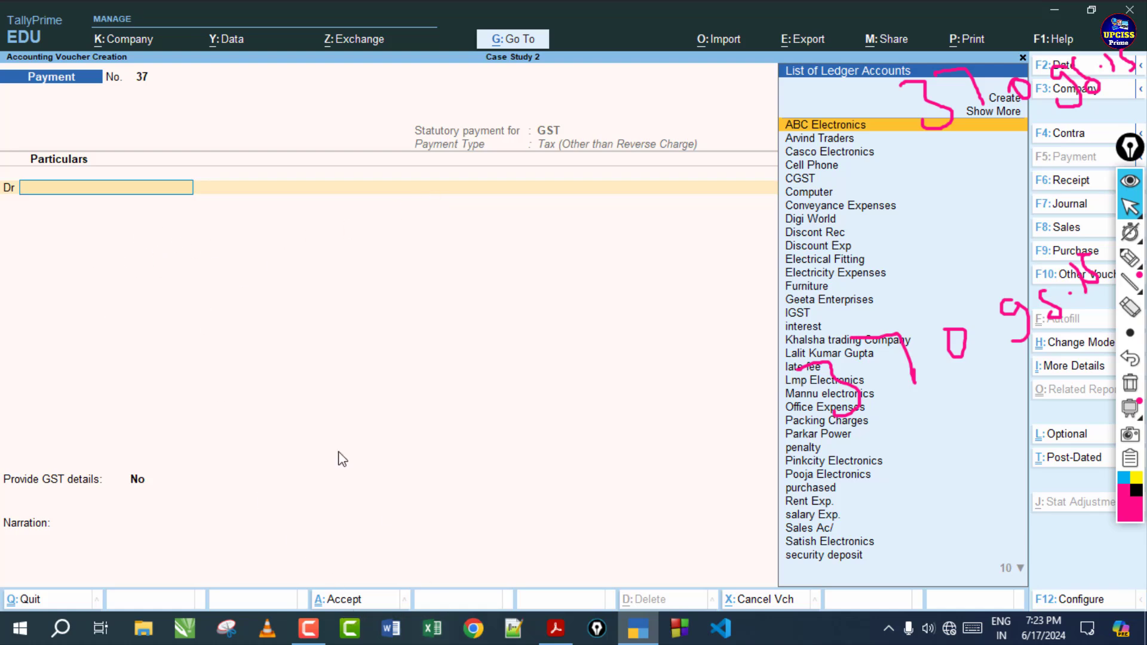
Debit the CGST ledger with 37095.15 as the first line of the GST payment voucher
type("C")
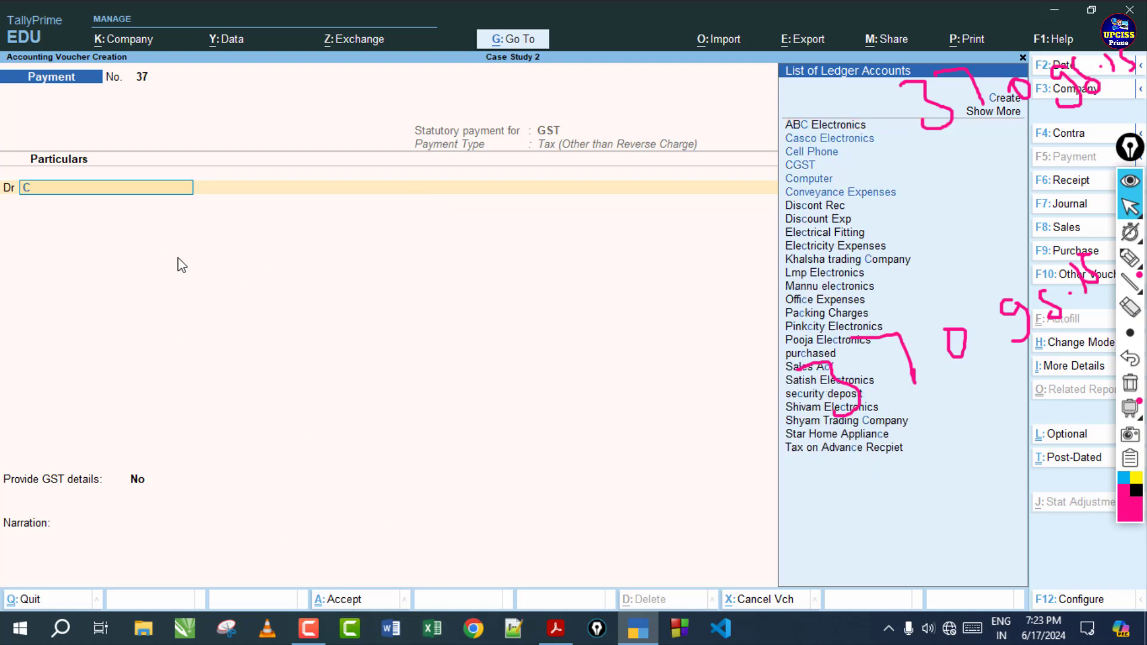
key("Down")
key("Down")
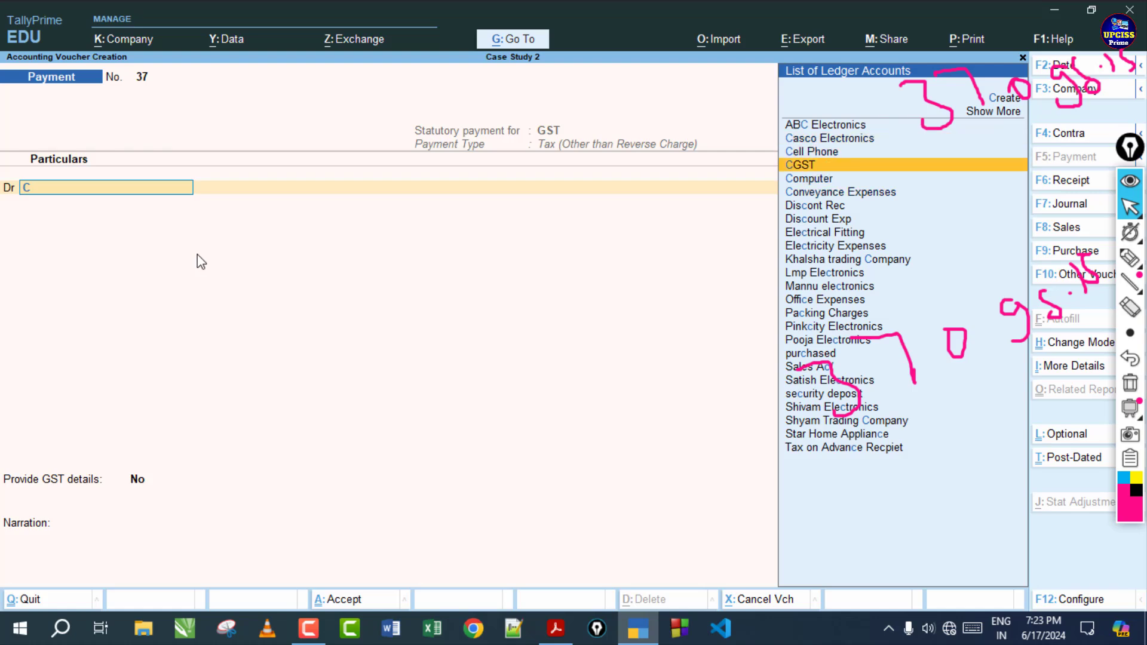
key("Return")
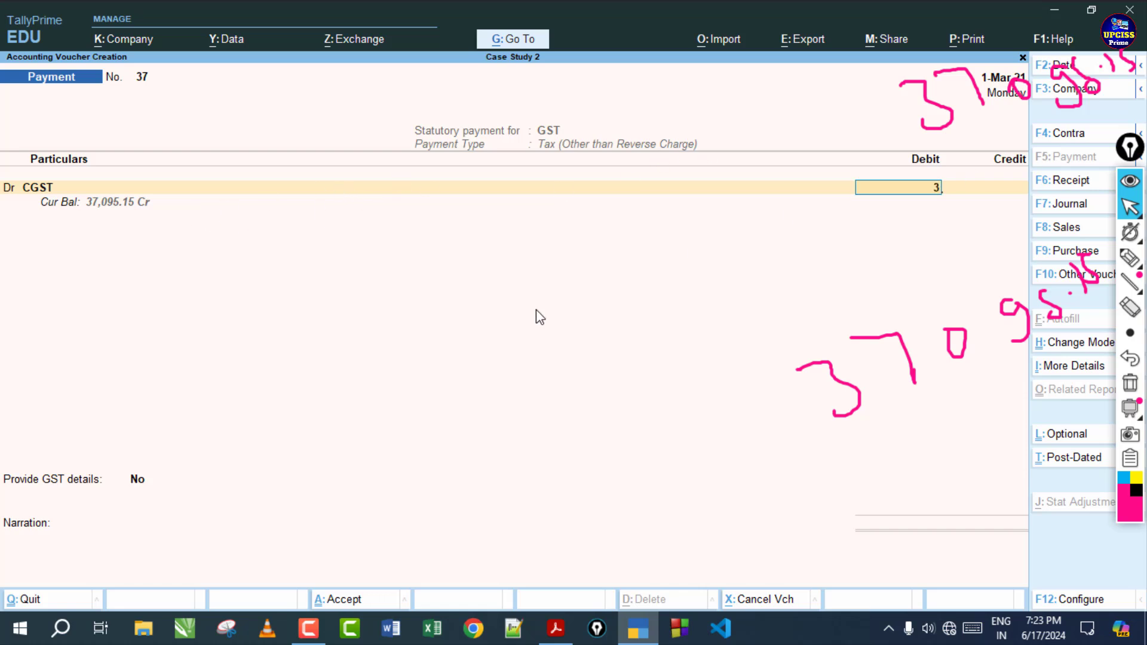
type("37095.15")
key("Return")
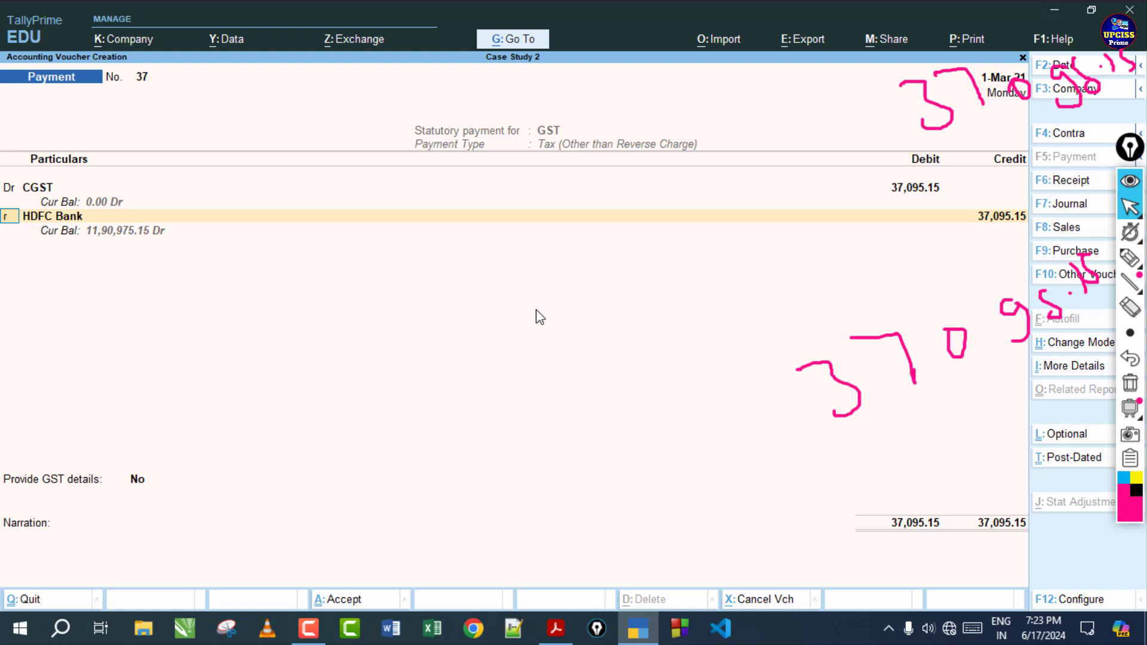
Change the second voucher line from credit to debit and enter the SGST ledger with 37095.15
key("Return")
key("Return")
key("Return")
key("Down")
key("Down")
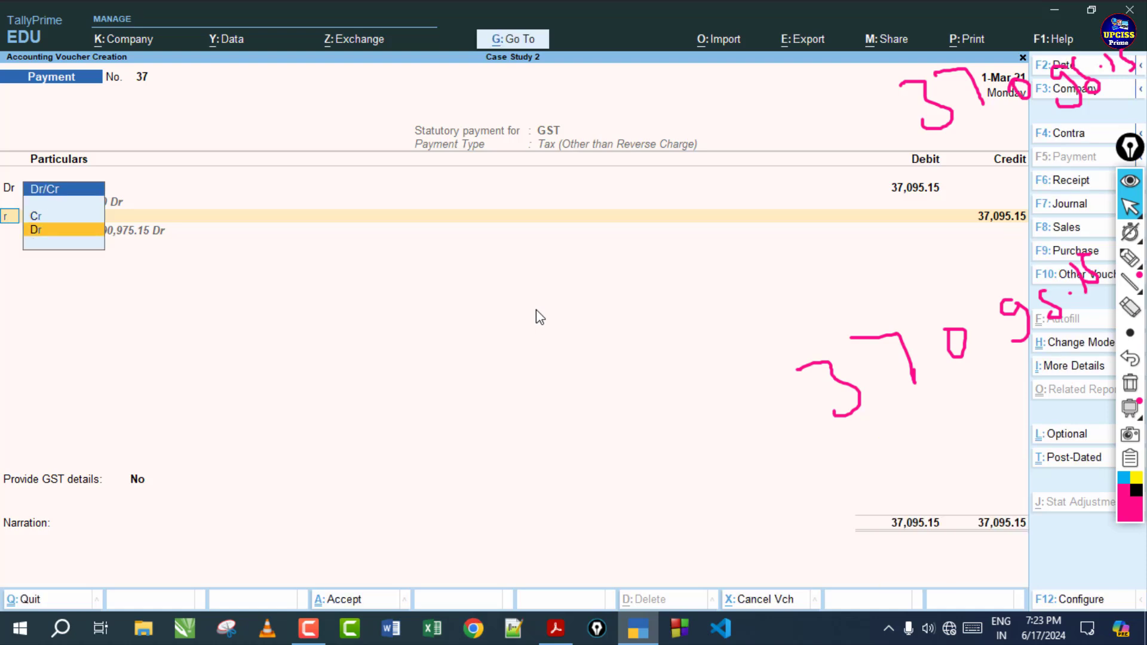
key("Return")
type("S")
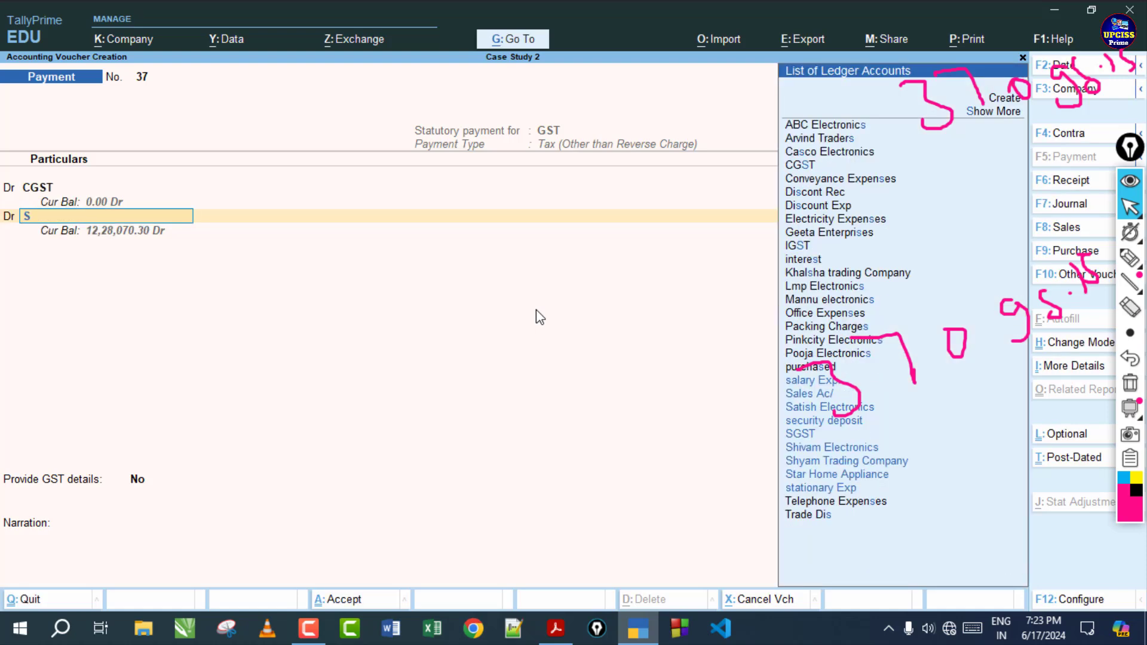
key("Down")
key("Down")
key("Down")
key("Down")
key("Return")
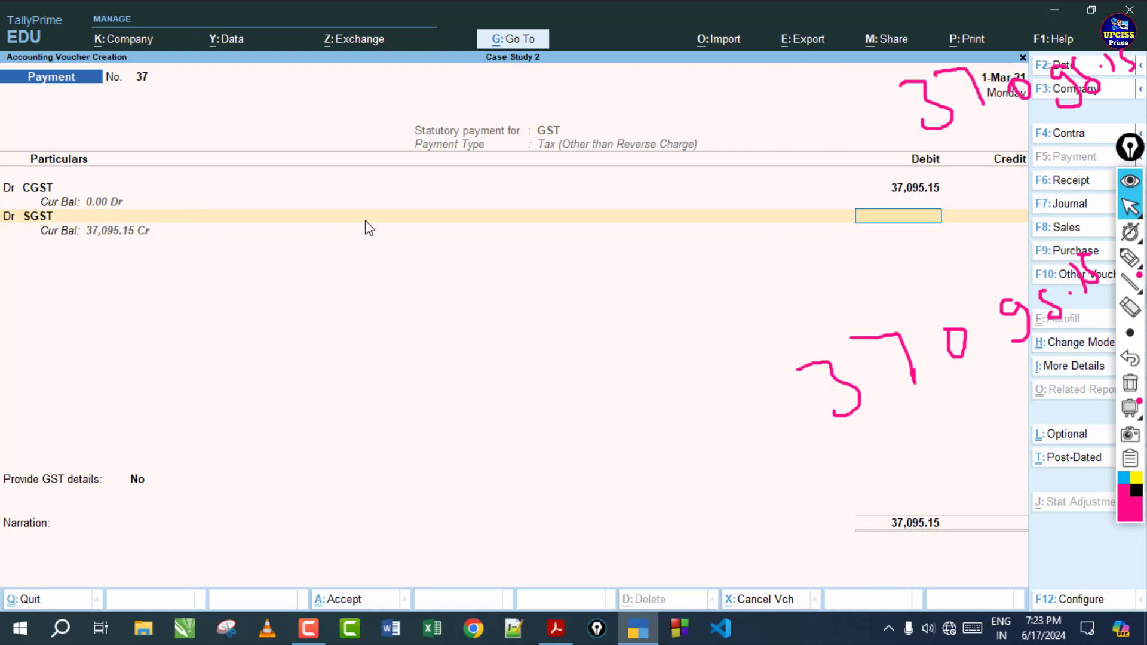
type("37095.15")
key("Return")
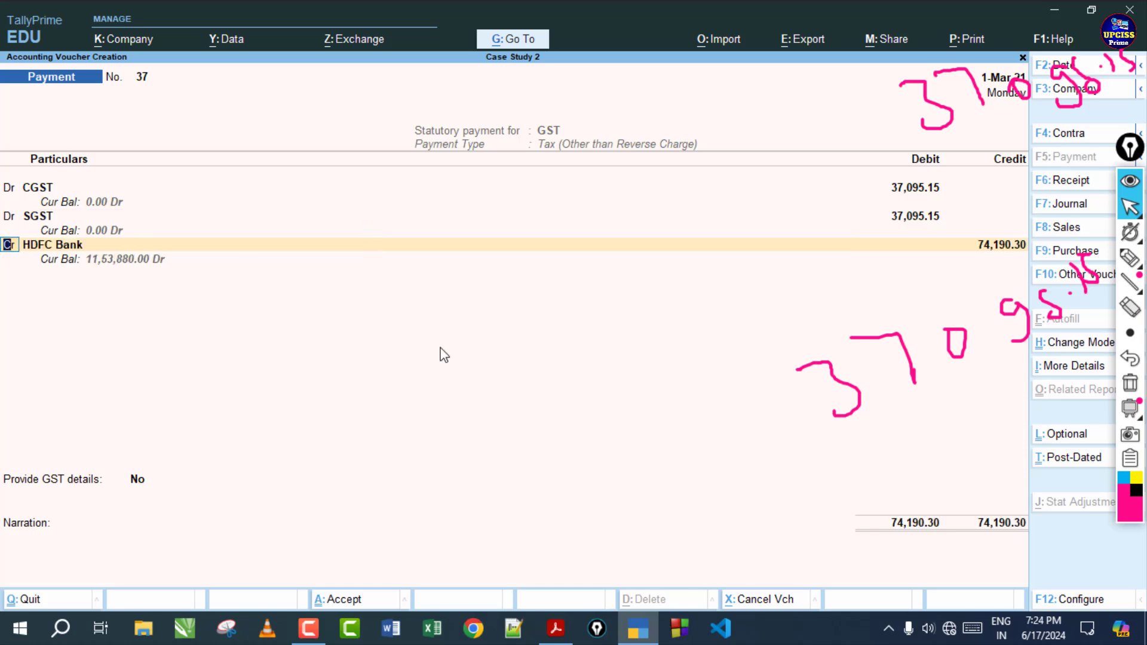
Check transaction 84 in the case study PDF, return to TallyPrime and debit the interest ledger with 965
left_click(555, 628)
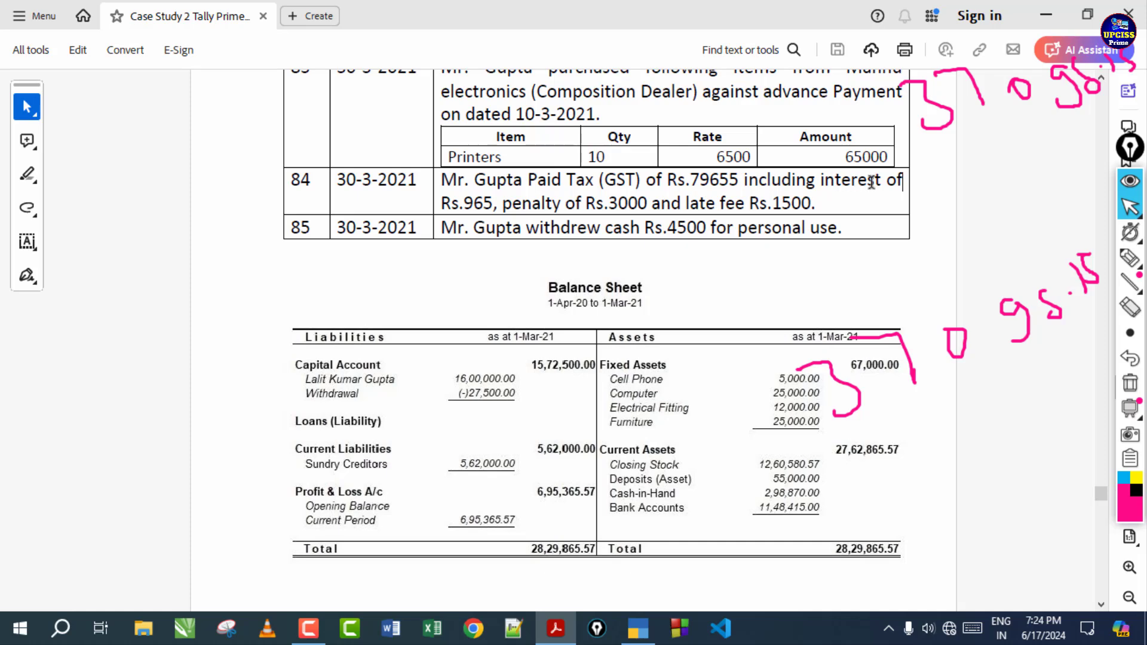
left_click(638, 628)
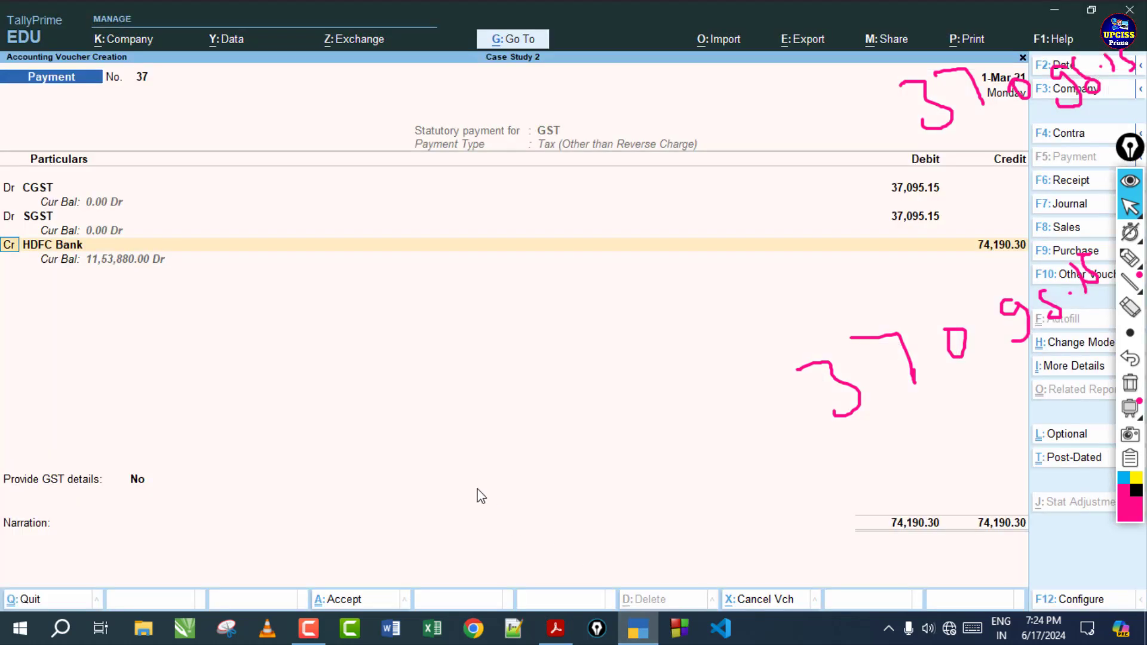
type("dr")
key("Return")
type("in")
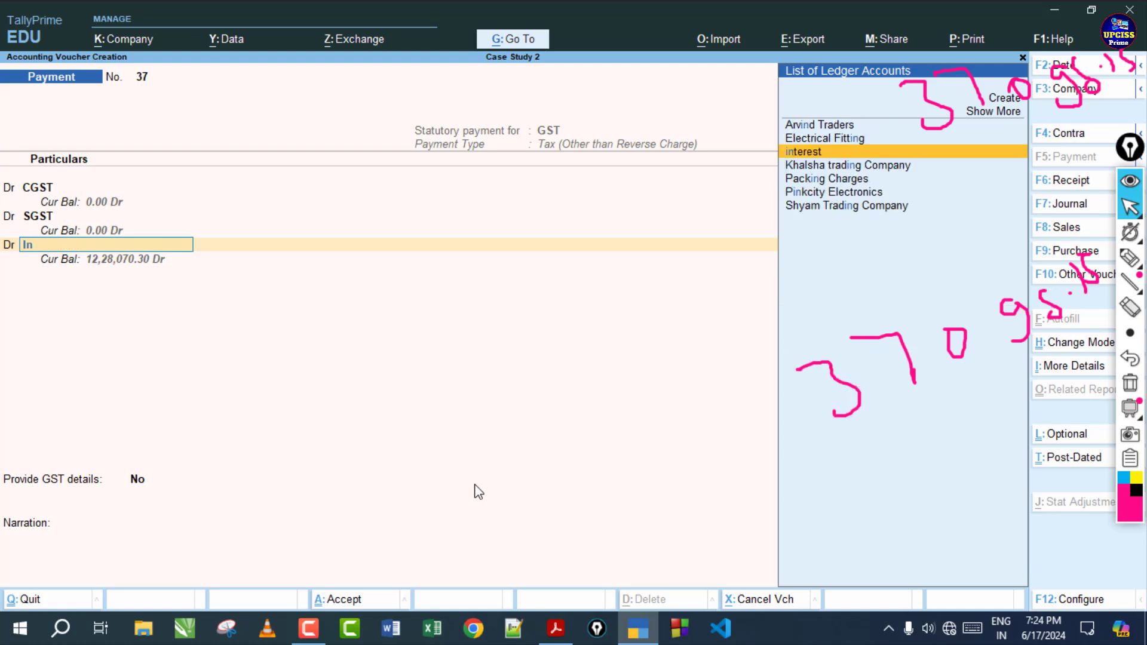
key("Return")
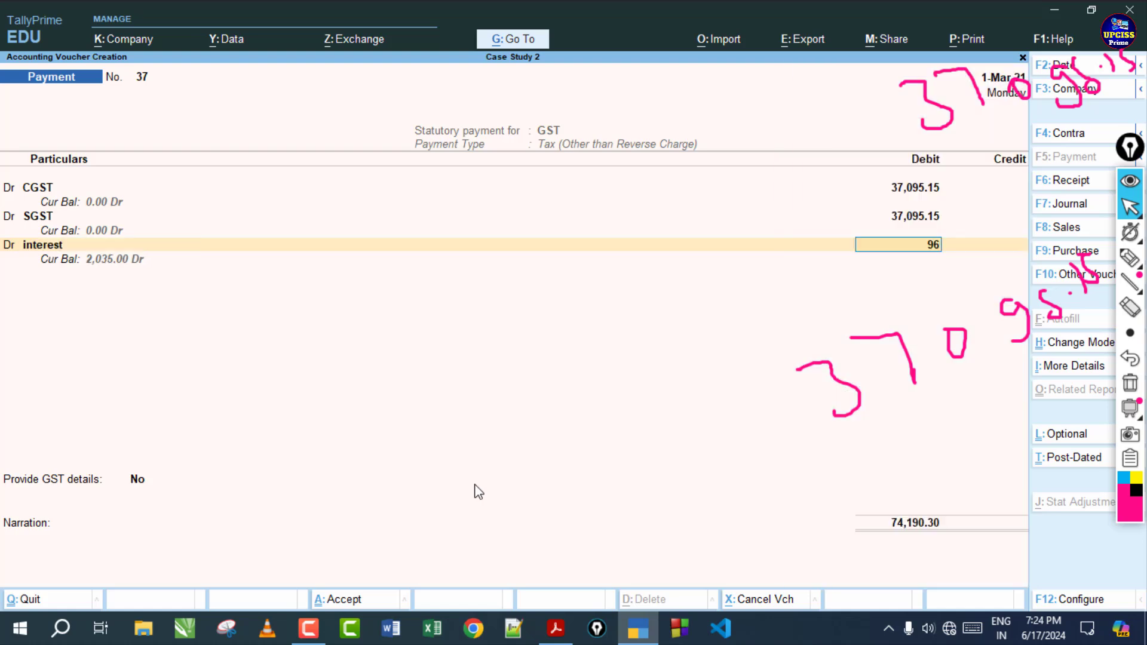
key("Return")
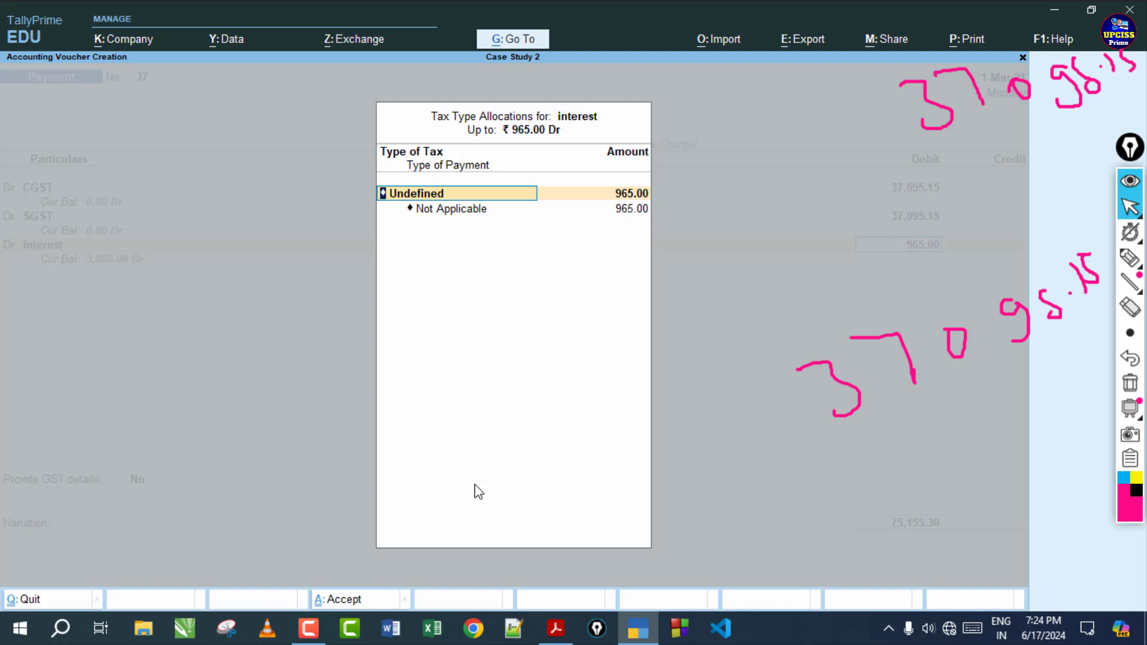
Allocate the interest amount to tax type Cess with payment type Interest
key("BackSpace")
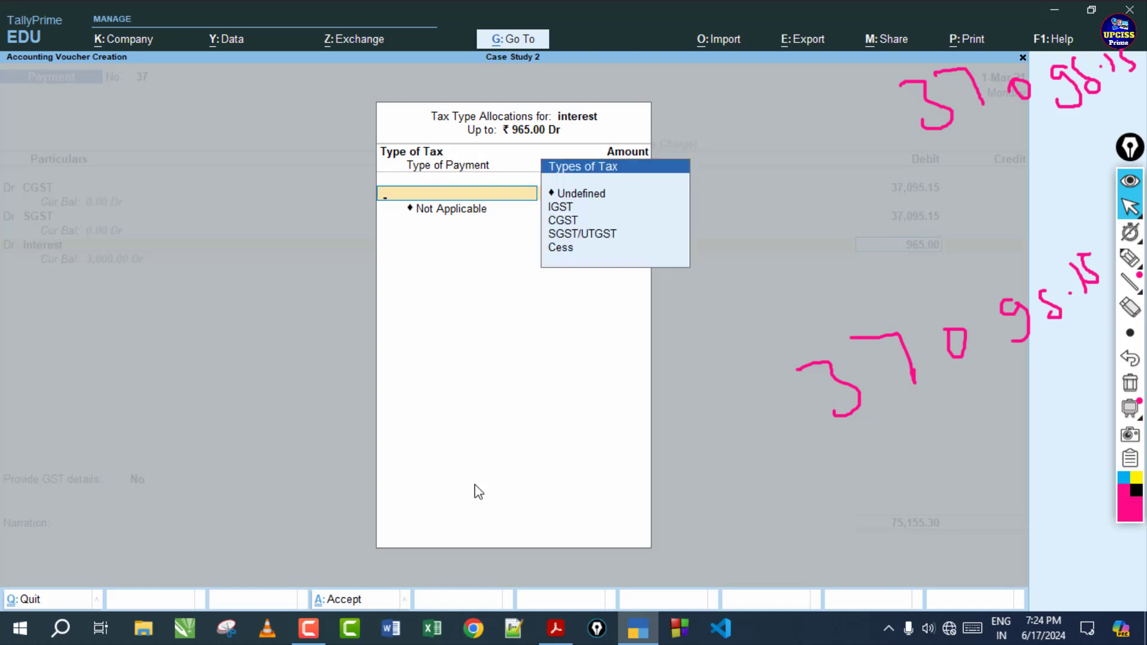
key("Down")
key("Down")
key("Down")
key("Down")
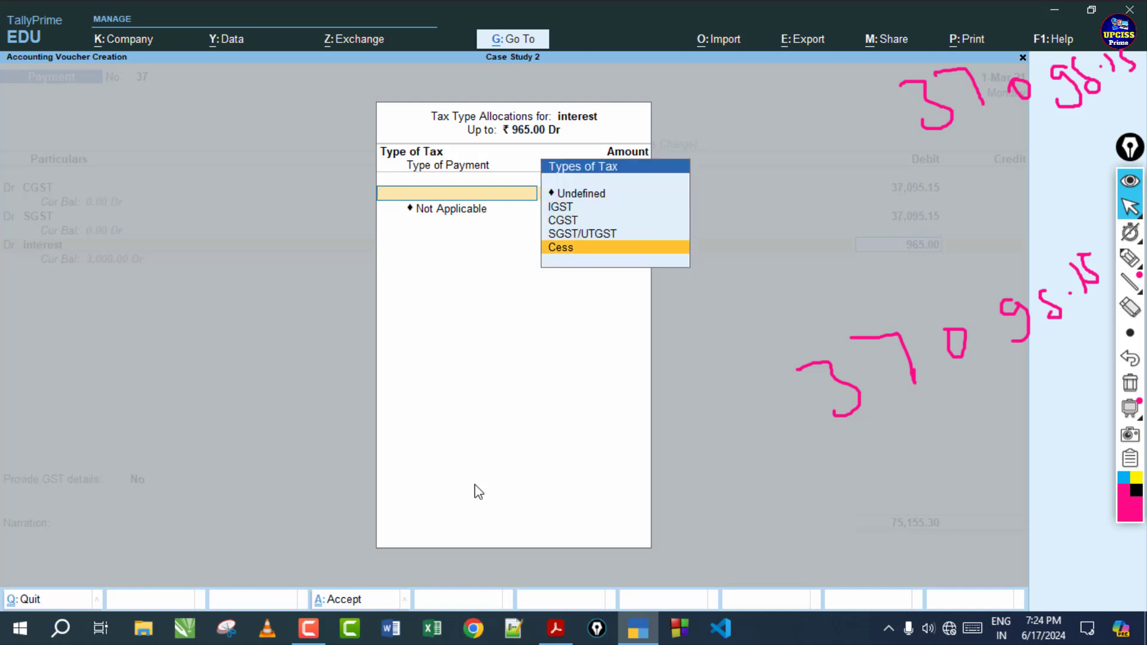
key("Return")
key("Return")
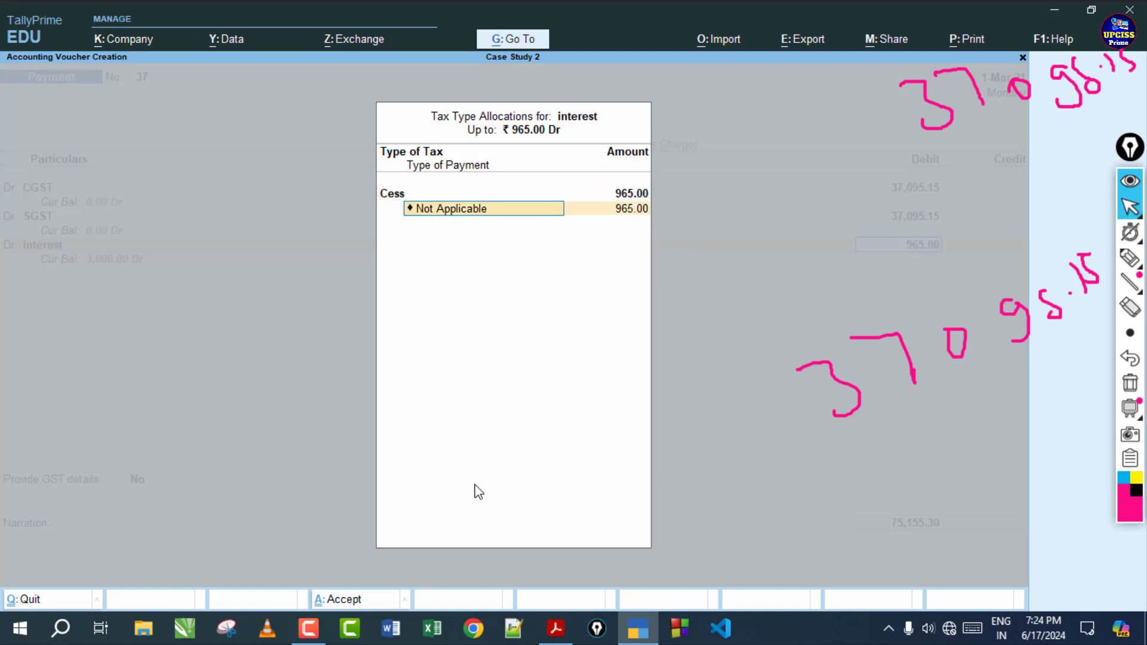
key("BackSpace")
key("Down")
key("Down")
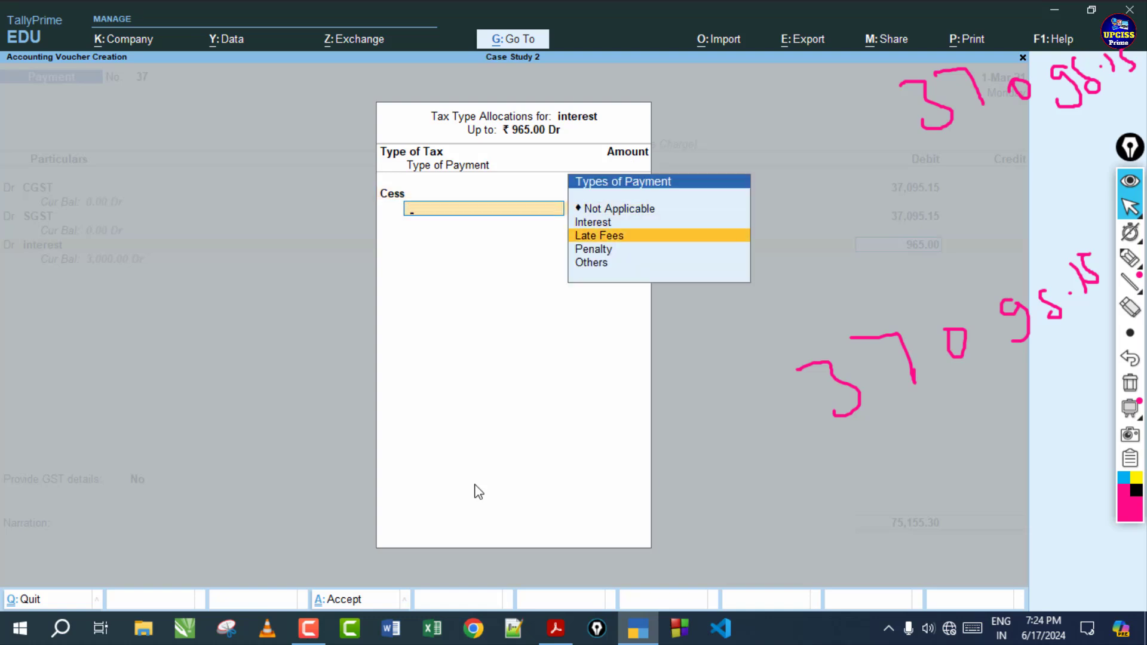
key("Up")
key("Return")
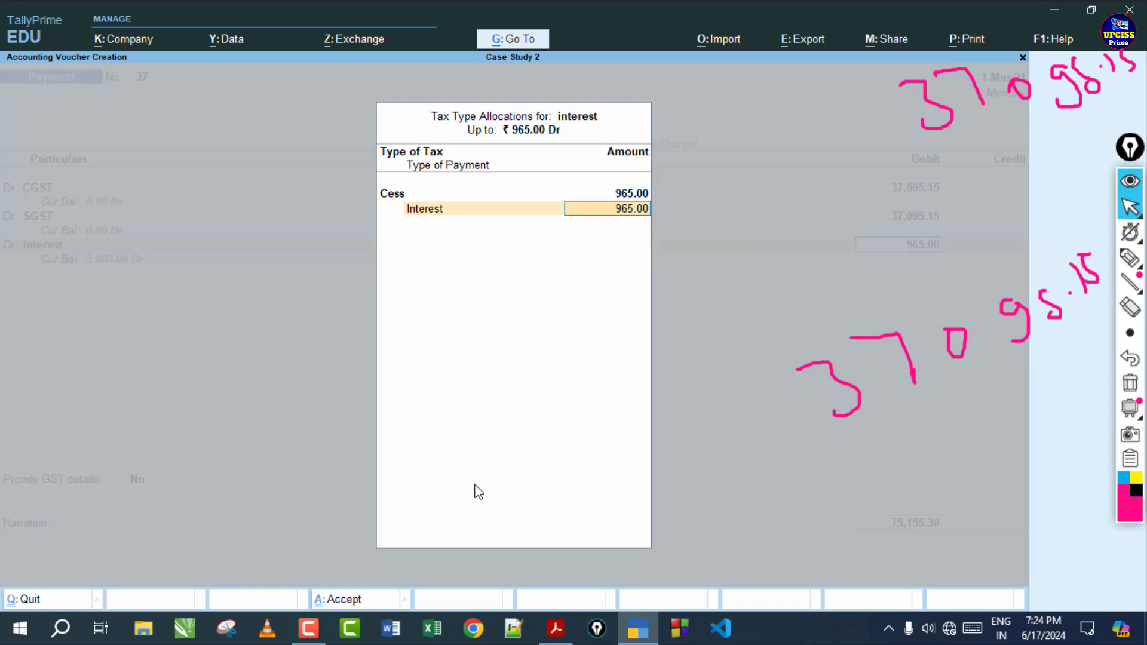
key("Return")
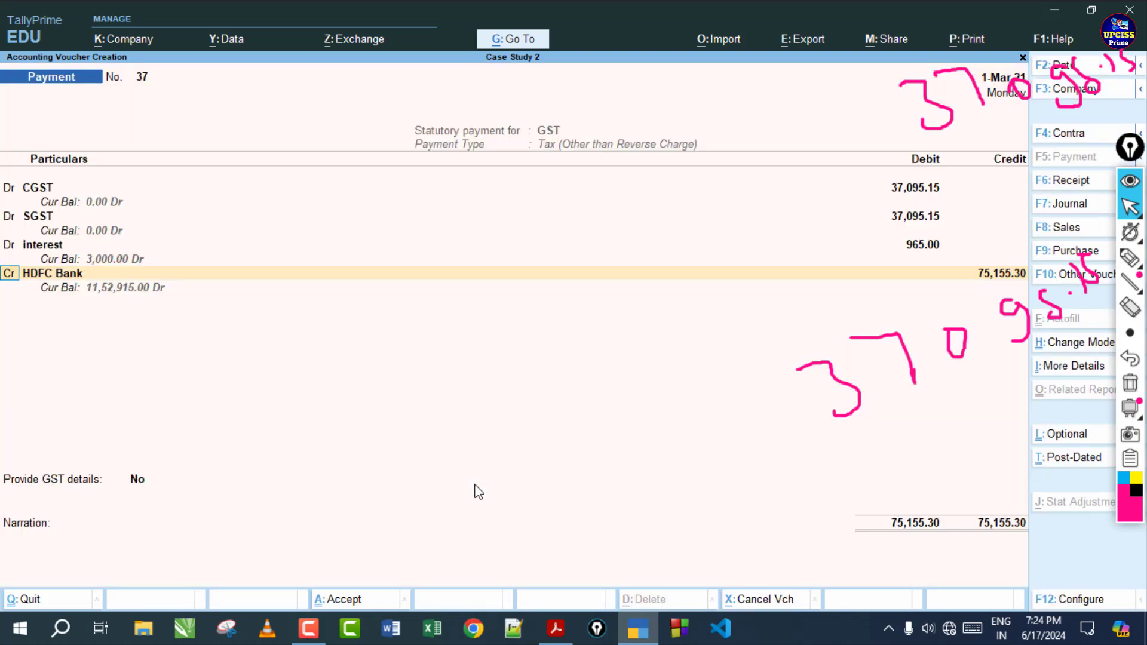
Recheck transaction 84 in the case study PDF and add a debit line for the penalty ledger with 3,000 in TallyPrime
key("Return")
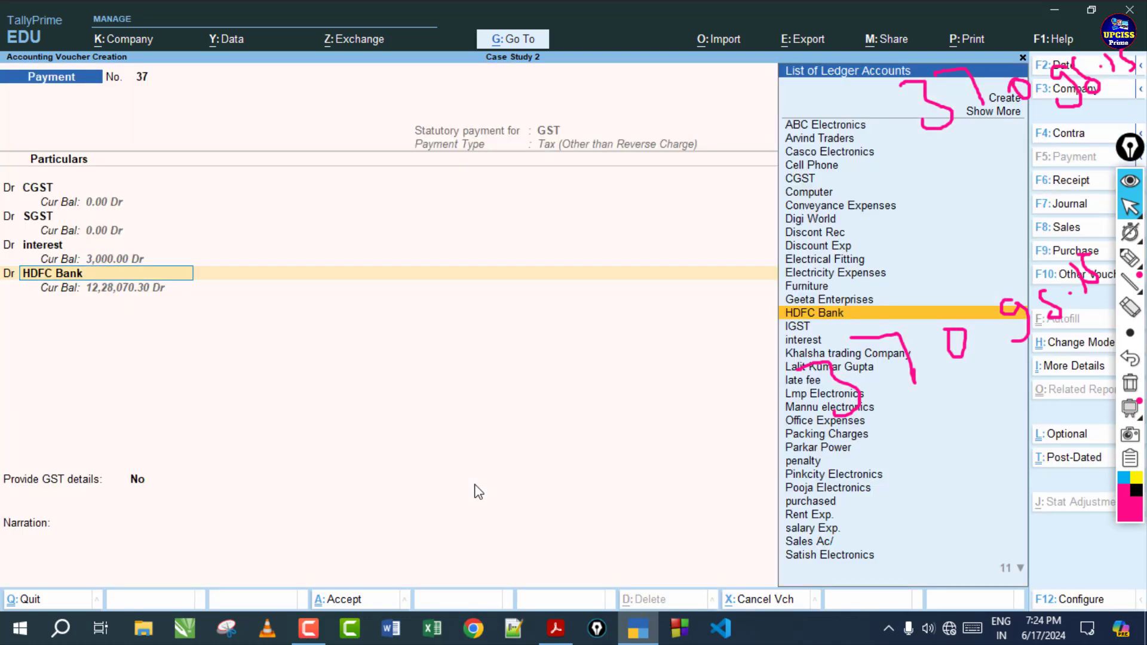
left_click(555, 628)
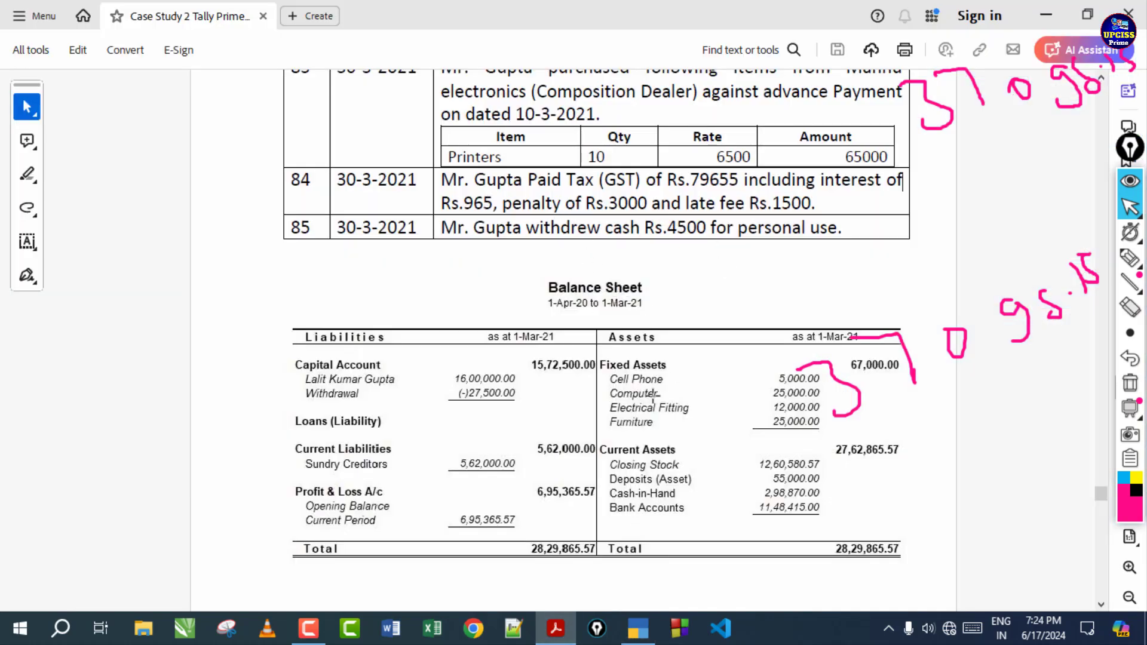
left_click(638, 628)
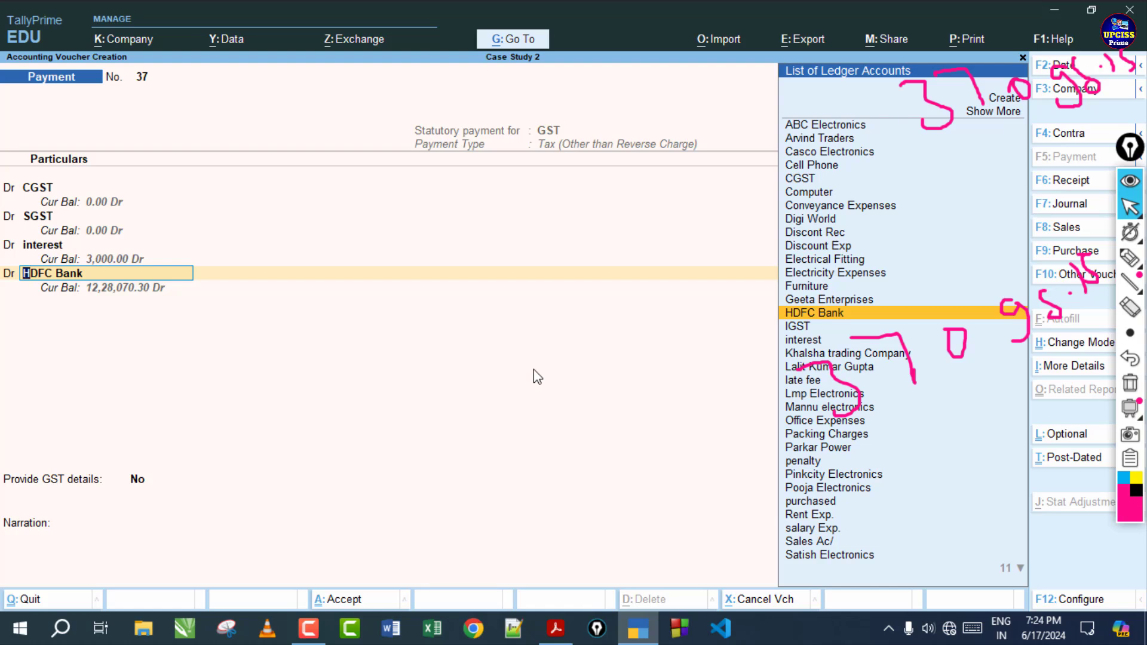
type("P")
key("Down")
key("Down")
key("Down")
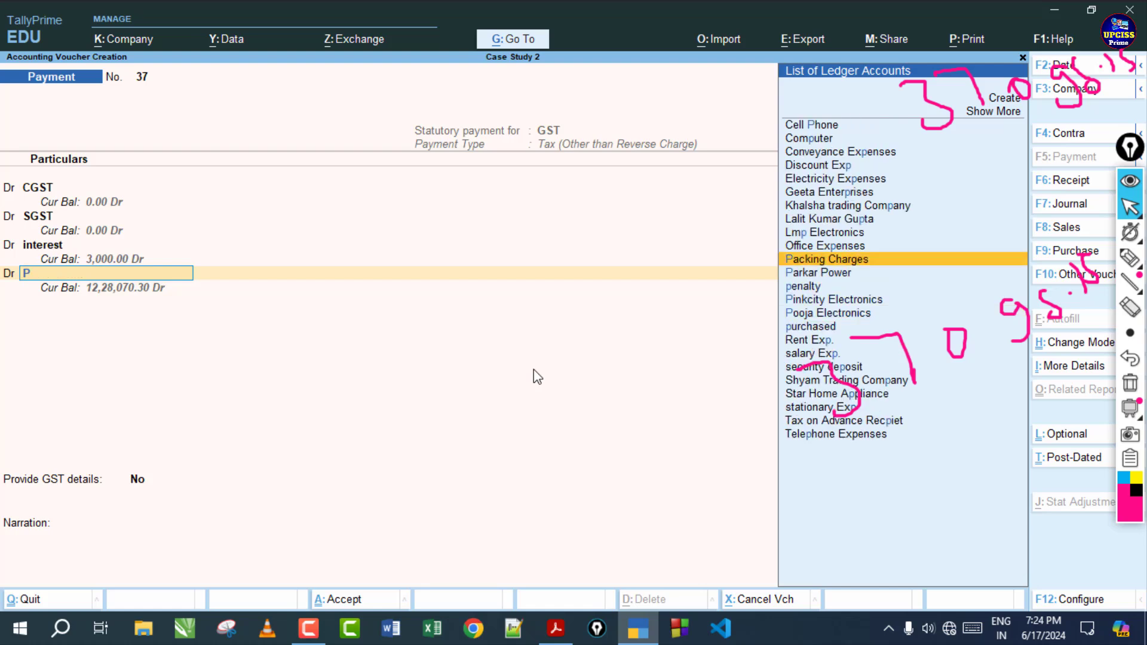
key("Return")
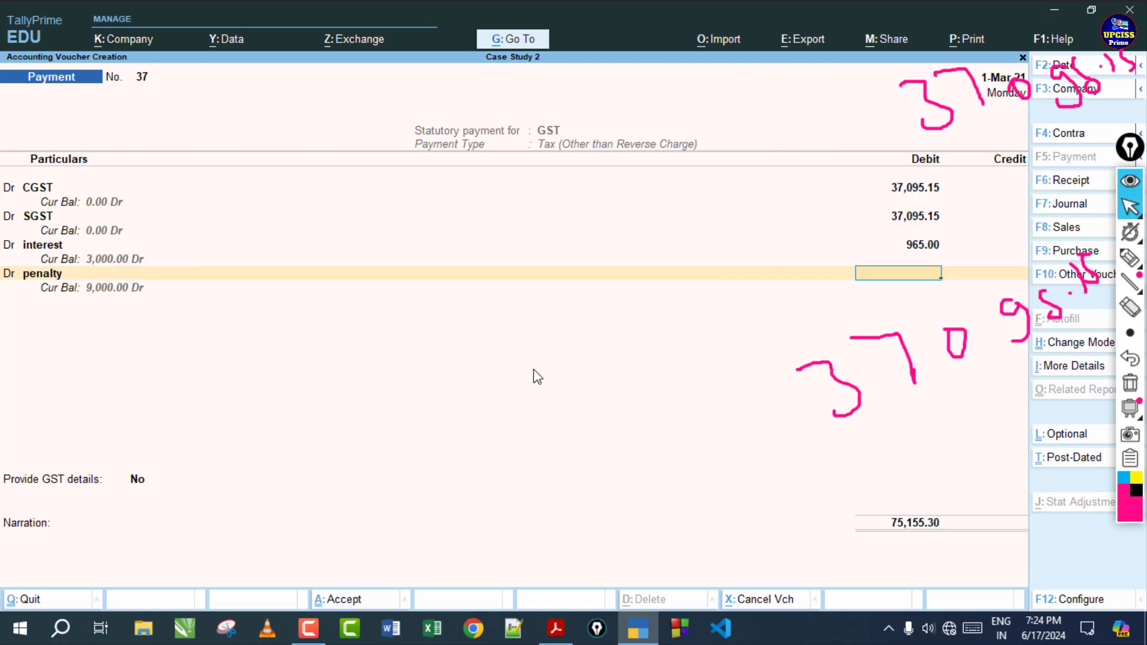
type("3,000")
key("Return")
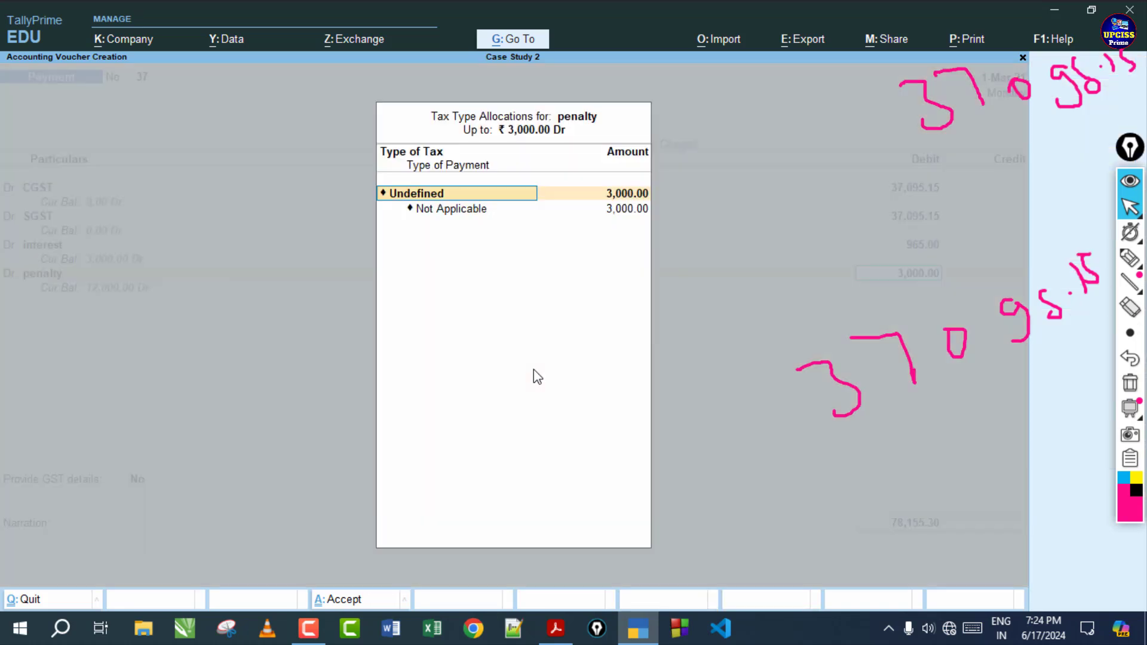
Allocate the penalty amount to tax type Cess with payment type Penalty
key("BackSpace")
key("Down")
key("Down")
key("Down")
key("Down")
key("Down")
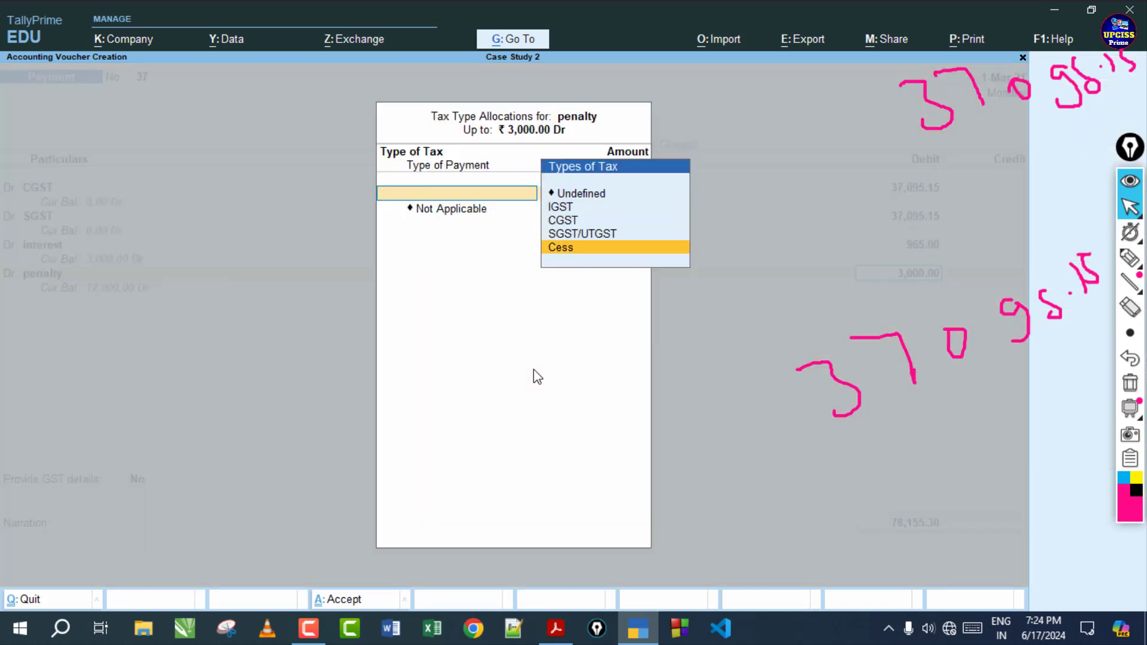
key("Return")
key("Return")
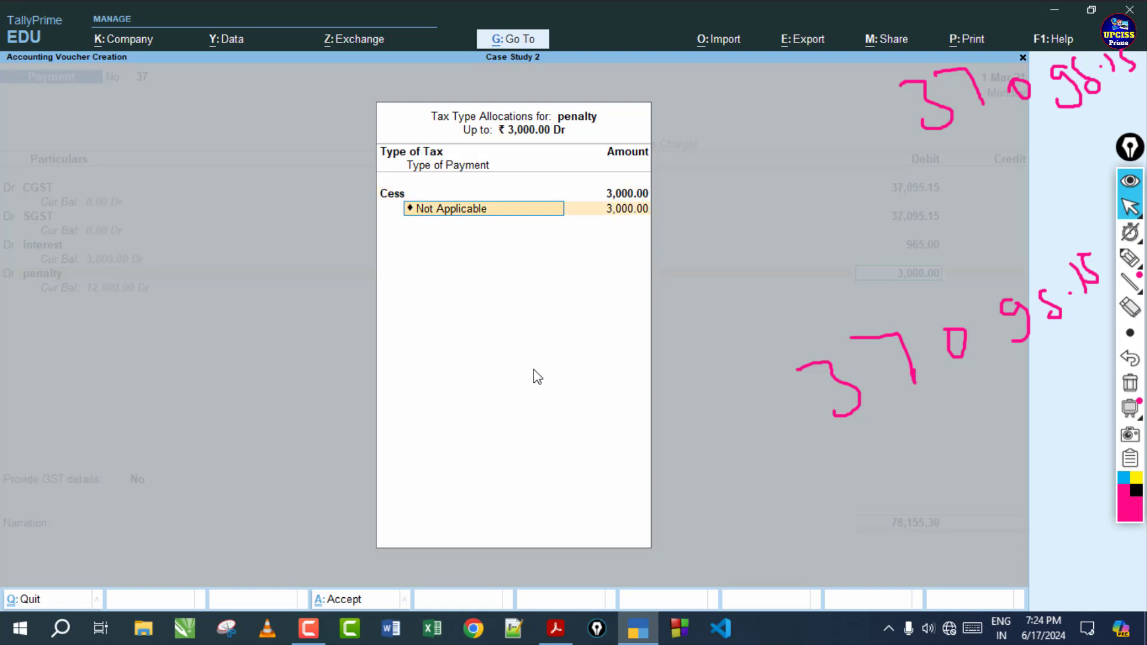
key("BackSpace")
key("Down")
key("Down")
key("Down")
key("Down")
key("Down")
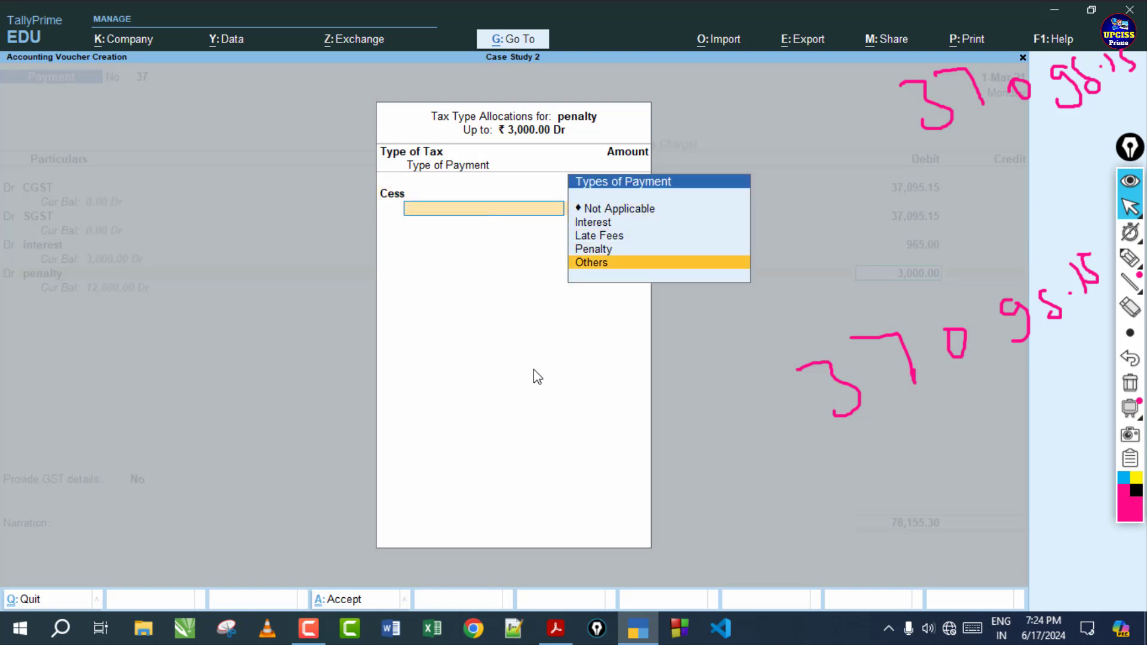
key("Up")
key("Return")
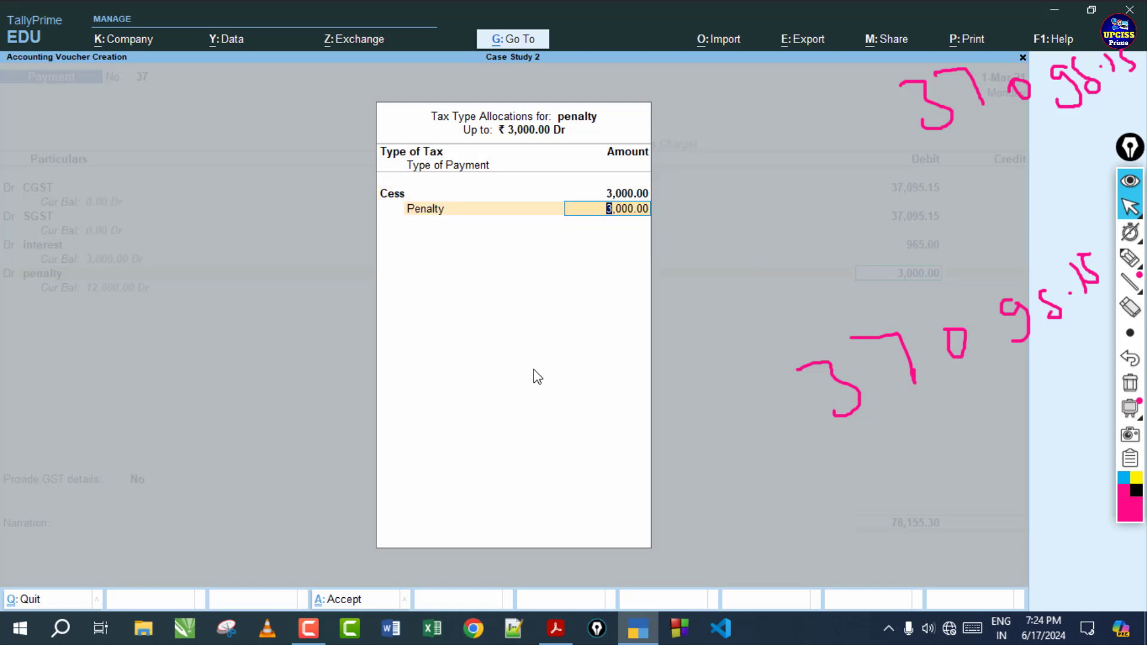
key("Return")
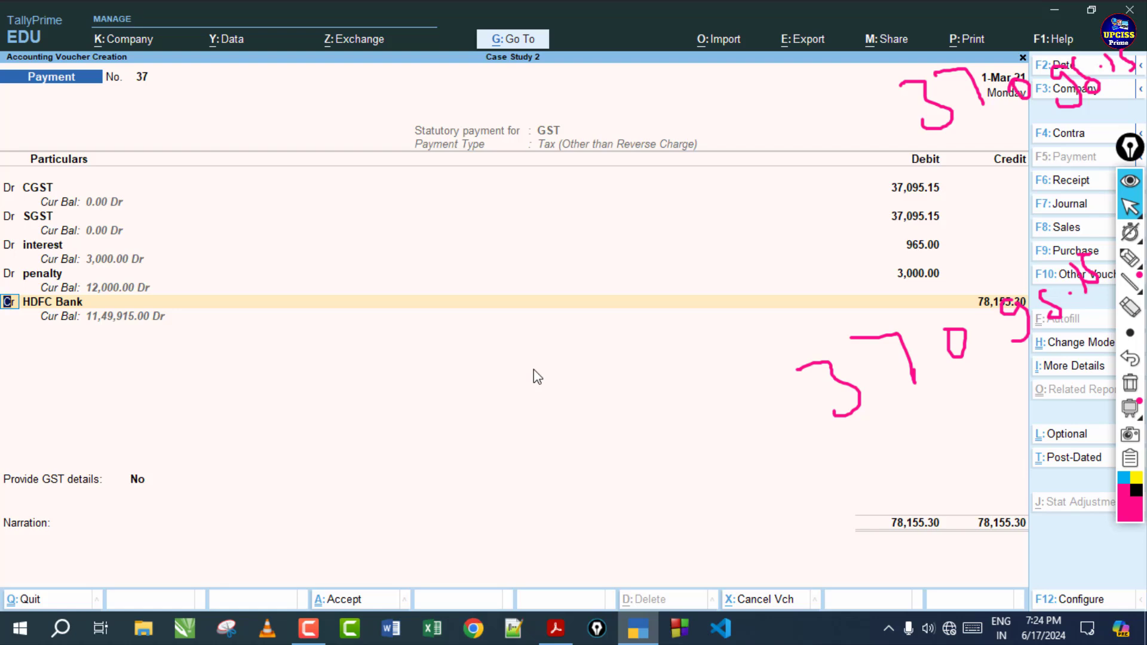
Consult the case study PDF for the late fee and debit the late fee ledger with 1,500 in TallyPrime
type("d")
key("Return")
left_click(561, 624)
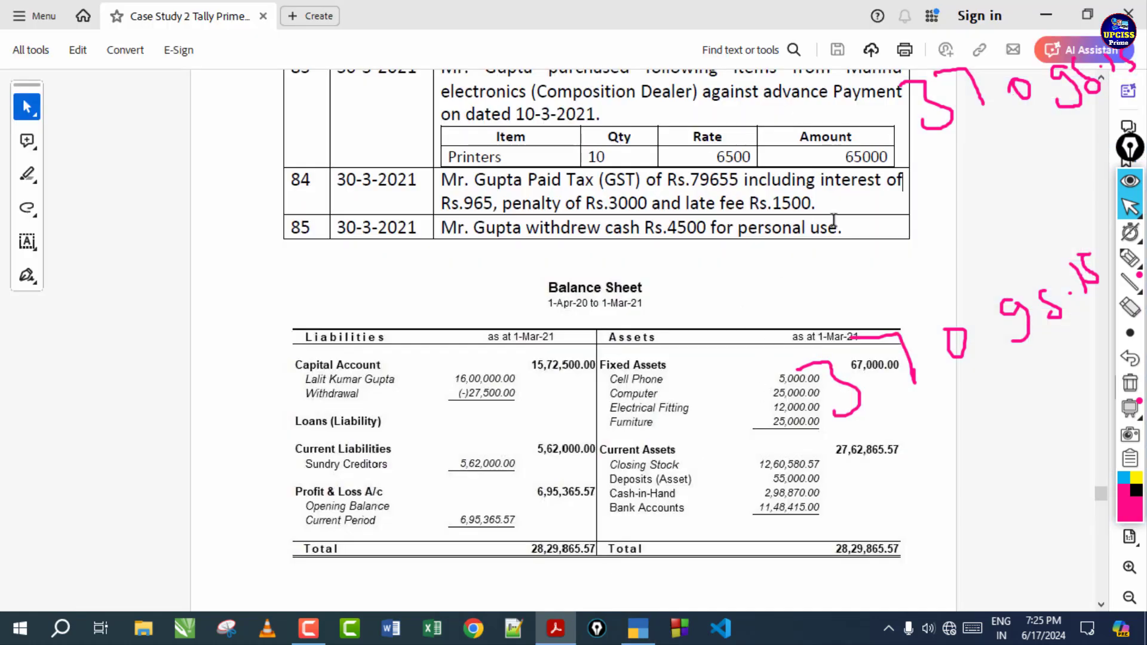
left_click(638, 628)
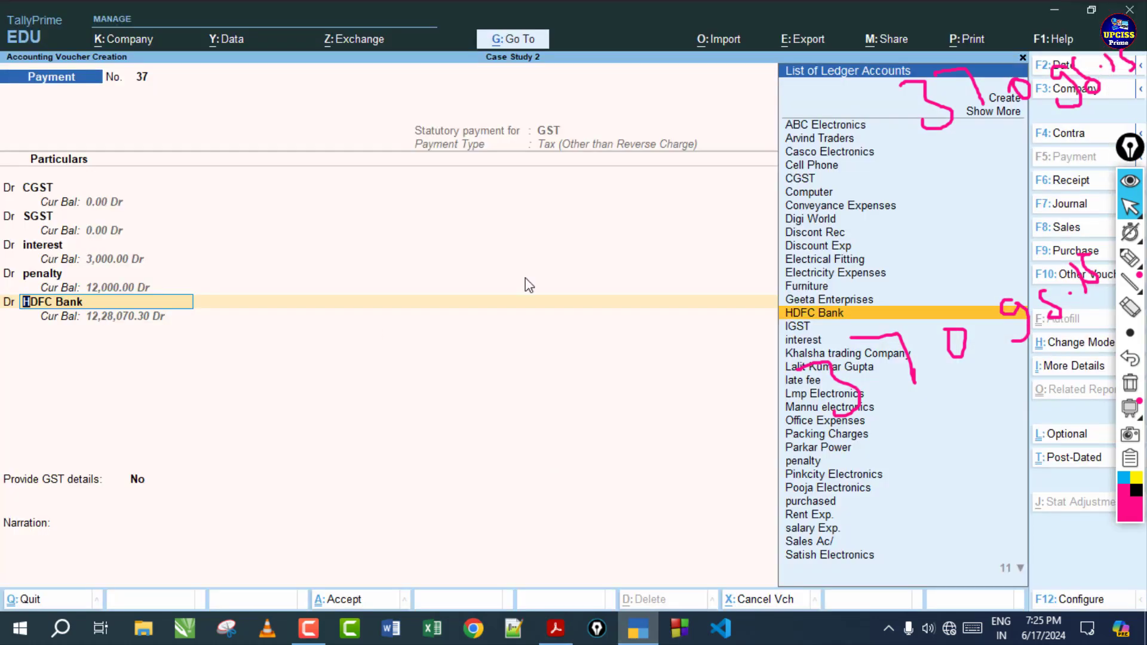
type("L")
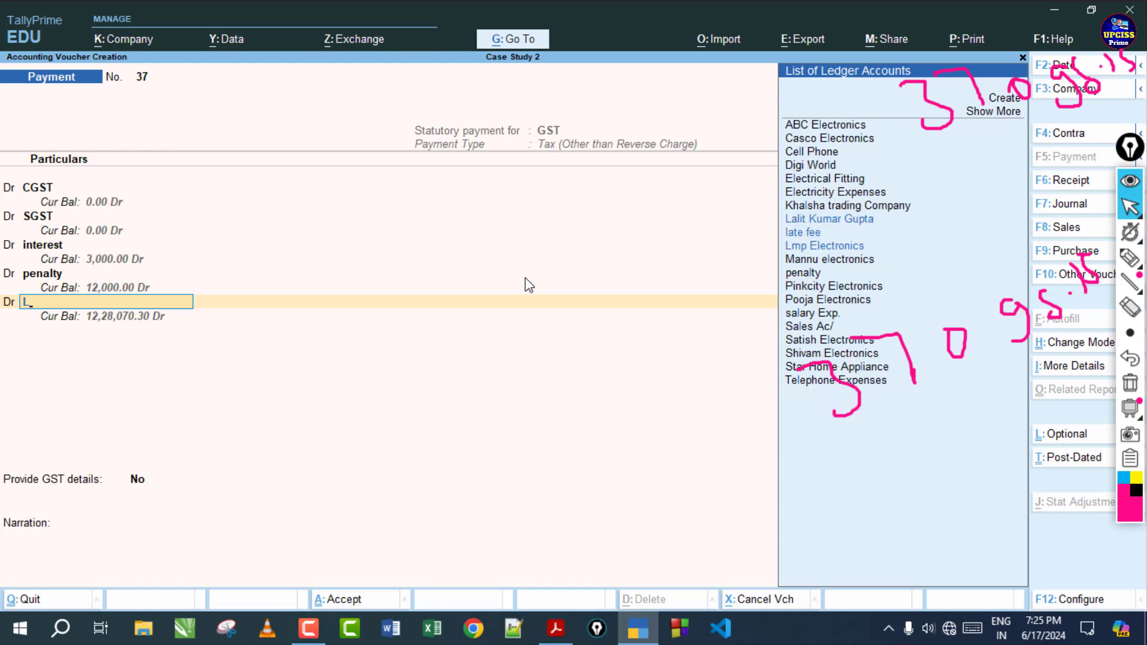
key("Down")
key("Return")
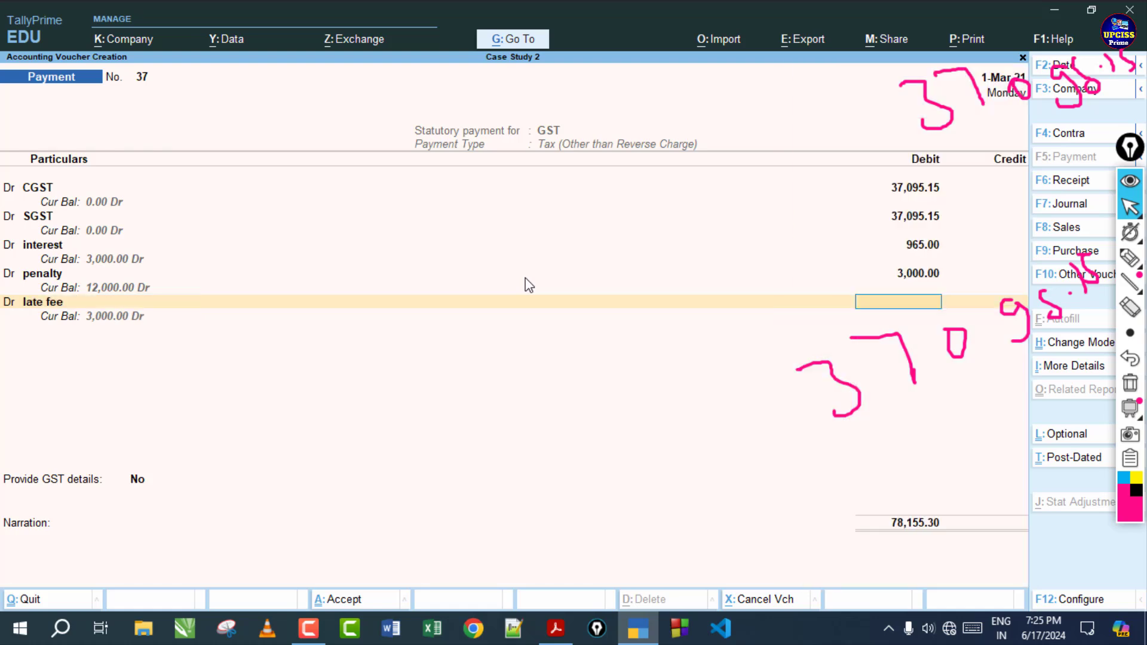
type("1,500")
key("Return")
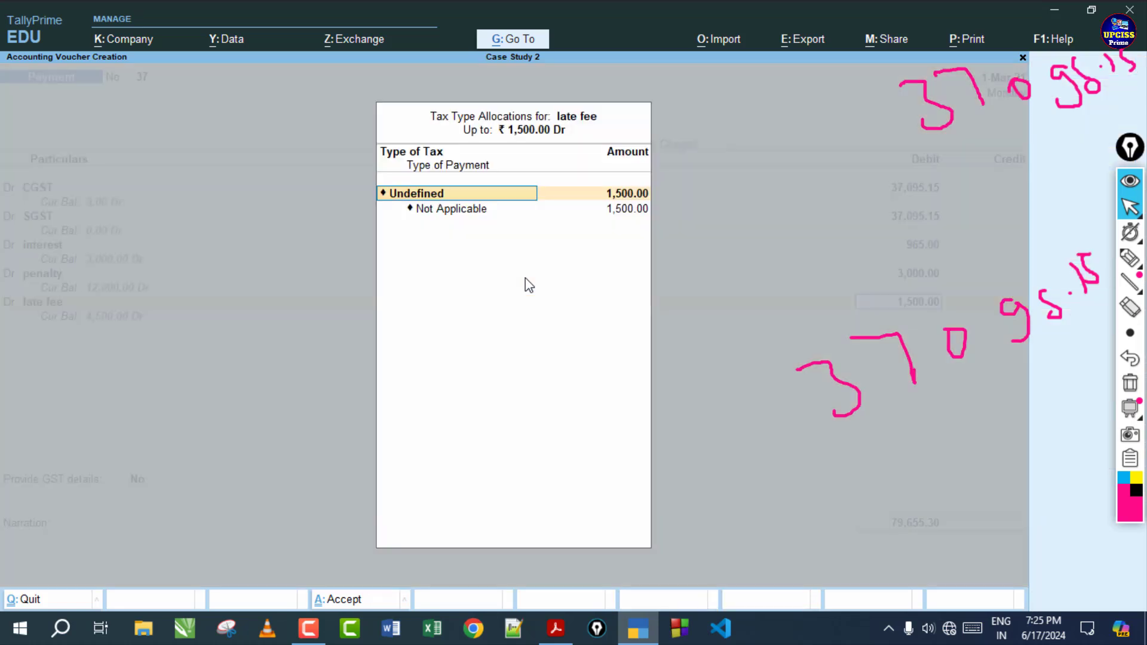
Allocate the late fee amount to tax type Cess with payment type Late Fees
key("Down")
key("Down")
key("Down")
key("Down")
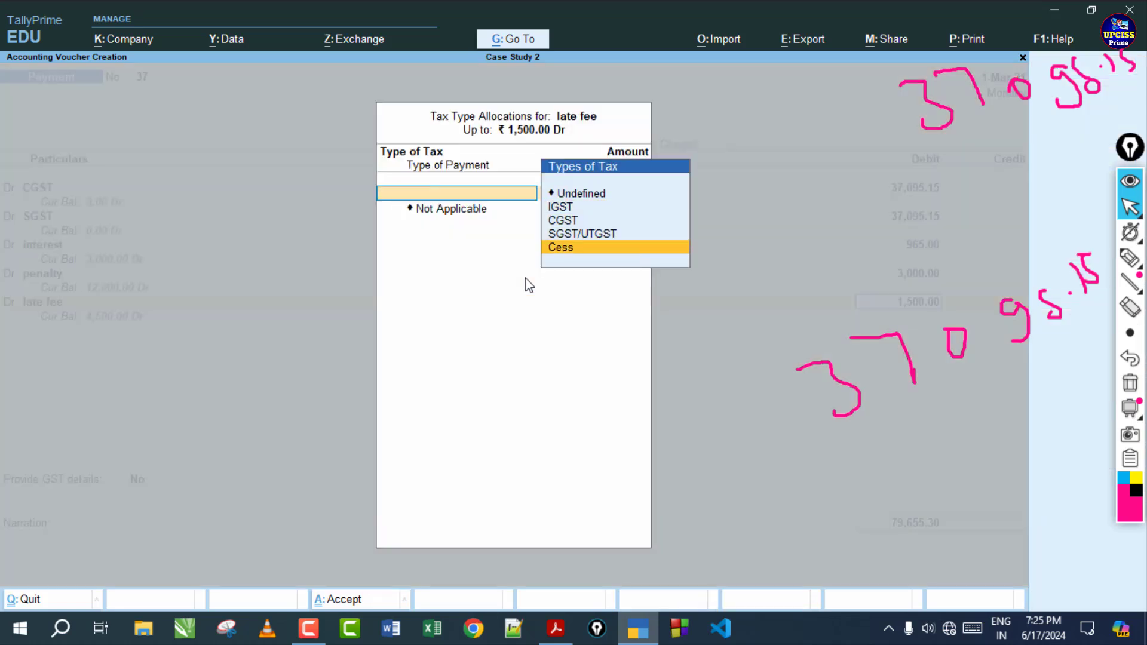
key("Return")
key("Return")
key("BackSpace")
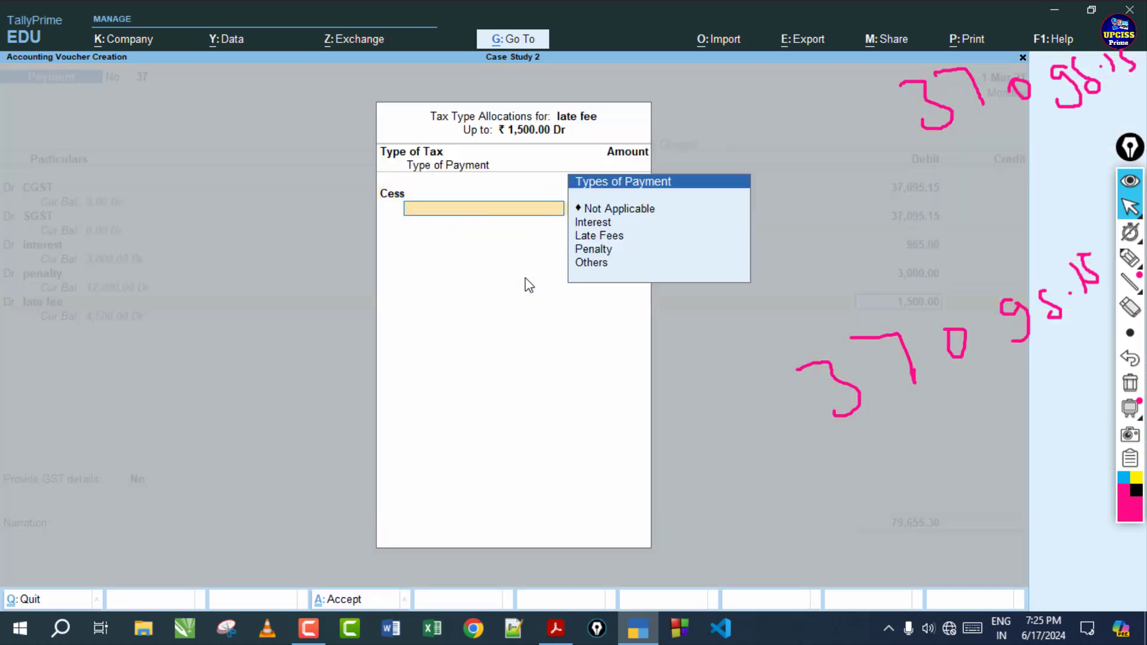
key("Down")
key("Down")
key("Down")
key("Up")
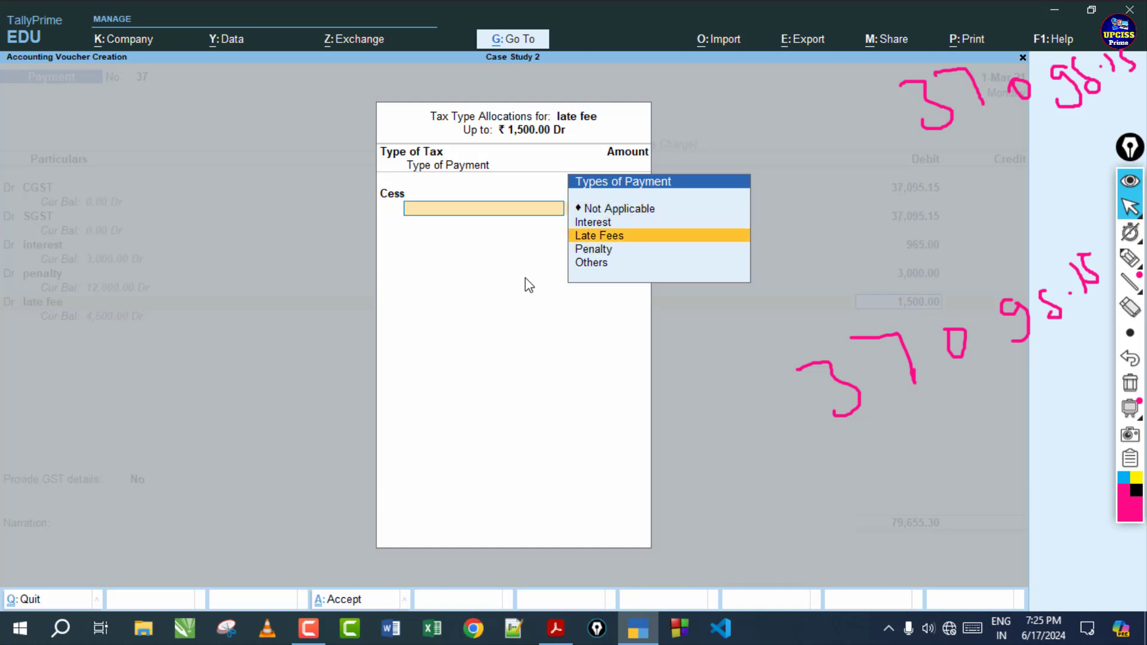
key("Return")
key("Return")
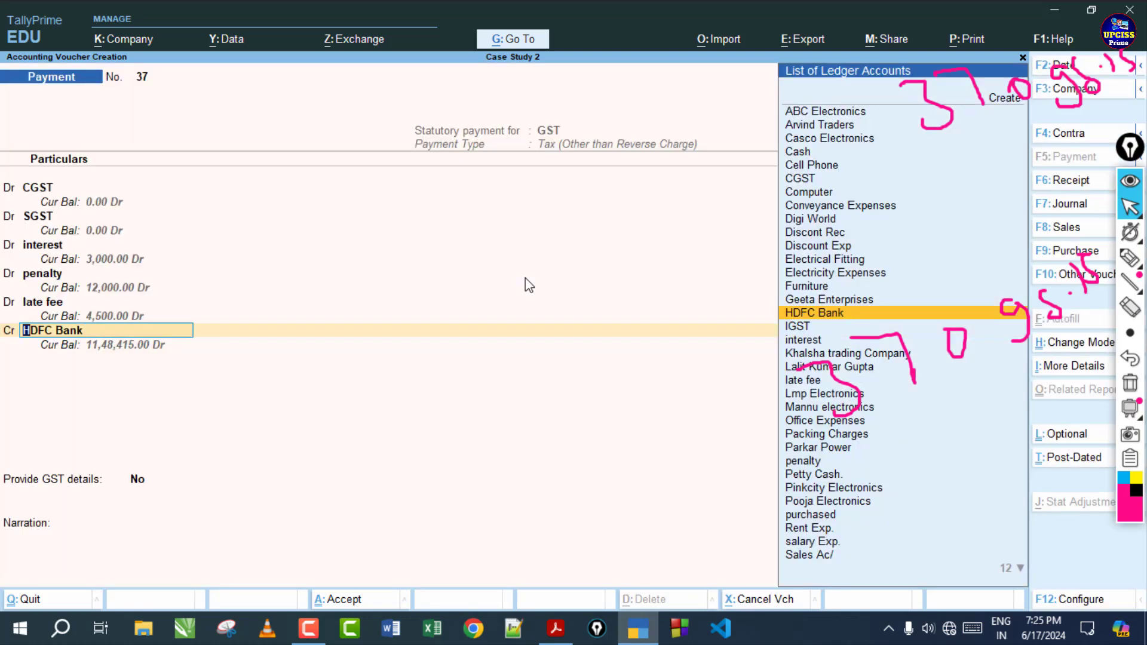
Check transaction 84 in the case study PDF, credit HDFC Bank with 79,655.30 in TallyPrime and save the GST payment voucher
left_click(555, 628)
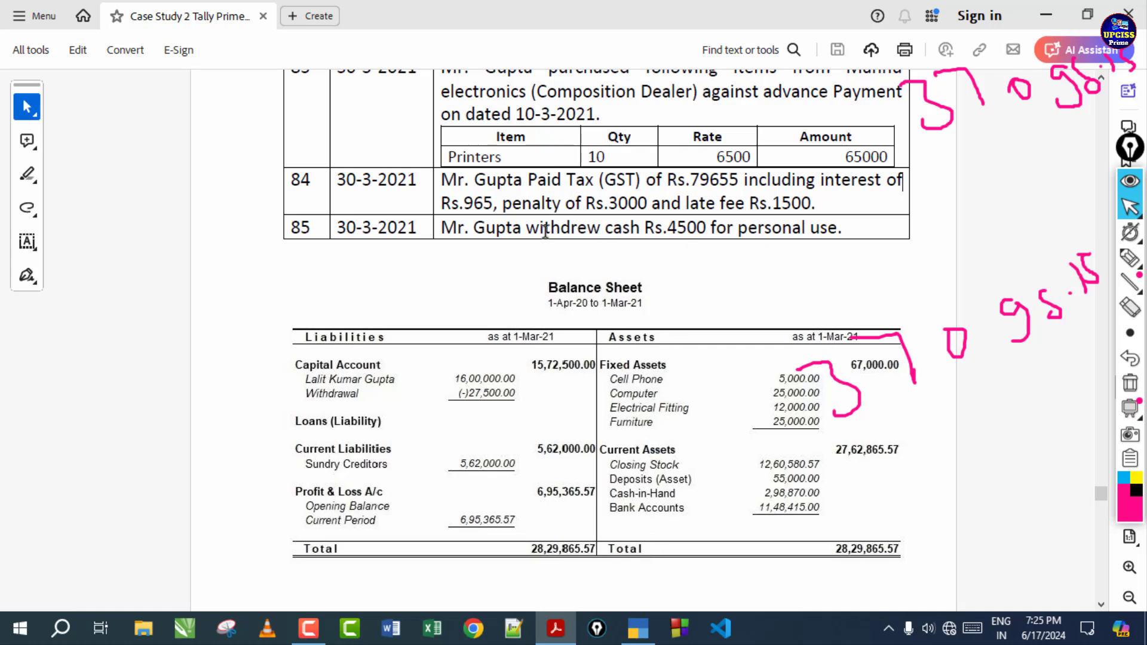
left_click(638, 628)
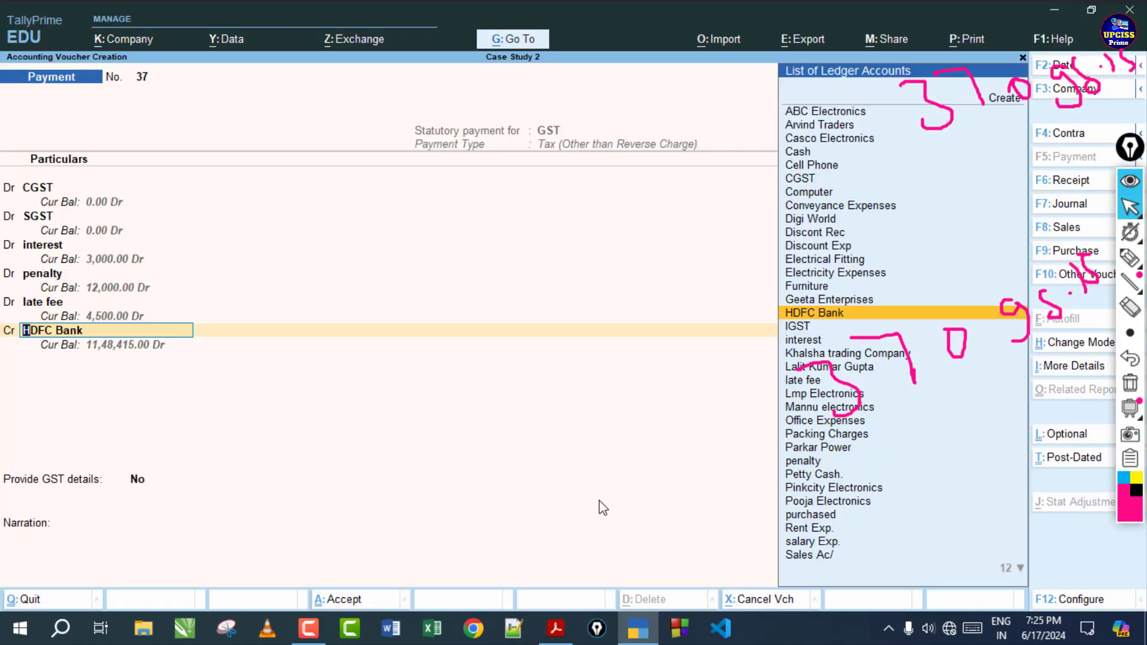
key("Return")
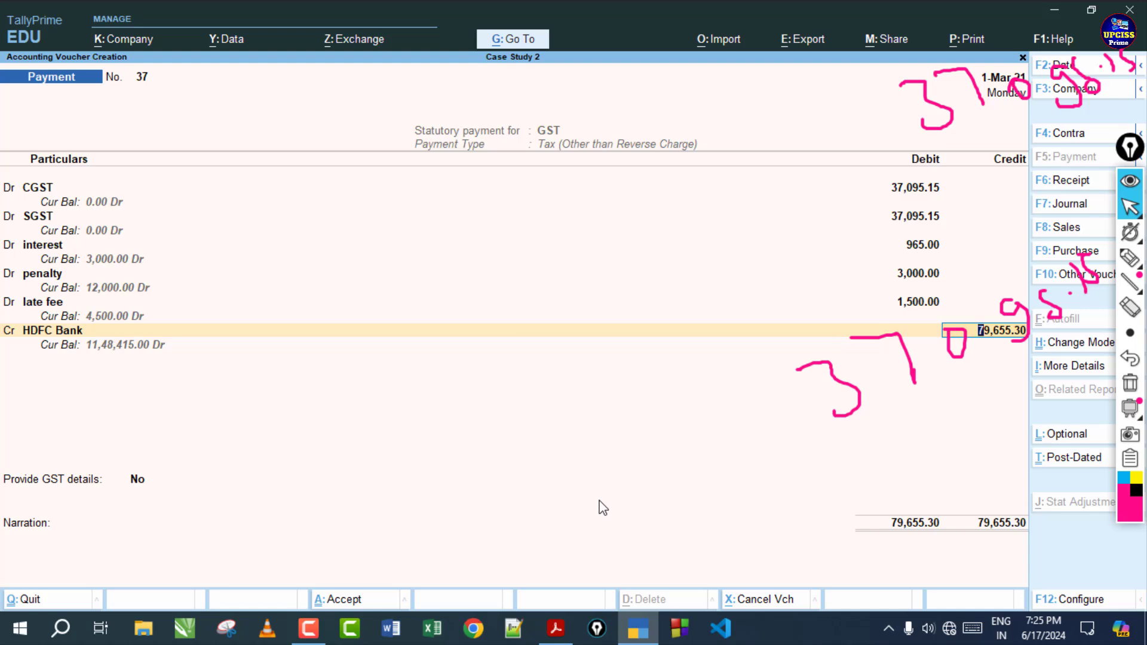
key("ctrl+a")
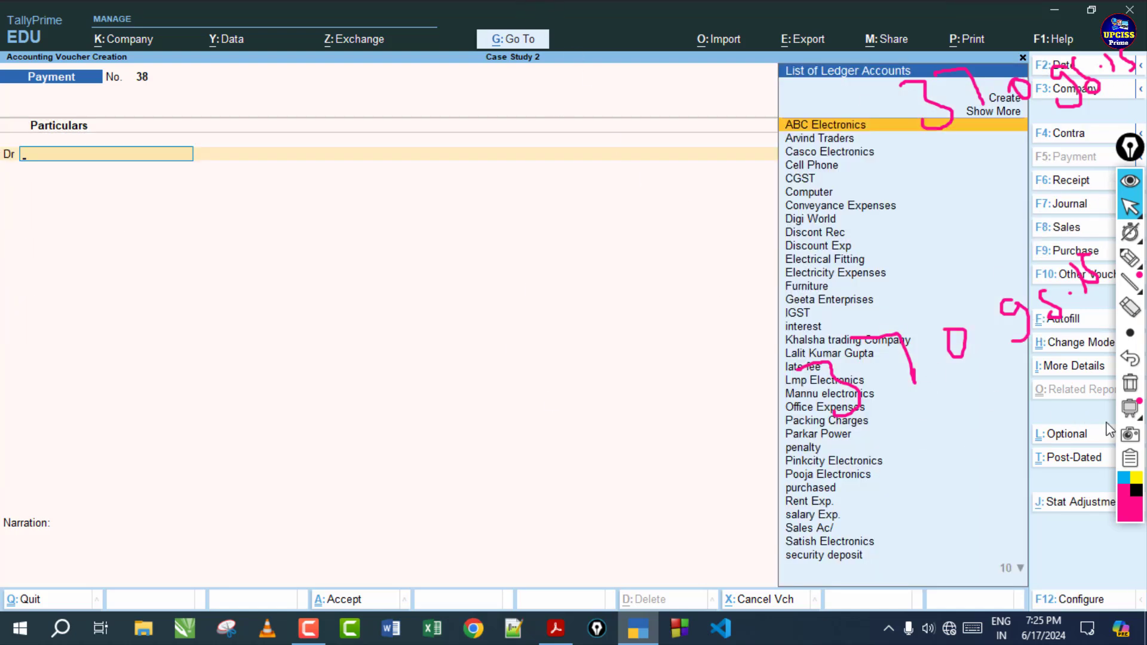
Clear the on-screen drawings and review transactions 84 and 85 in the case study PDF, marking them with temporary pen strokes
left_click(1139, 391)
left_click(555, 628)
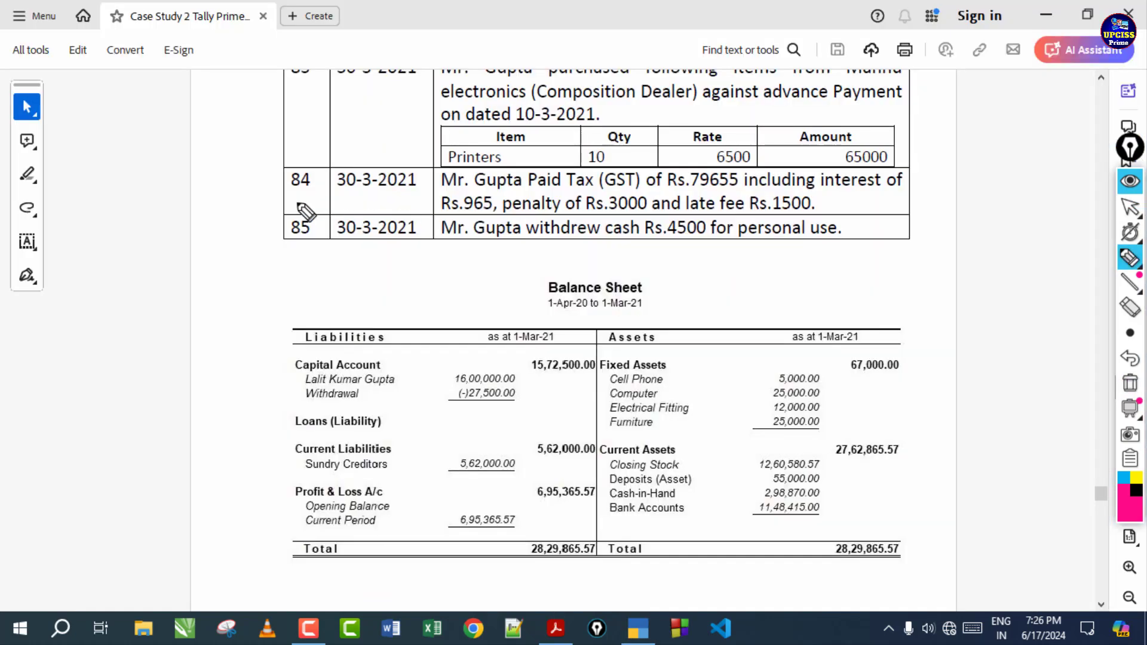
mouse_move(234, 165)
left_mouse_down()
mouse_move(307, 169)
mouse_move(429, 145)
left_mouse_up()
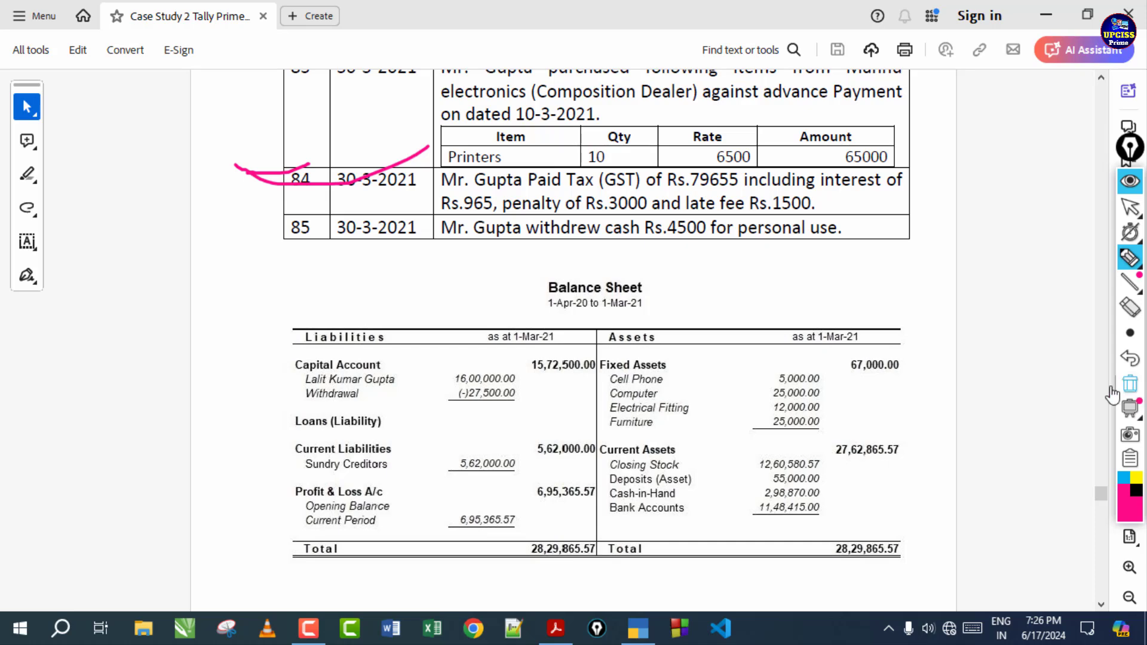
left_click(1130, 383)
left_click_drag(237, 231, 328, 224)
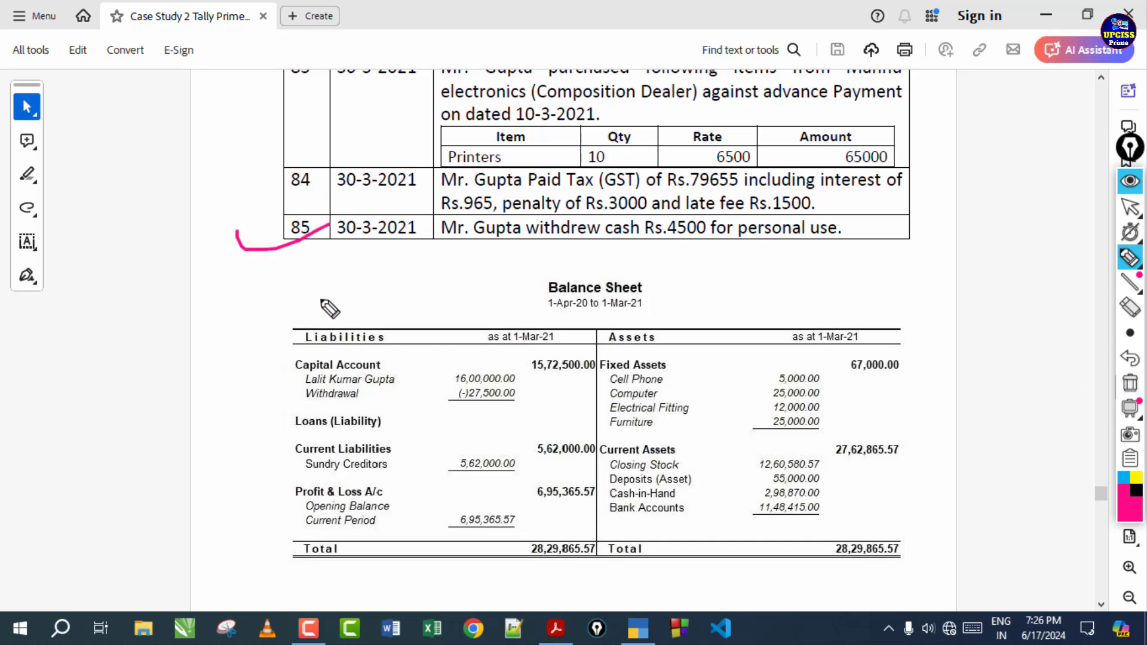
left_click(1129, 383)
mouse_move(504, 285)
left_mouse_down()
mouse_move(530, 297)
mouse_move(584, 277)
mouse_move(613, 291)
left_mouse_up()
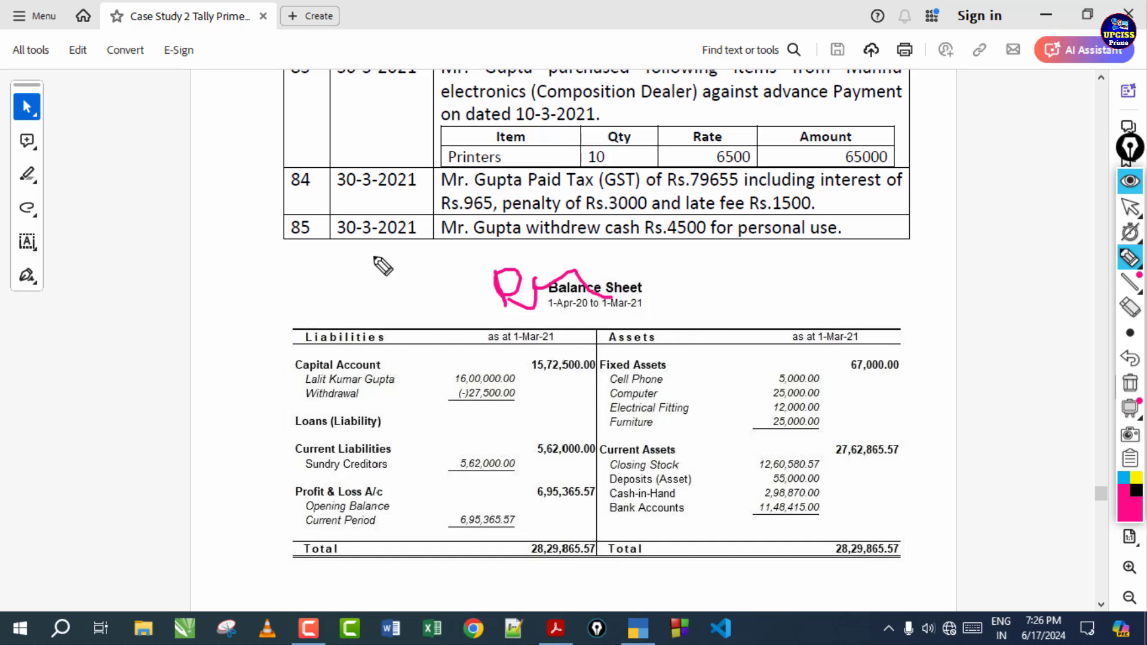
left_click_drag(368, 259, 782, 264)
left_click(1128, 379)
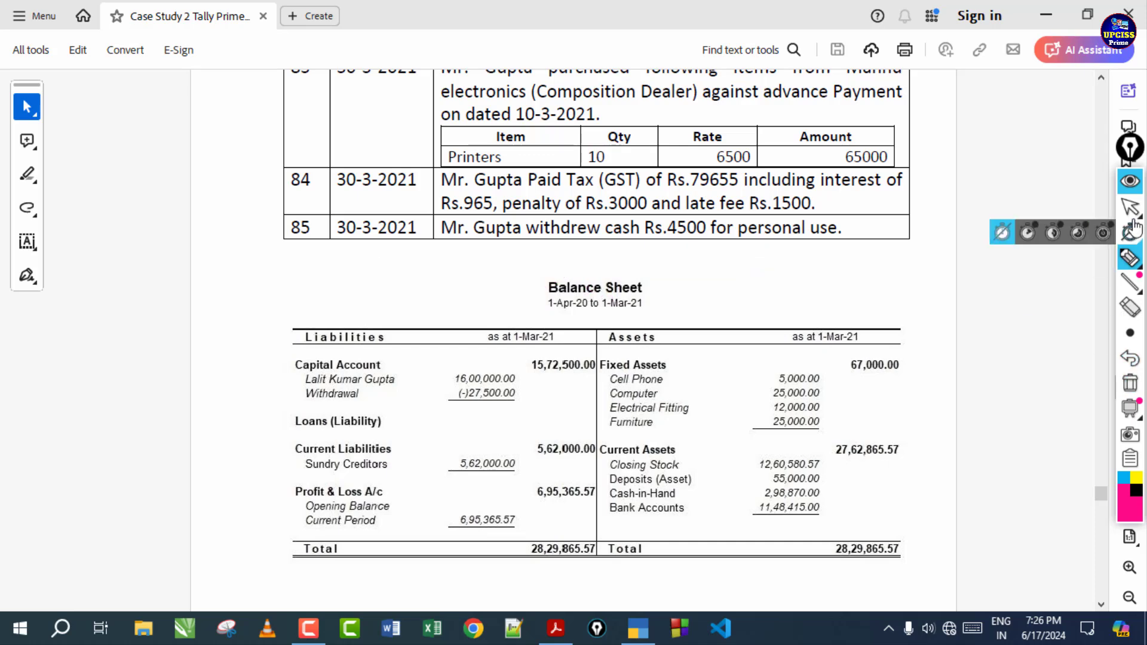
left_click(686, 310)
left_click(936, 360)
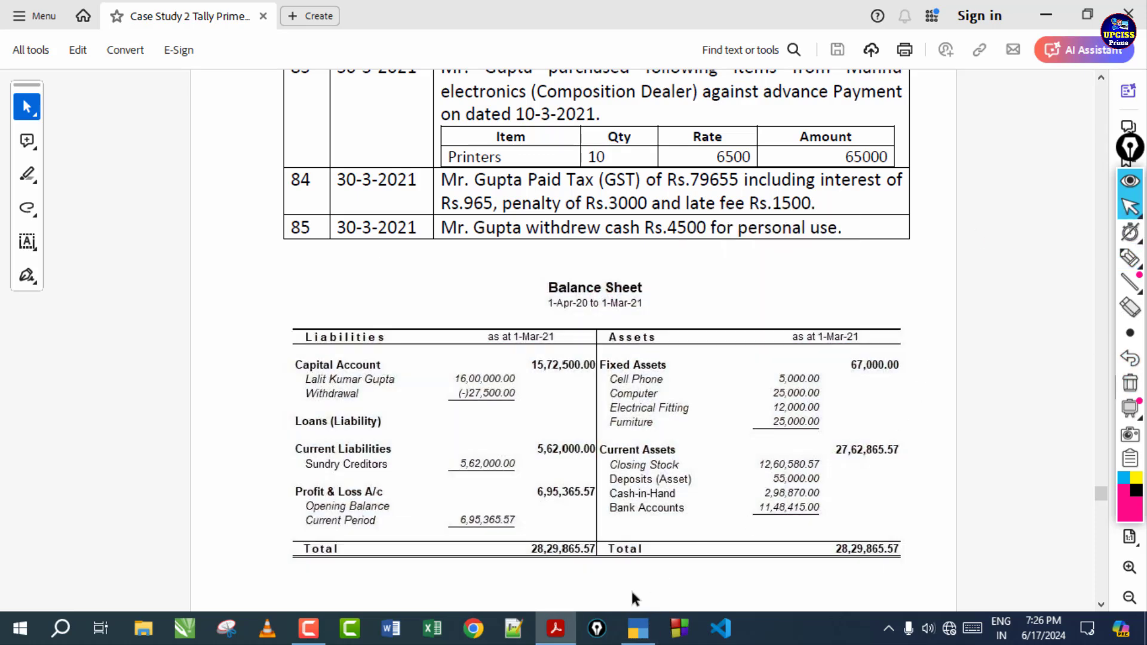
Enter transaction 85 as a payment voucher in TallyPrime, debiting the withdrew ledger and crediting Cash with 4,500
left_click(638, 628)
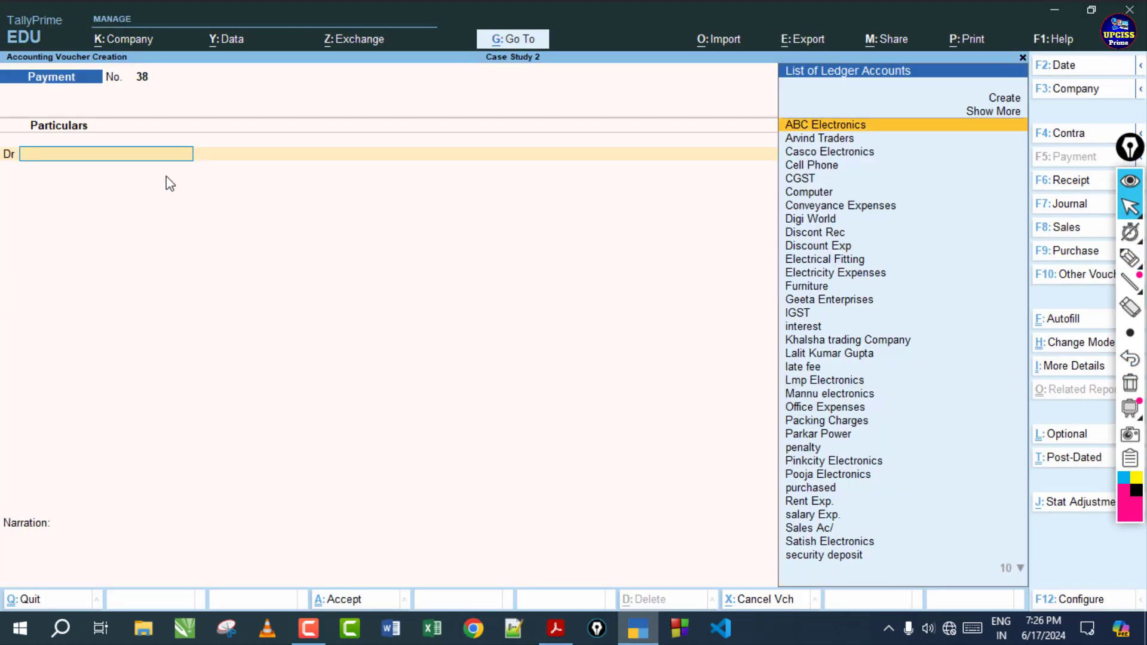
type("W")
key("Return")
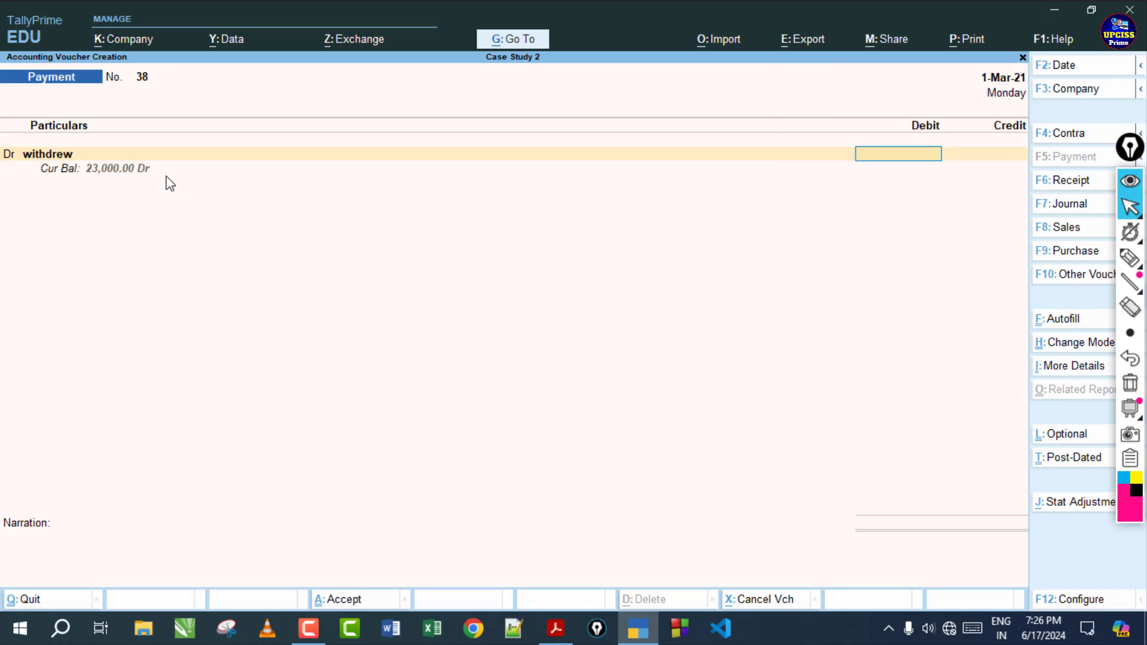
type("4,500")
key("Return")
key("Return")
key("Return")
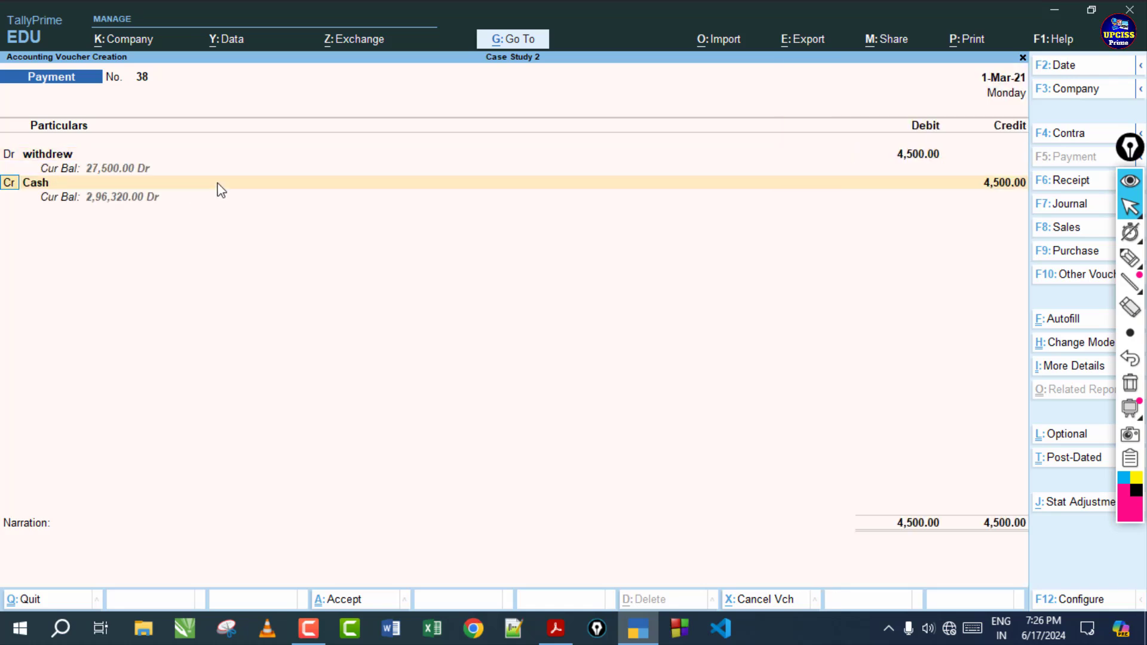
key("Return")
key("Return")
key("Return")
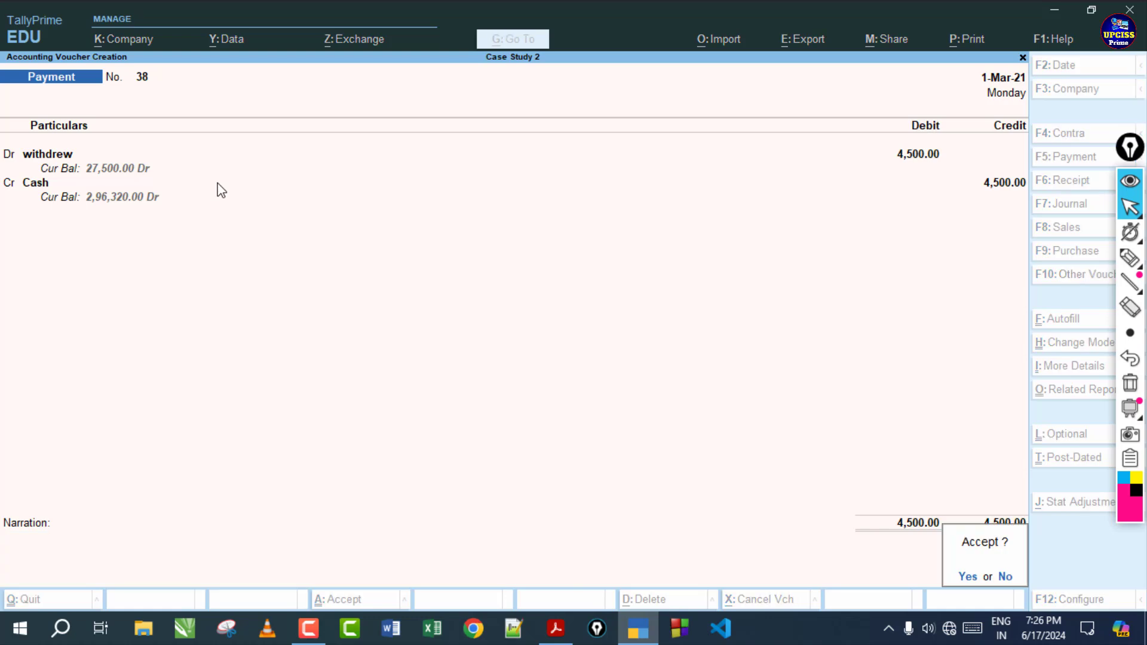
Switch to the case study PDF and review the March 2021 transactions 70 to 85 and the balance sheet below them
left_click(557, 633)
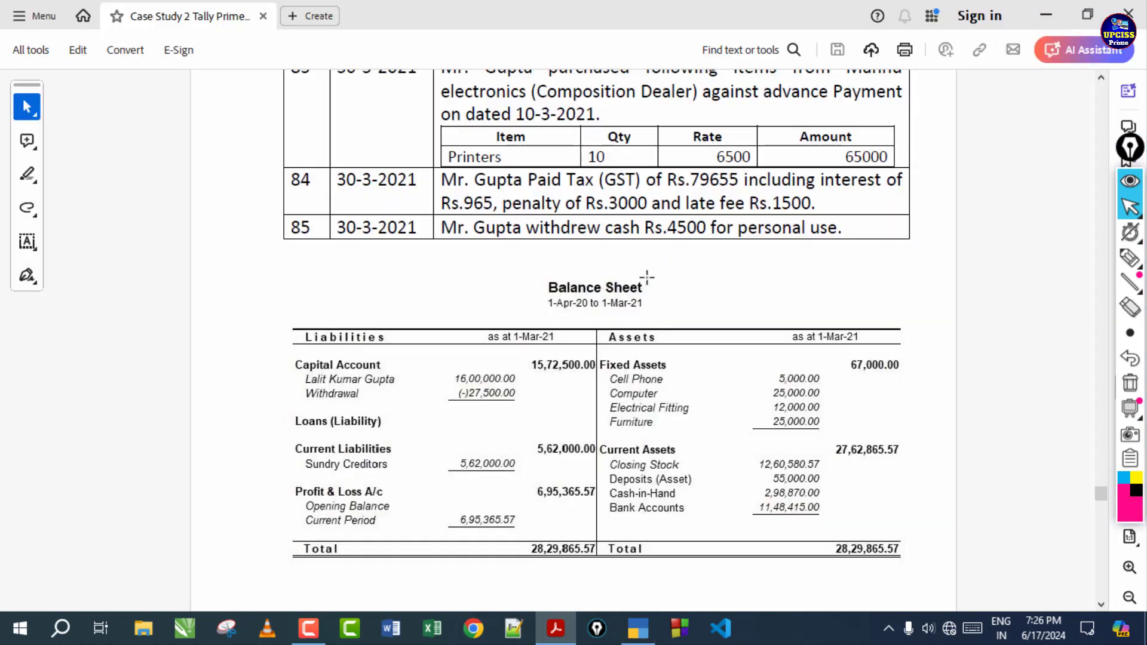
left_click_drag(858, 228, 446, 167)
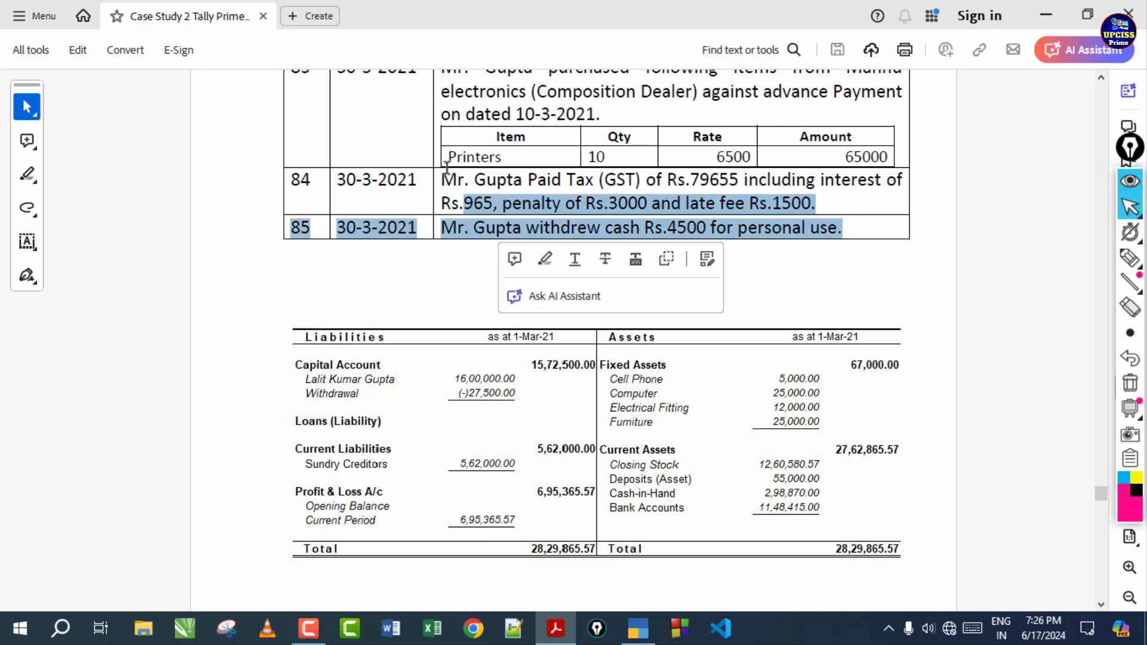
left_click(447, 167)
scroll(487, 174, "up", 15)
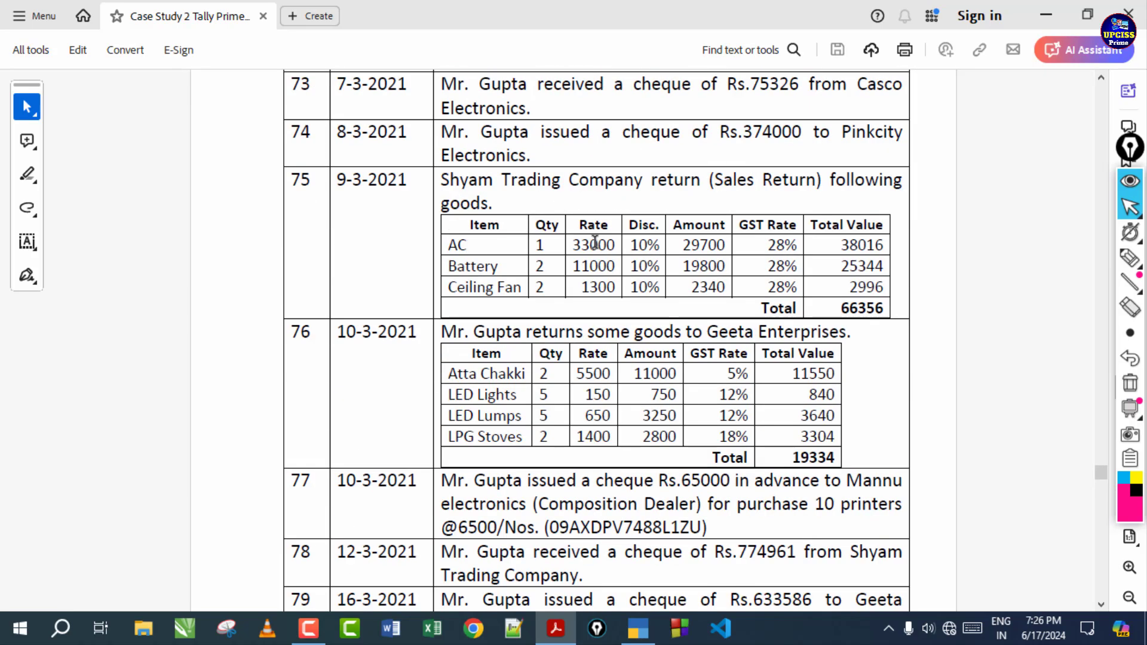
scroll(595, 242, "up", 10)
scroll(608, 259, "down", 4)
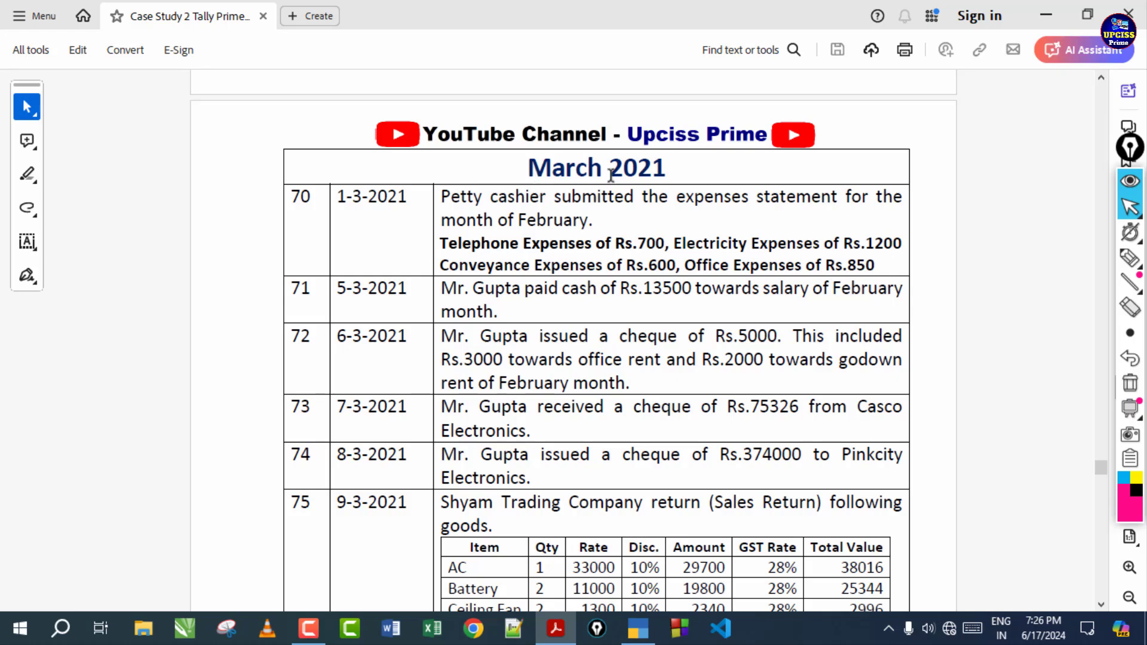
triple_click(611, 175)
left_click(523, 226)
scroll(517, 222, "down", 6)
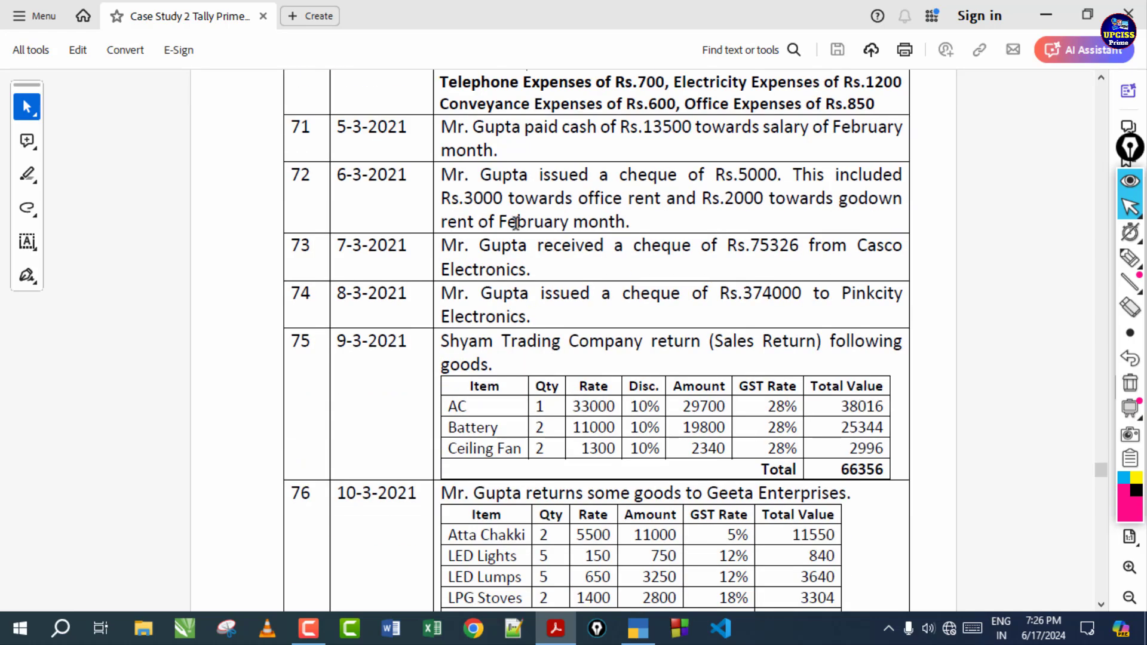
left_click_drag(695, 490, 510, 353)
left_click(536, 245)
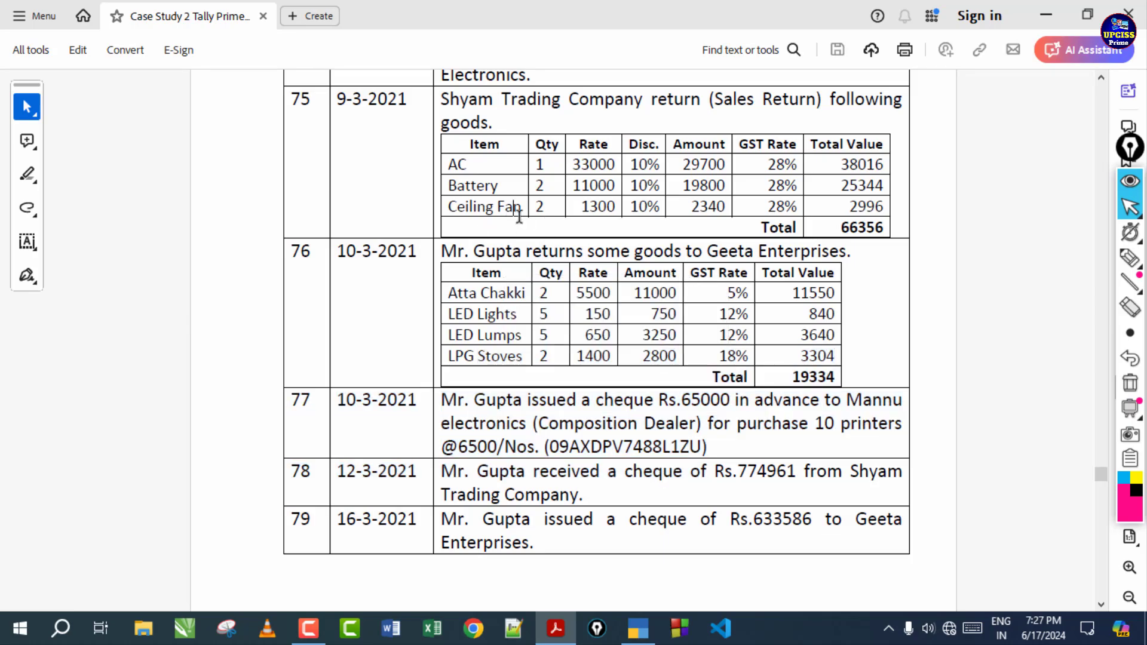
scroll(518, 214, "down", 15)
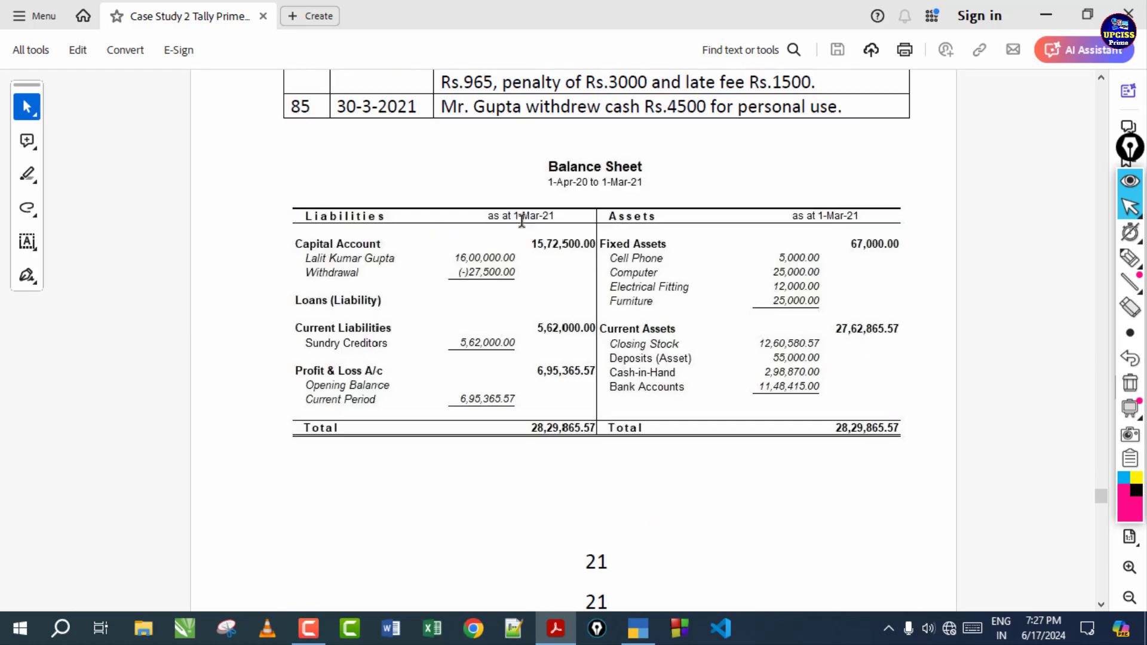
scroll(522, 221, "down", 3)
scroll(532, 263, "up", 4)
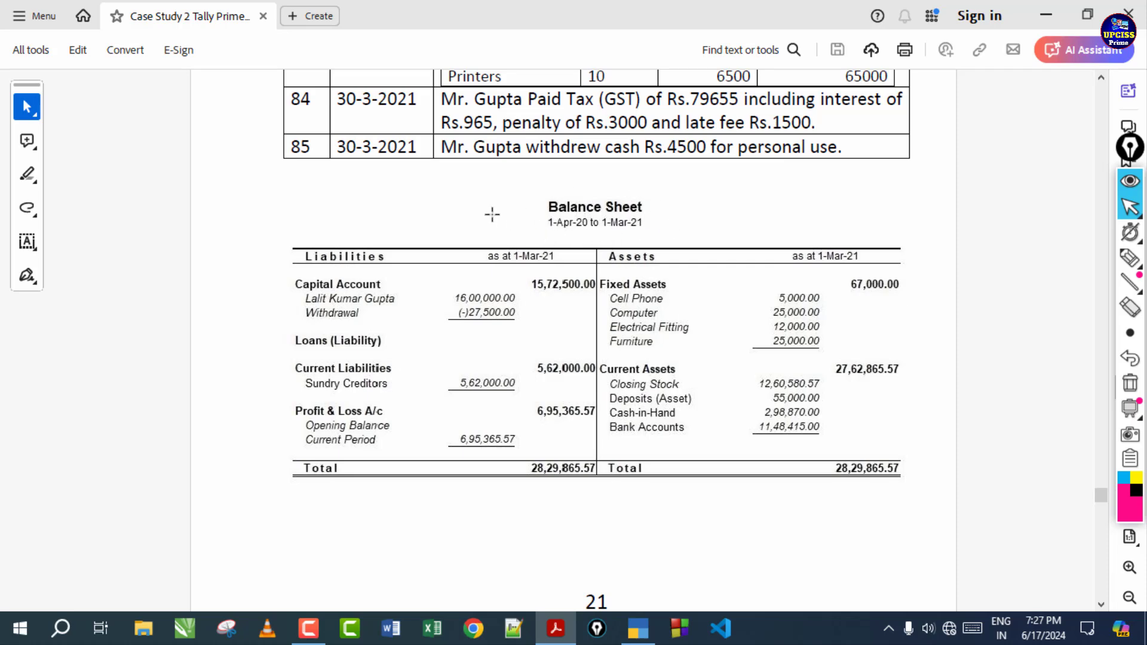
scroll(664, 377, "up", 2)
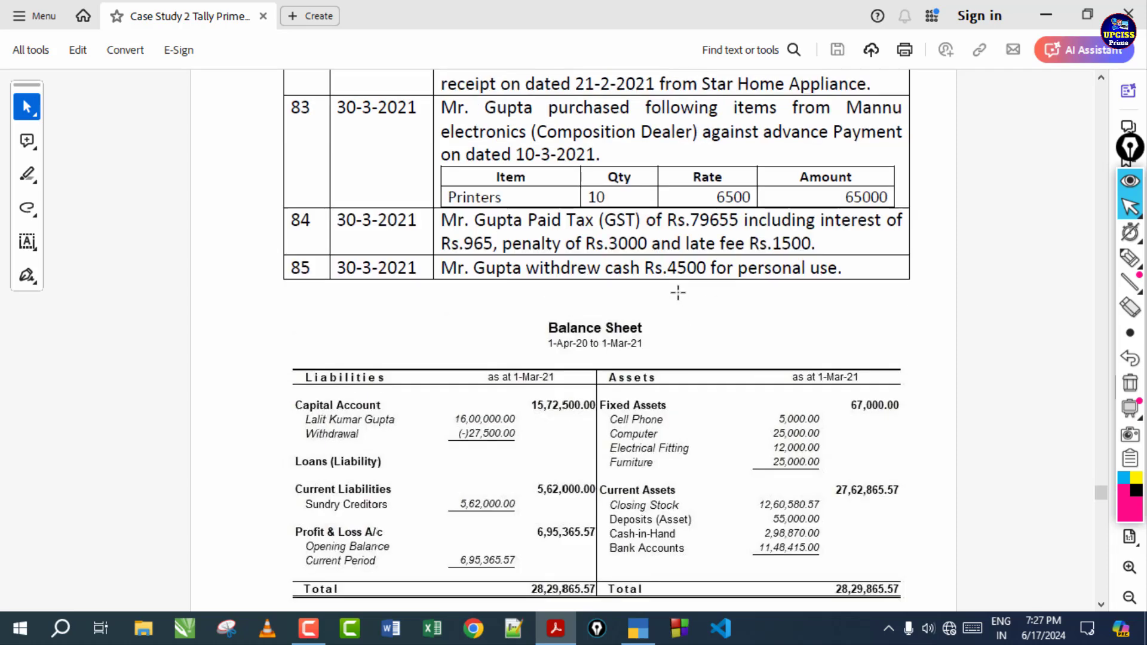
left_click_drag(839, 266, 534, 213)
left_click(520, 206)
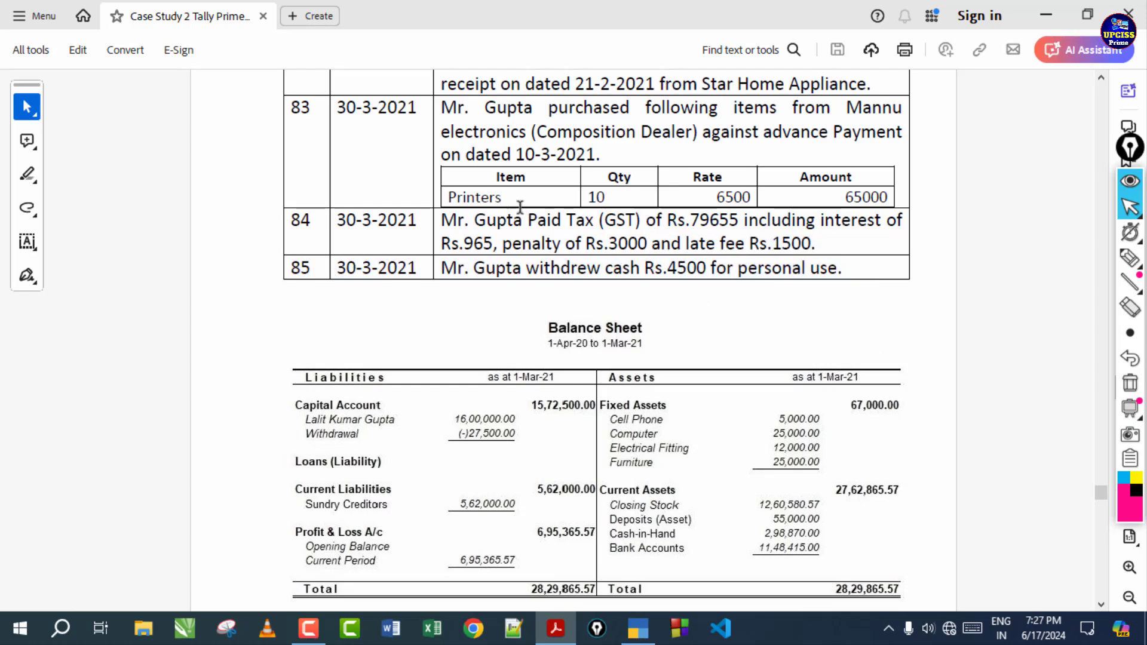